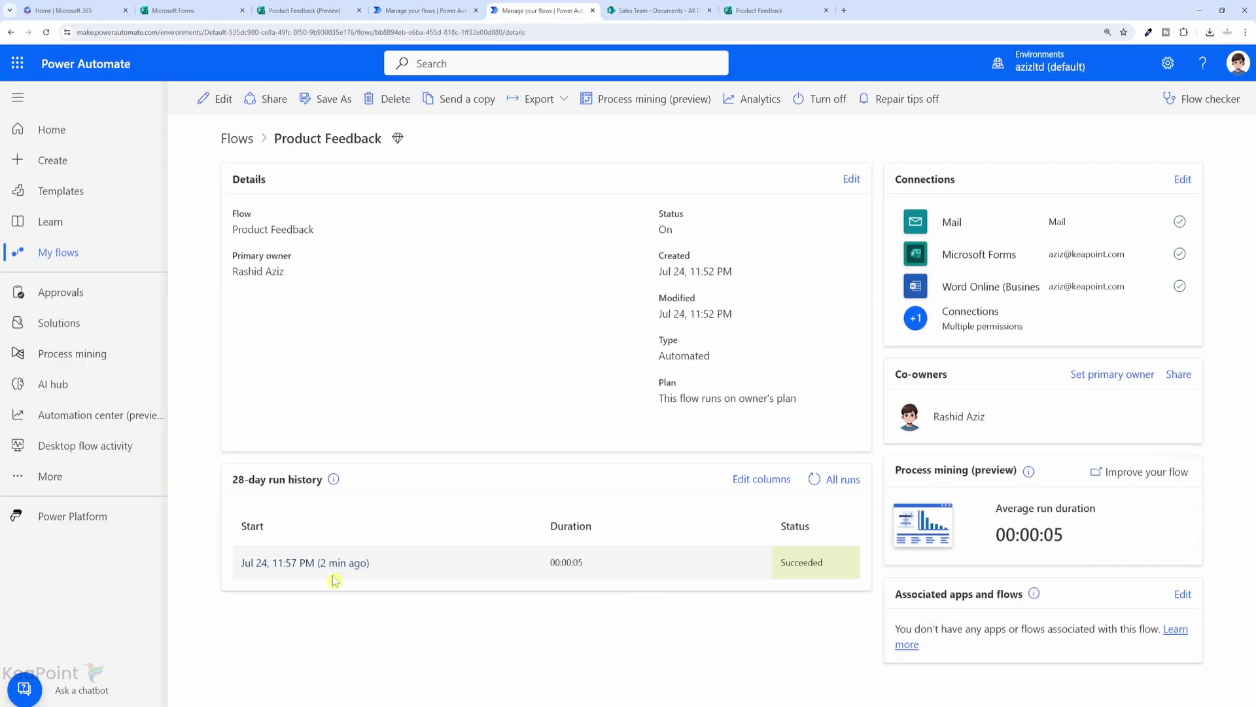
Open a completed run of the Product Feedback flow in Power Automate.
{"action": "left_click", "coordinate": [331, 566]}
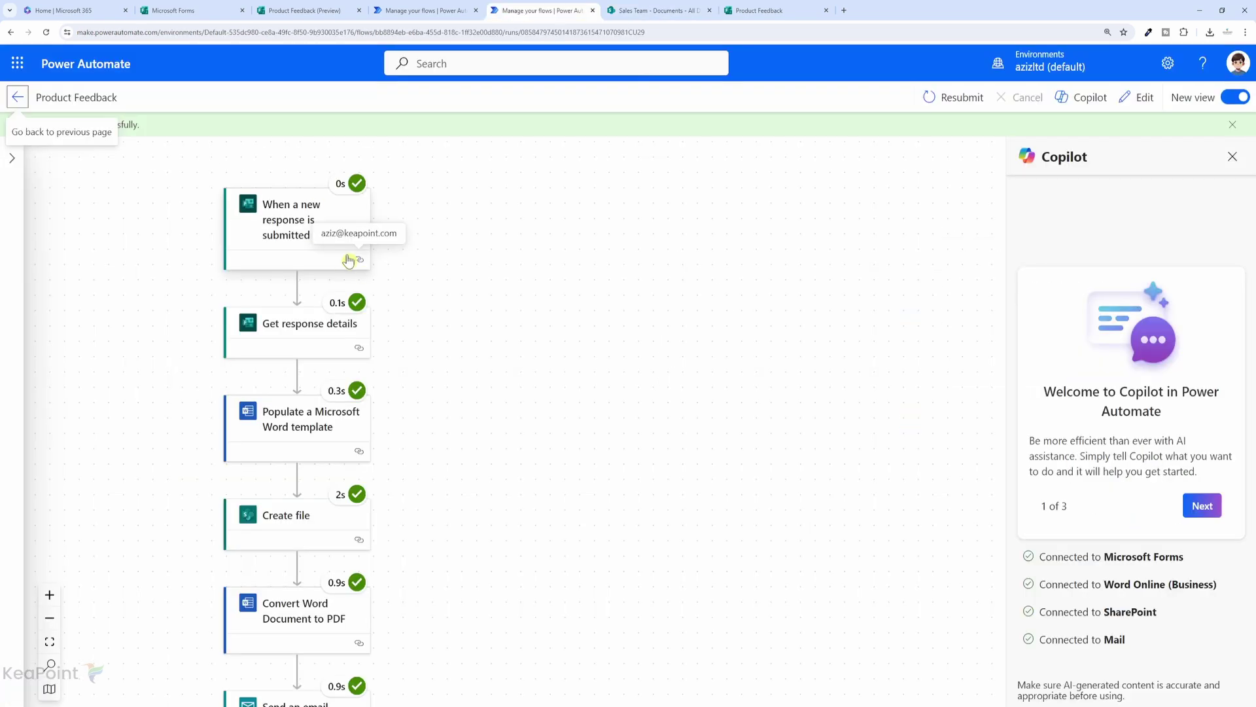
Scroll the run diagram to check each step succeeded through the email notification.
{"action": "scroll", "coordinate": [317, 224], "scroll_direction": "down", "scroll_amount": 1}
{"action": "scroll", "coordinate": [311, 397], "scroll_direction": "down", "scroll_amount": 2}
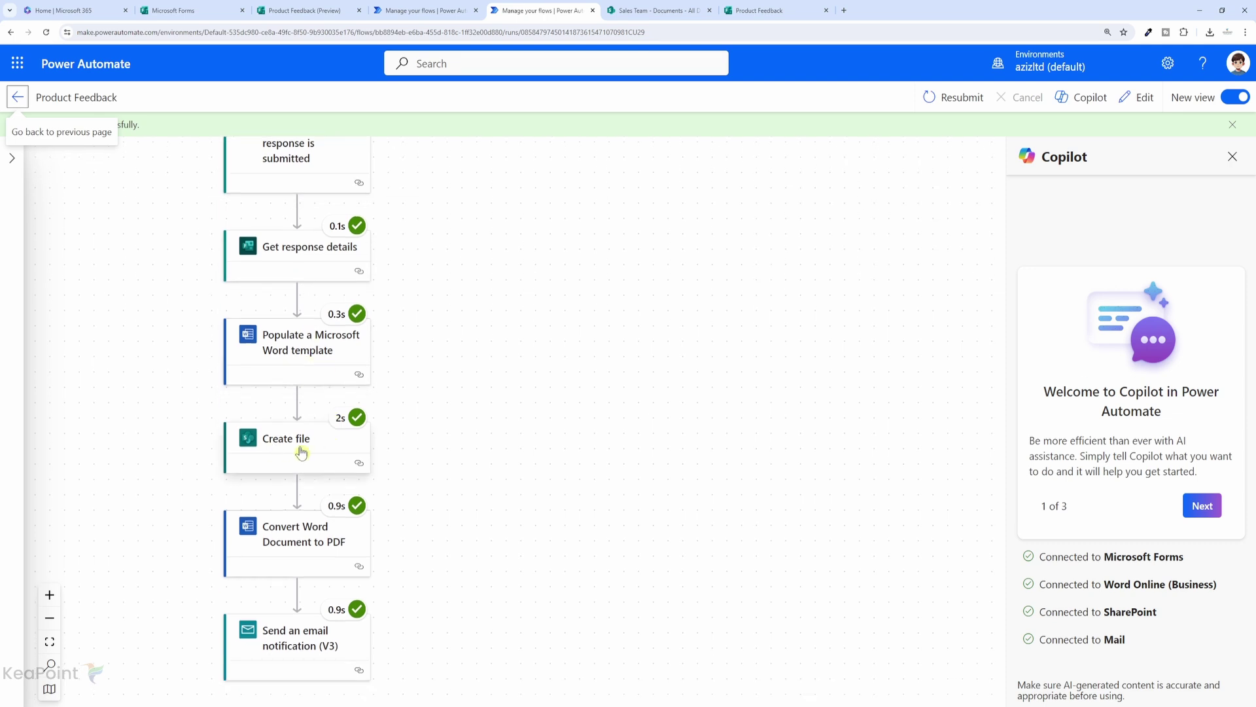
{"action": "scroll", "coordinate": [303, 576], "scroll_direction": "down", "scroll_amount": 2}
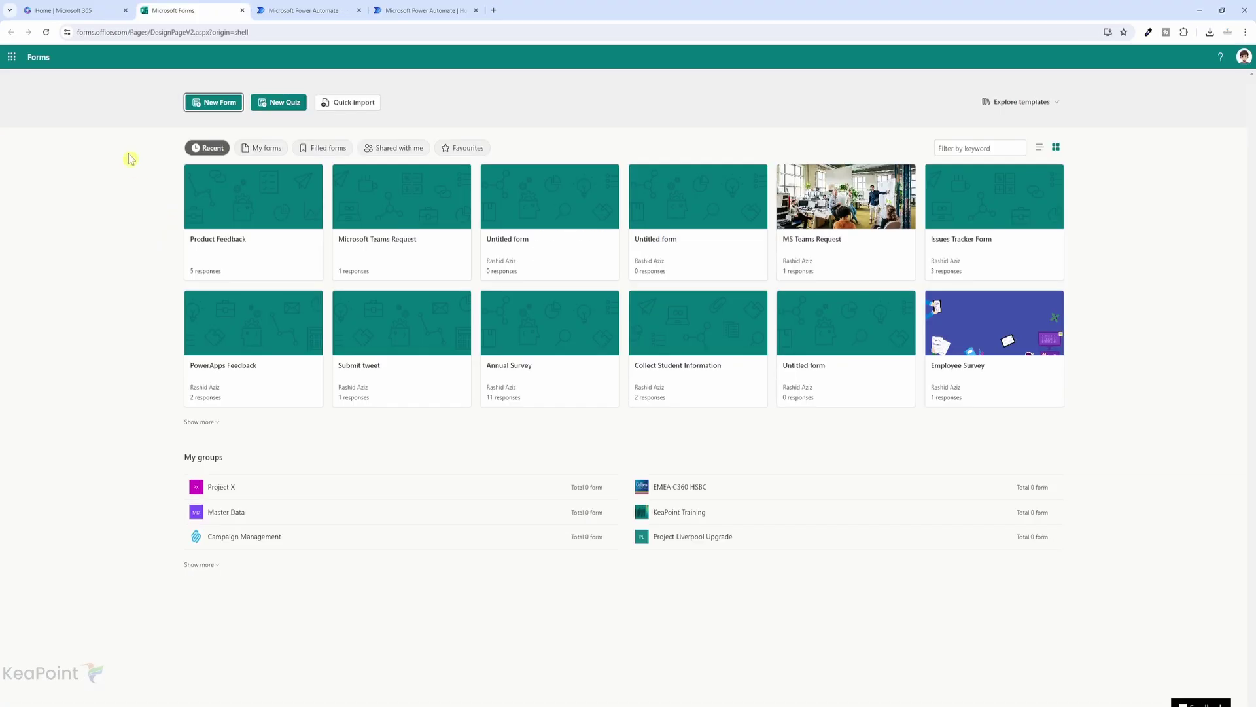
Open the Product Feedback form in Microsoft Forms and review question 2's Yes, No and Maybe options.
{"action": "left_click", "coordinate": [12, 58]}
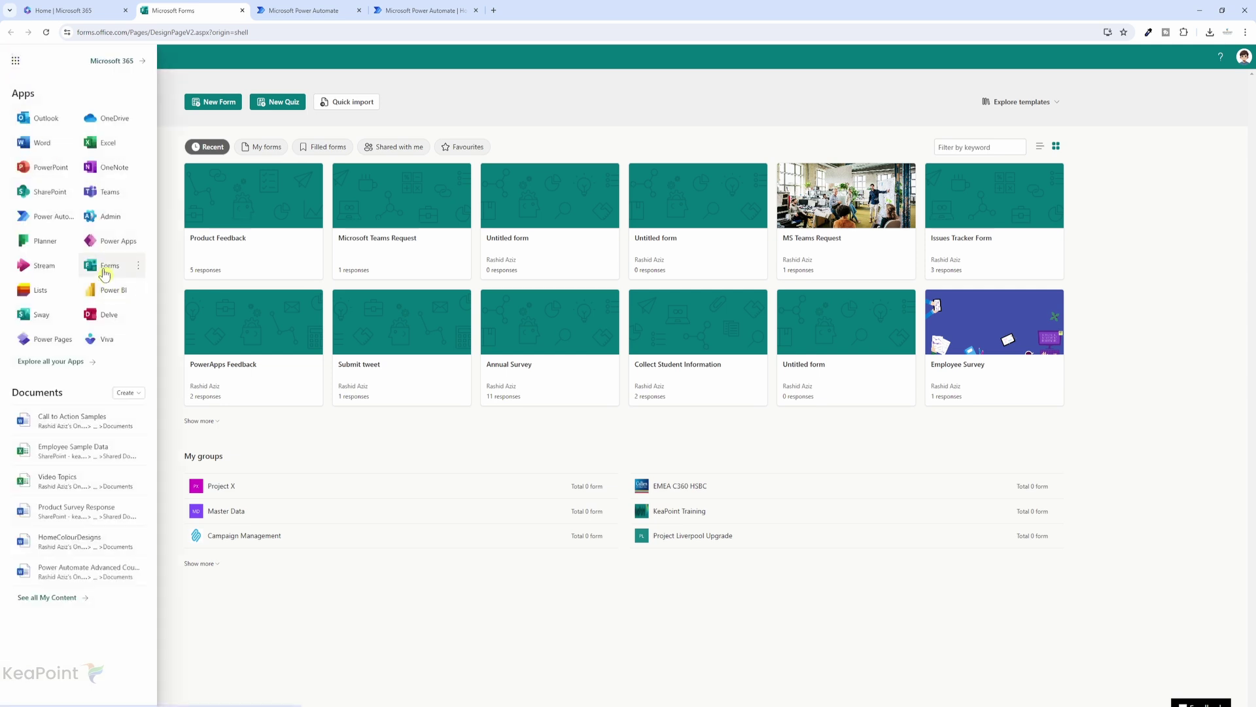
{"action": "left_click", "coordinate": [247, 247]}
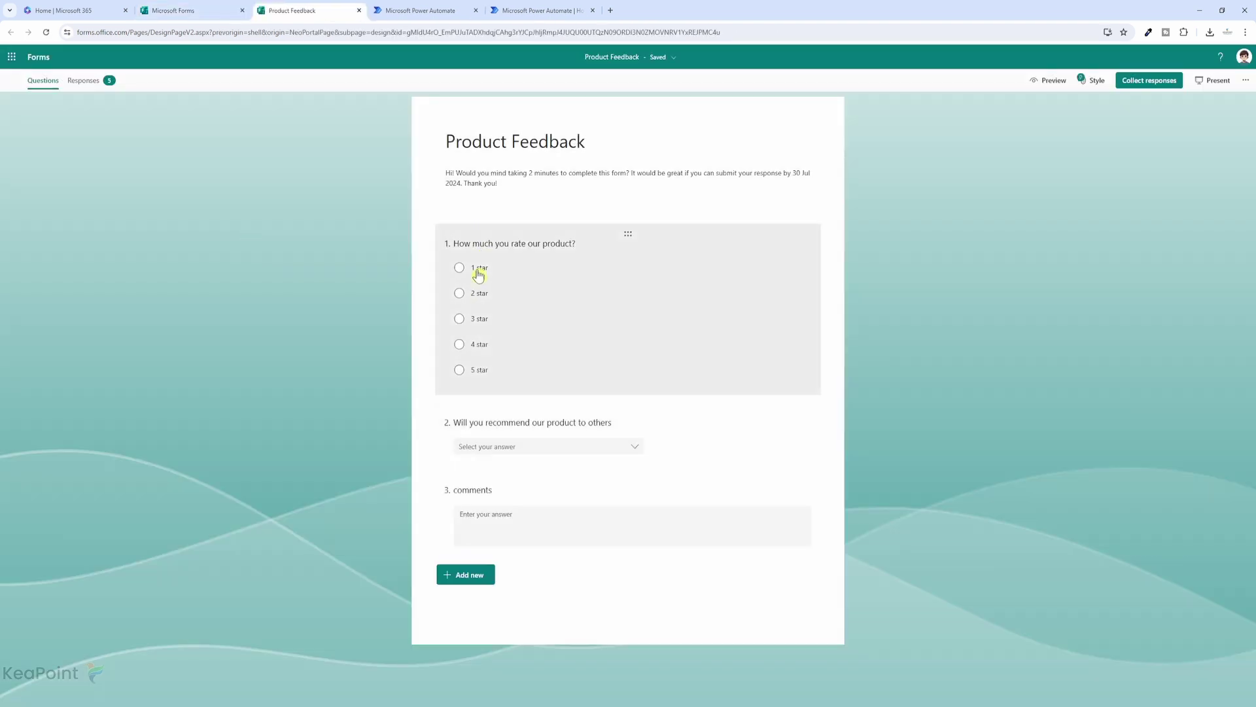
{"action": "left_click", "coordinate": [621, 446]}
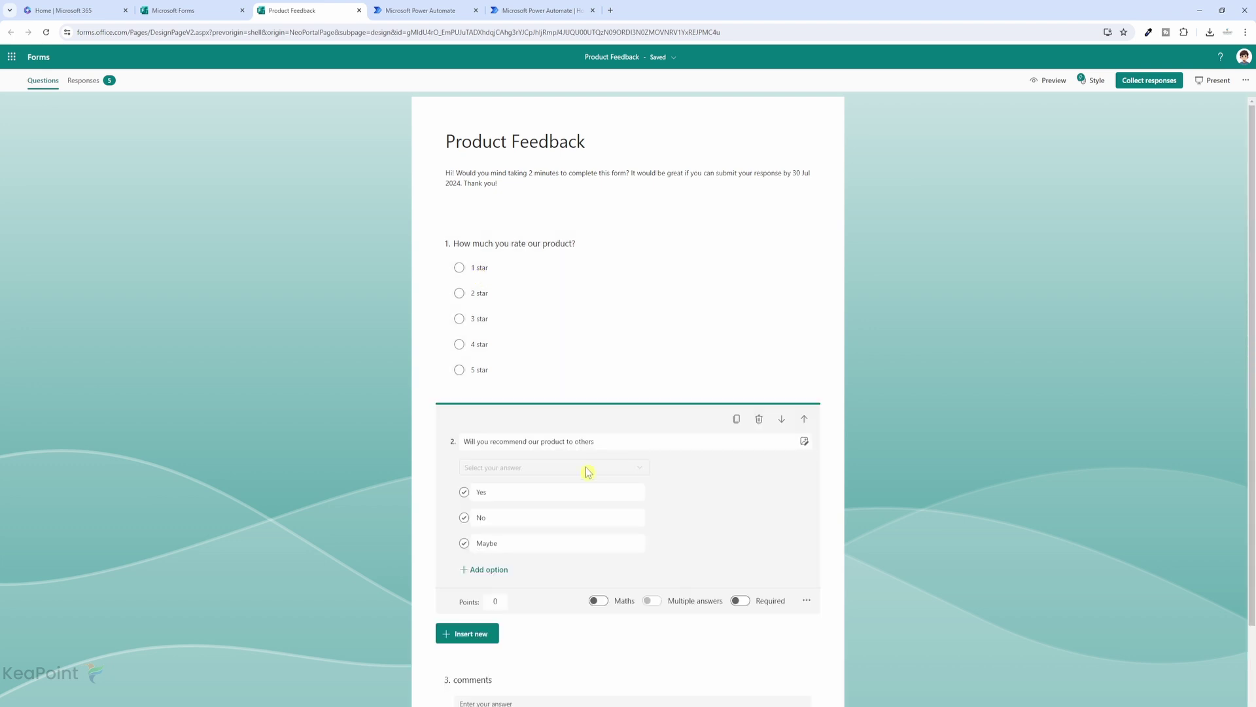
{"action": "left_click", "coordinate": [497, 497]}
{"action": "scroll", "coordinate": [549, 632], "scroll_direction": "down", "scroll_amount": 1}
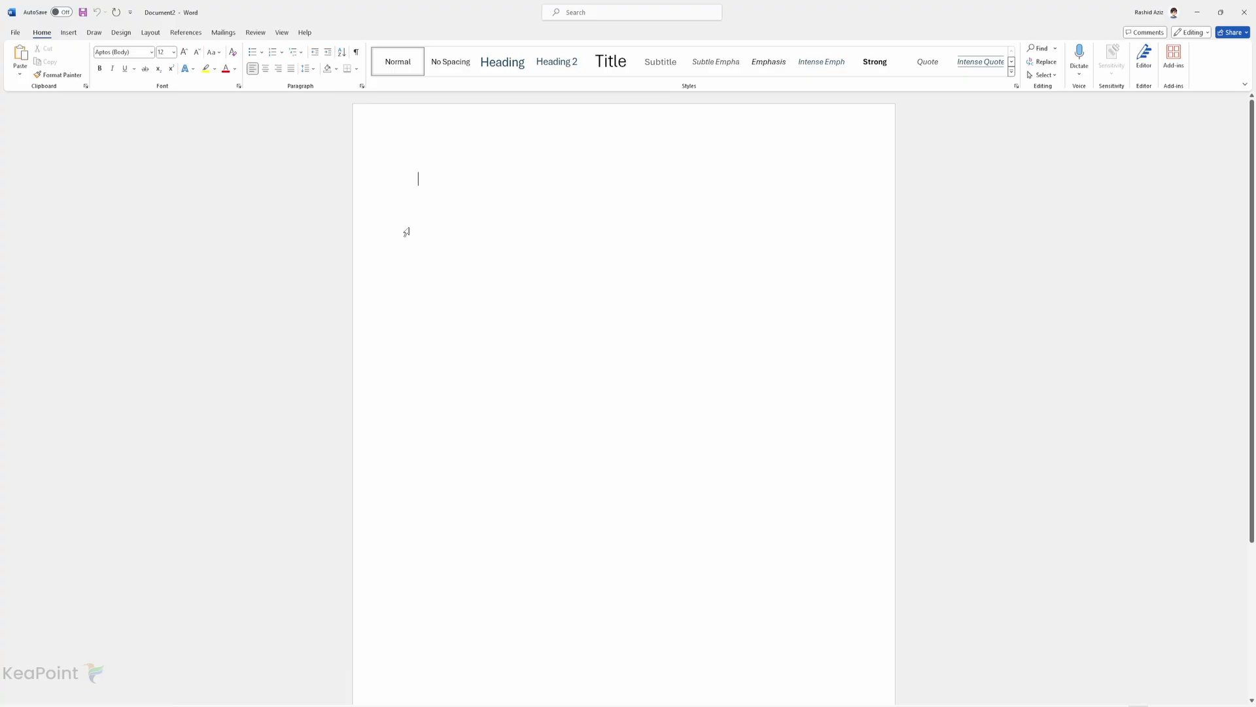
Add a 'Product Feedback' heading, then lines 'Rating?', 'Will you recommend Us?' and 'Comments:'.
{"action": "left_click", "coordinate": [497, 71]}
{"action": "type", "text": "Product Feedback"}
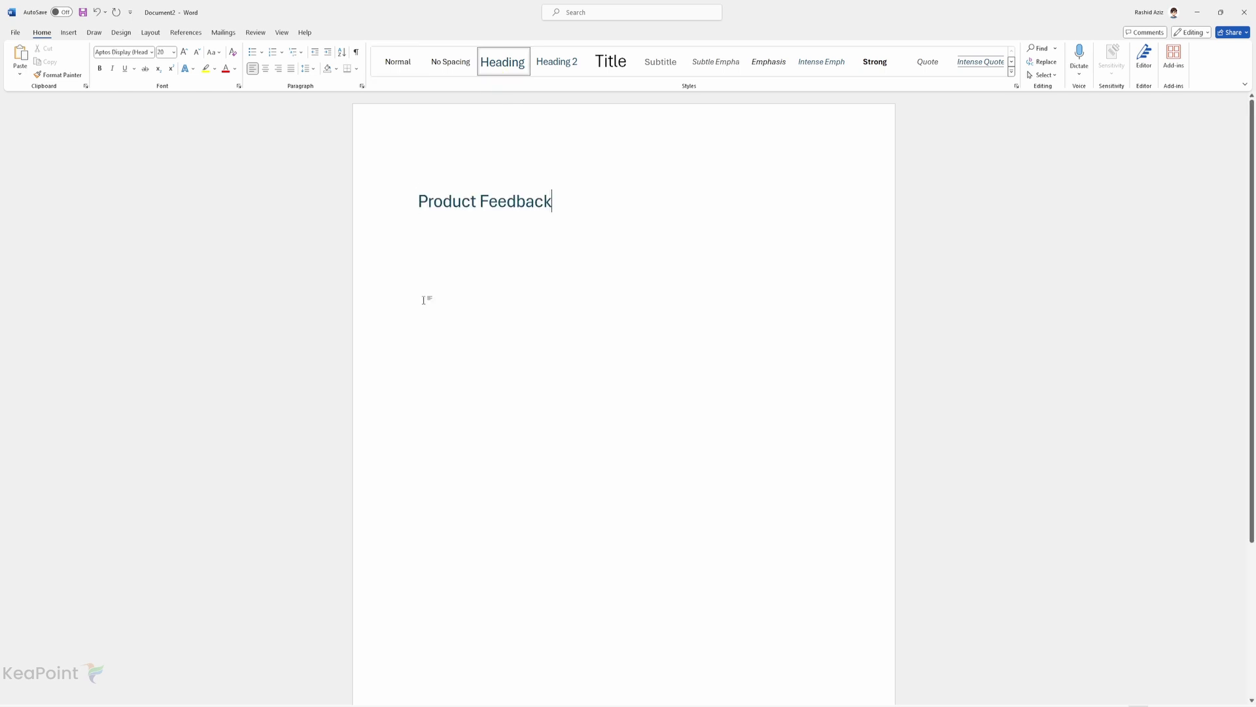
{"action": "key", "text": "Return"}
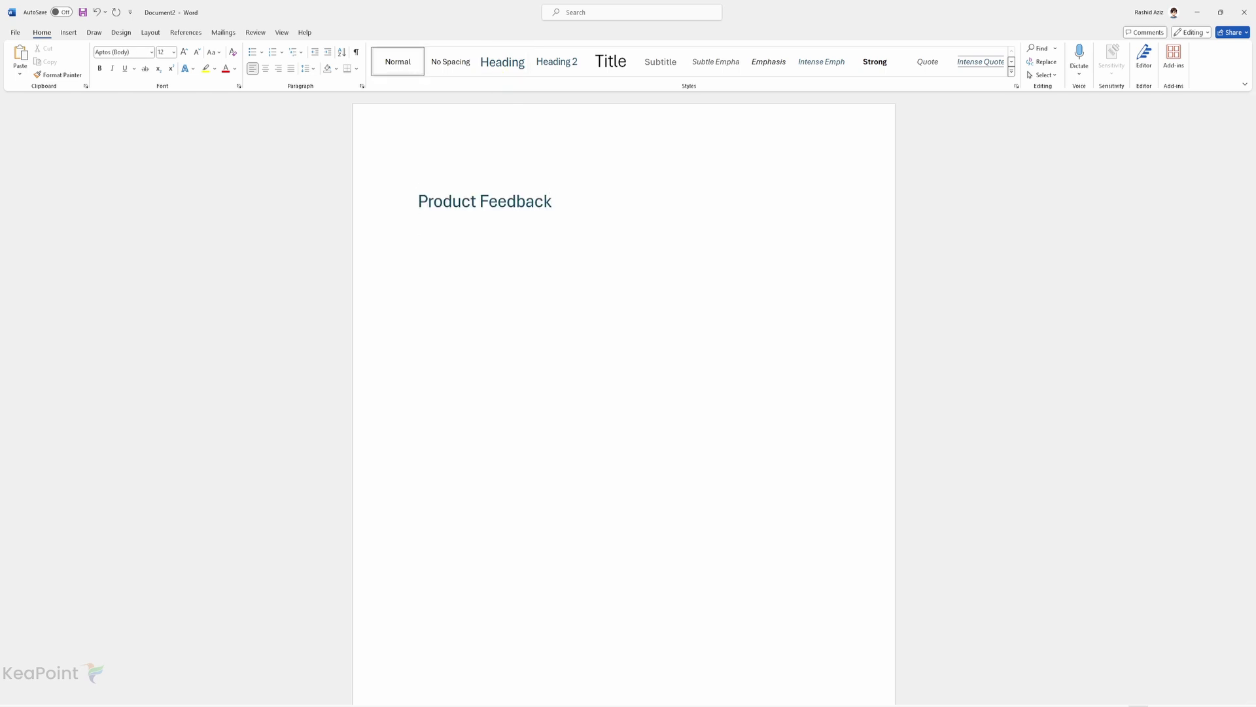
{"action": "type", "text": "Rating?"}
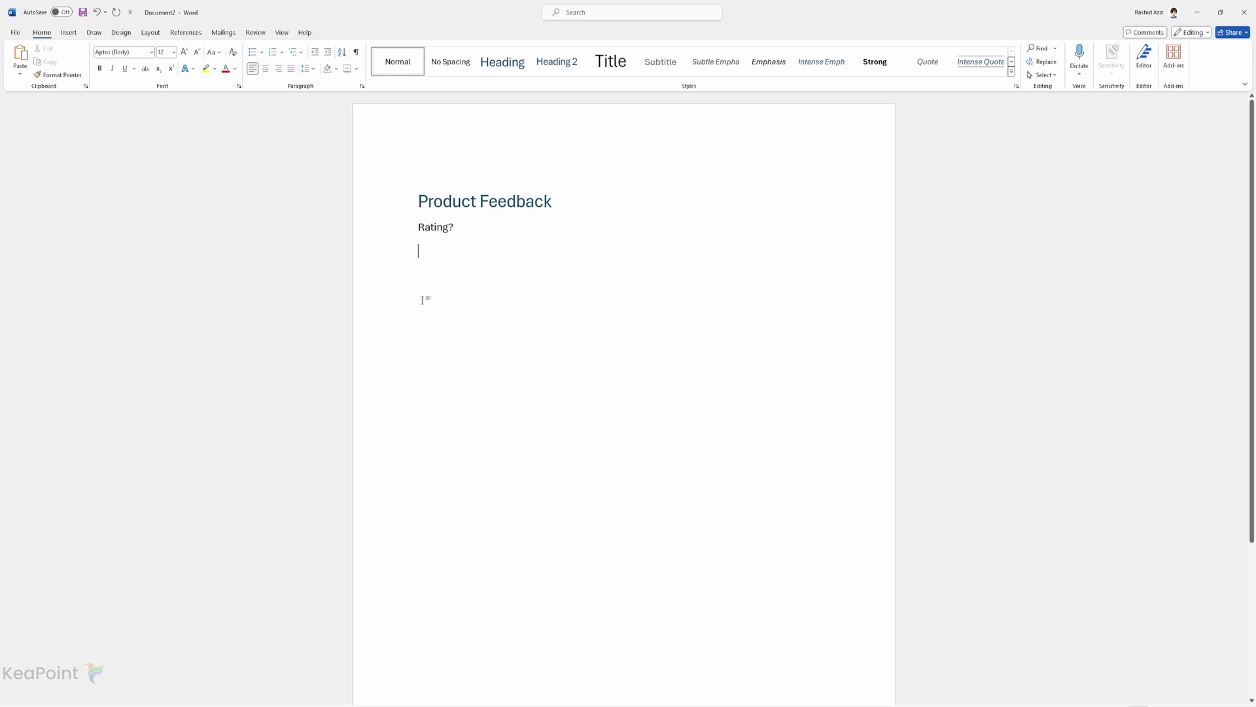
{"action": "key", "text": "Return"}
{"action": "key", "text": "Return"}
{"action": "type", "text": "Will you recommend Us?"}
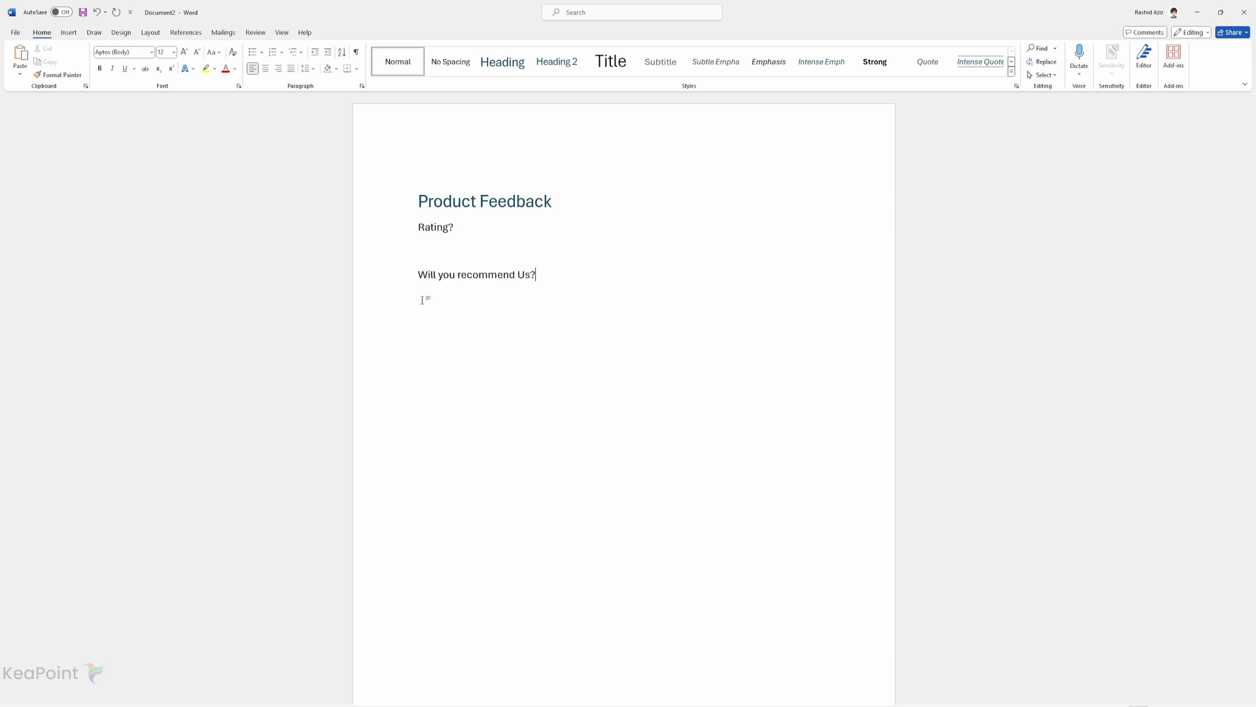
{"action": "key", "text": "Return"}
{"action": "key", "text": "Return"}
{"action": "type", "text": "Comments:"}
Turn on the Developer tab under Word Options' Customize Ribbon main tabs.
{"action": "left_click", "coordinate": [15, 32]}
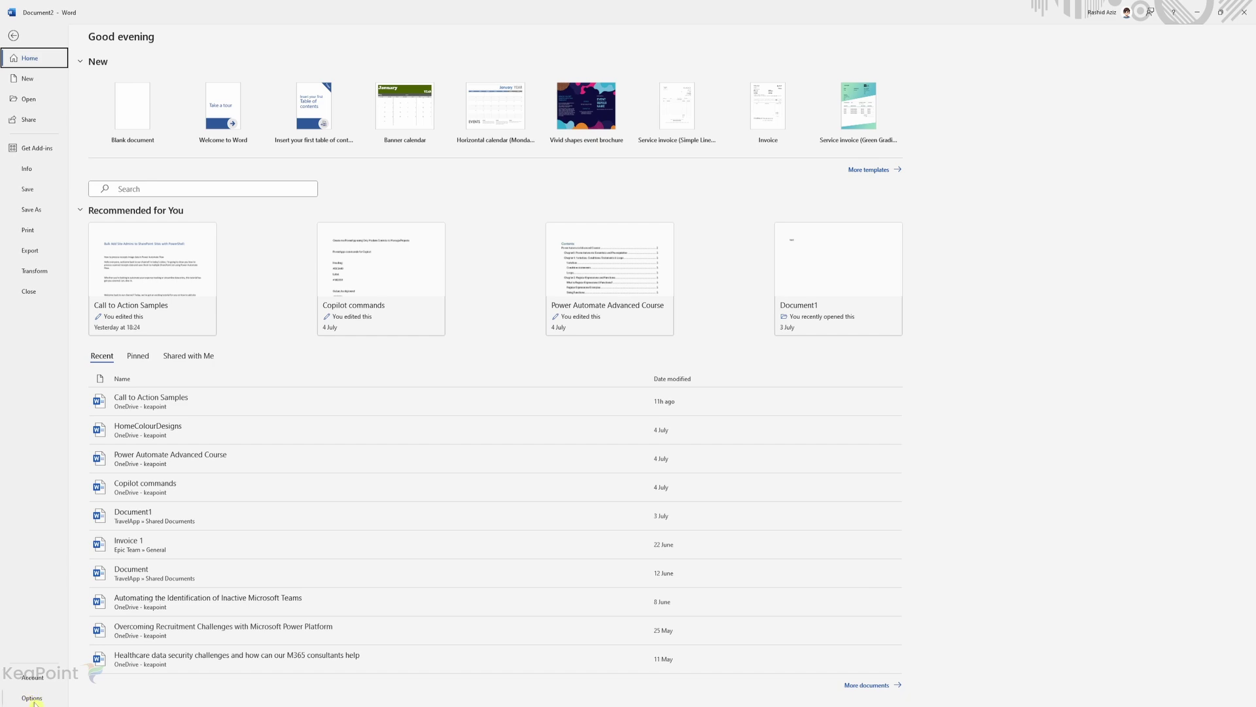
{"action": "left_click", "coordinate": [32, 698]}
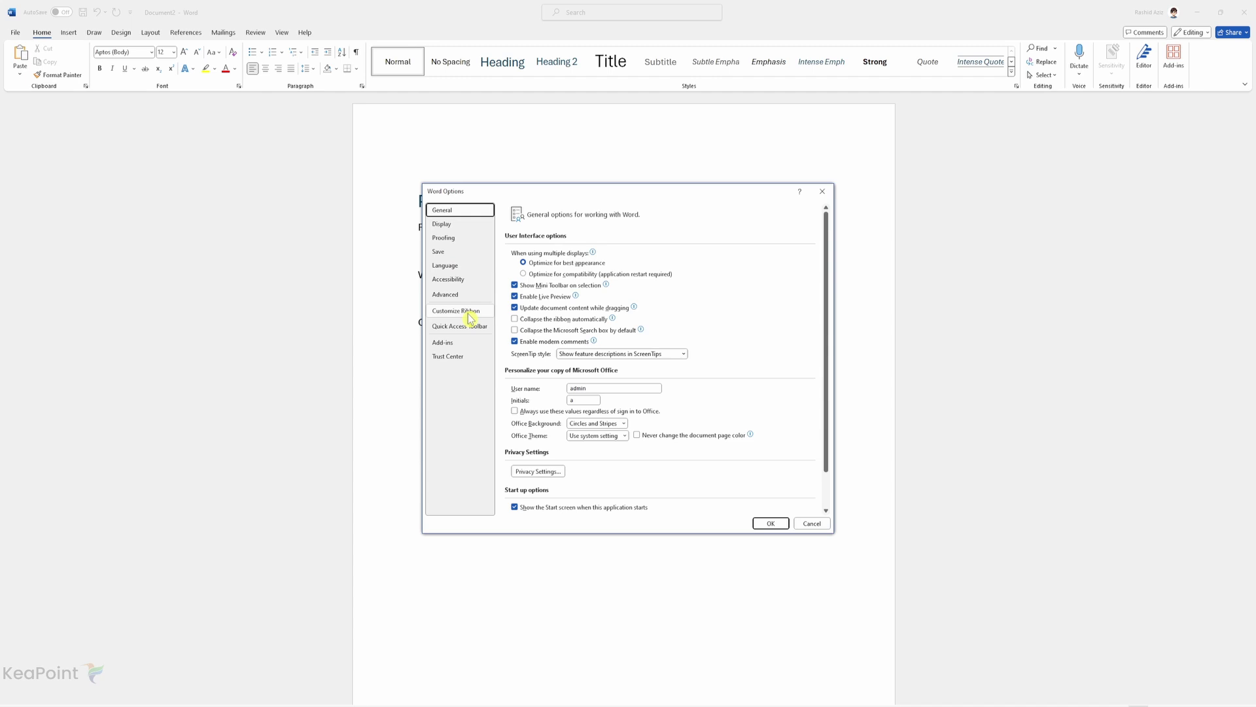
{"action": "left_click", "coordinate": [465, 312]}
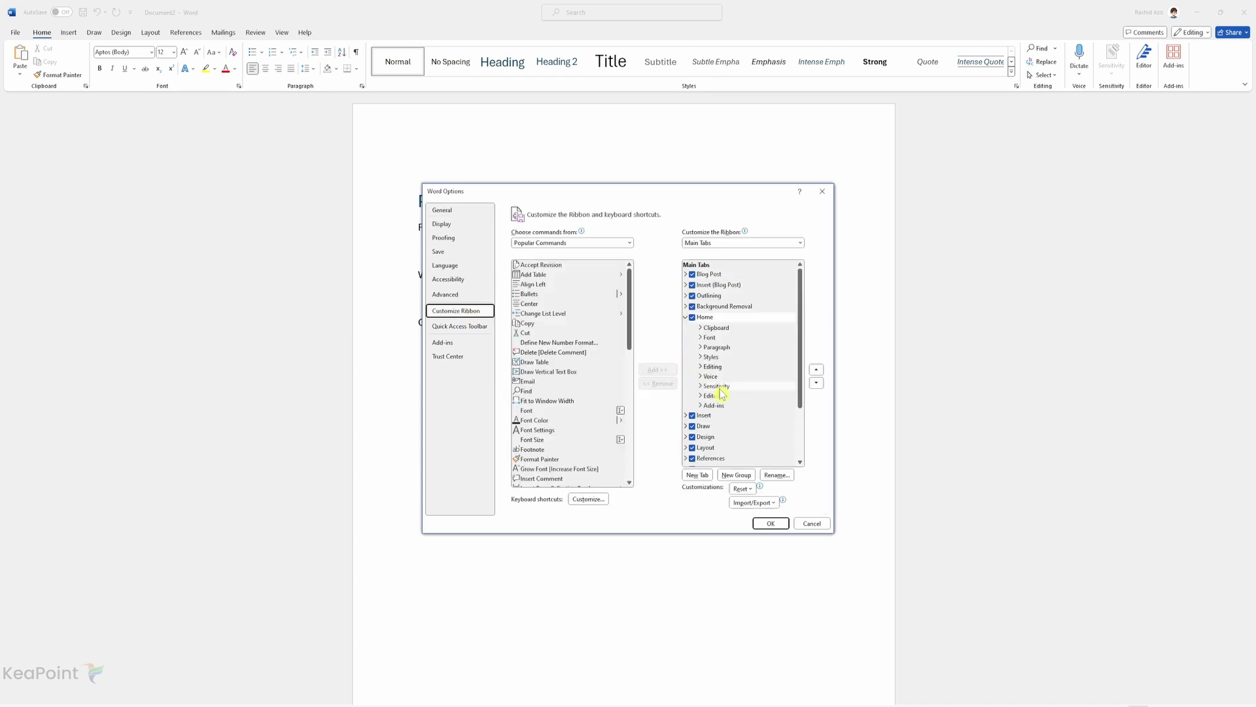
{"action": "scroll", "coordinate": [722, 392], "scroll_direction": "down", "scroll_amount": 3}
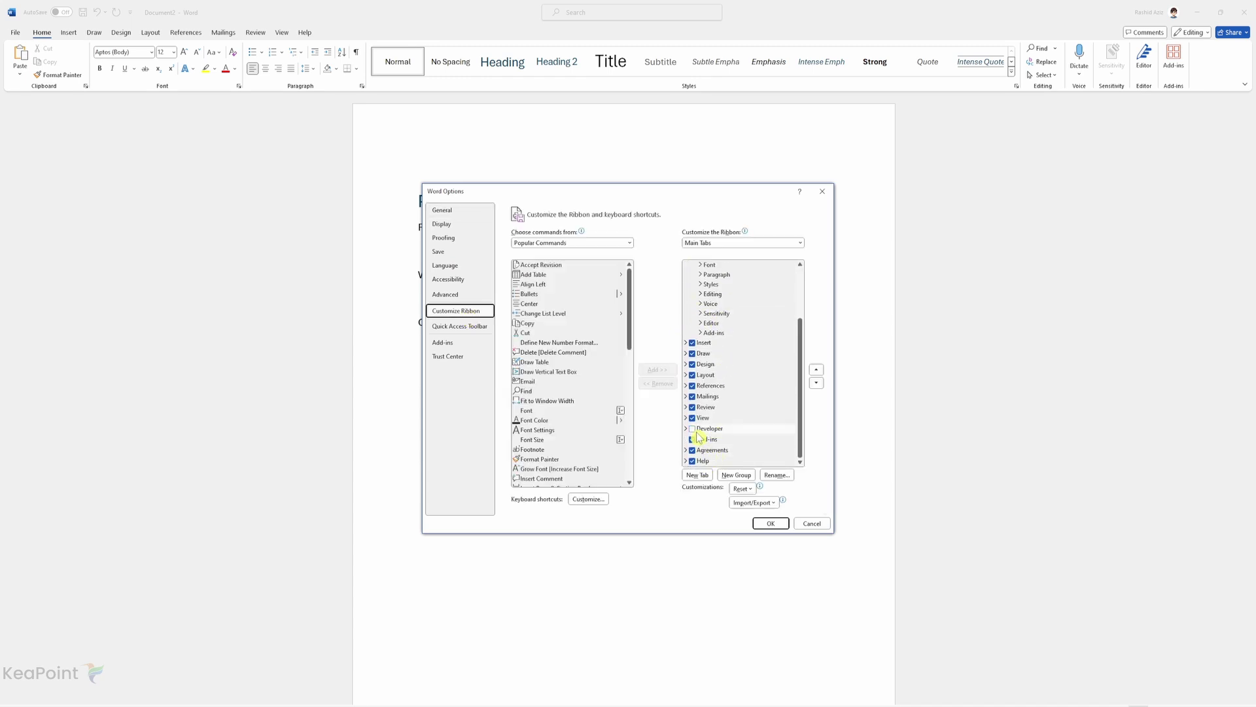
{"action": "left_click", "coordinate": [693, 428]}
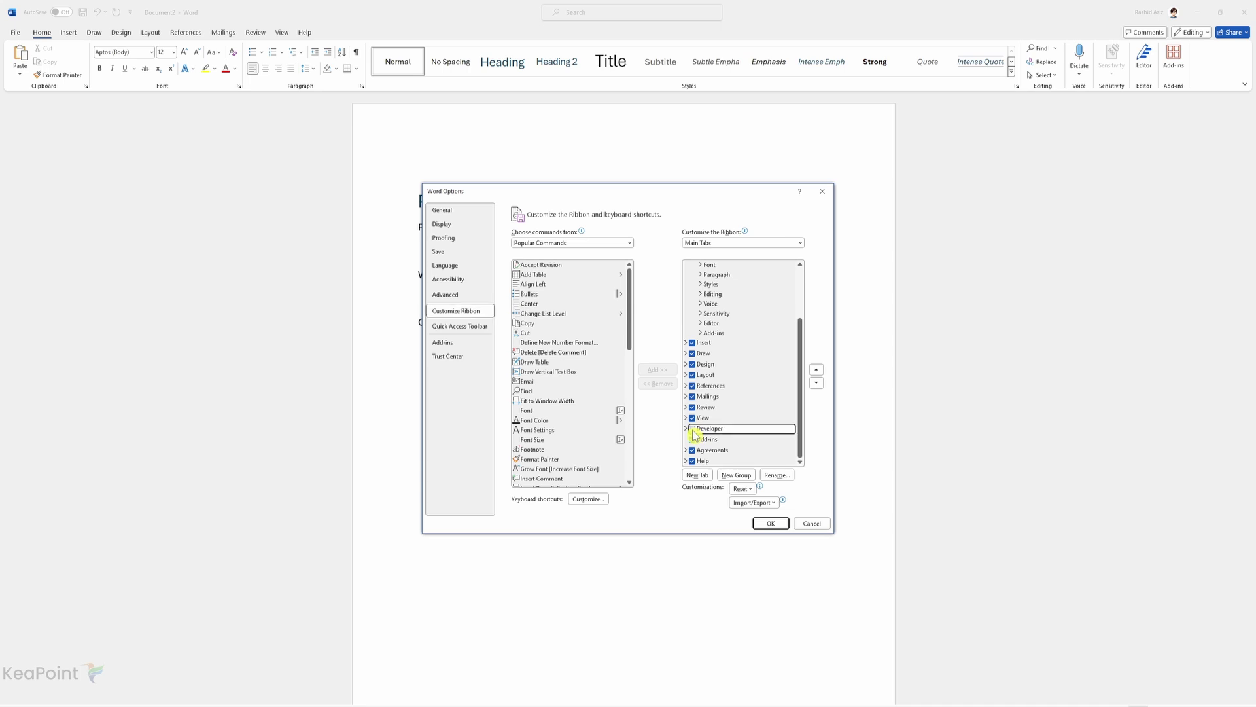
{"action": "left_click", "coordinate": [769, 523]}
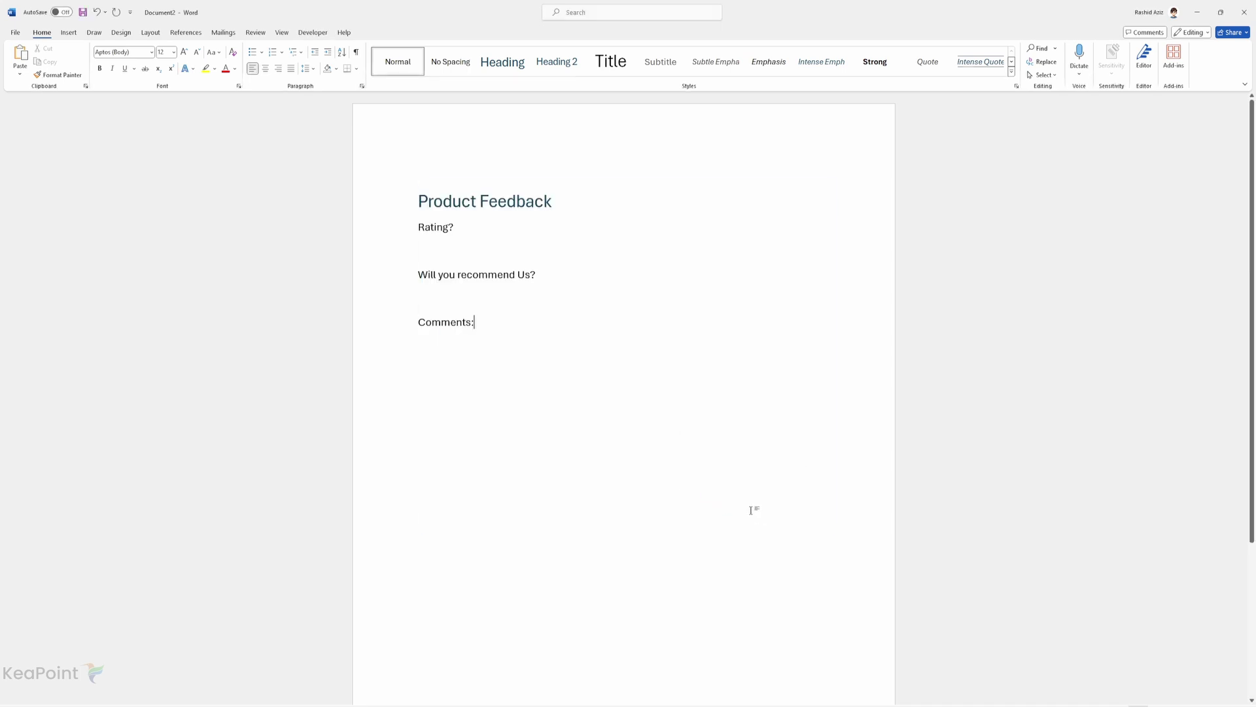
Insert a Plain Text Content Control below Rating?, Will you recommend Us? and Comments:.
{"action": "left_click", "coordinate": [312, 34]}
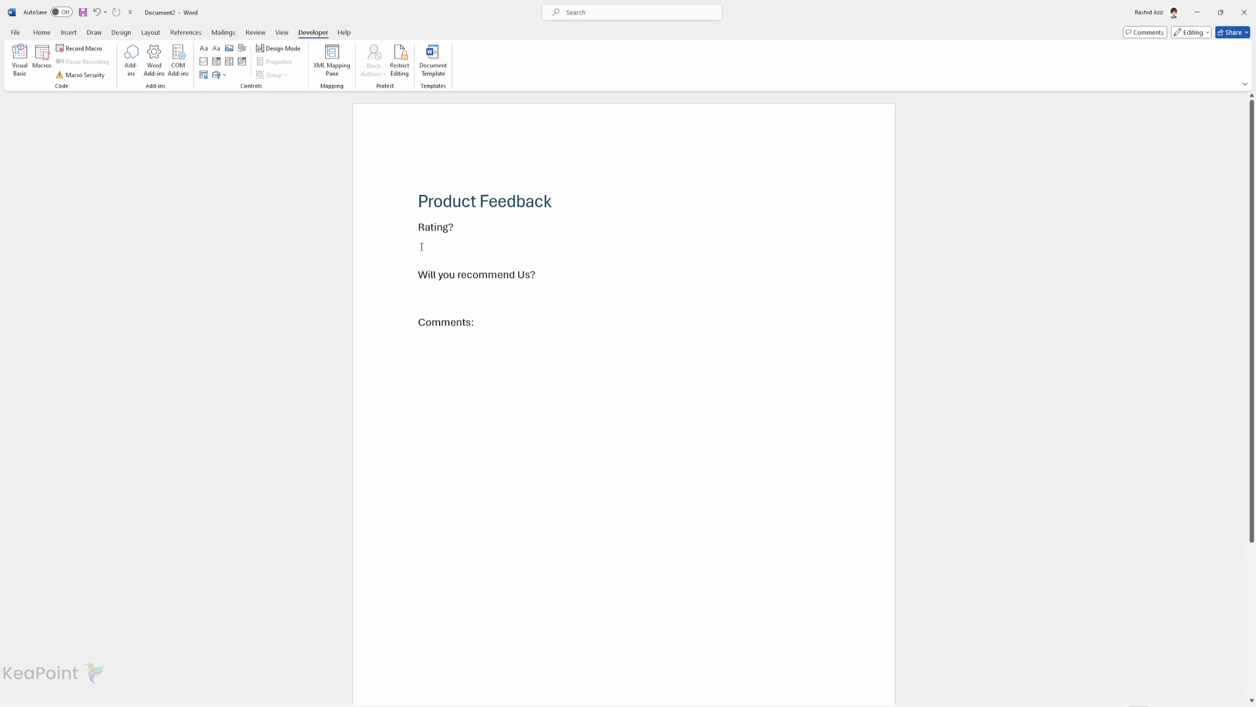
{"action": "left_click", "coordinate": [217, 59]}
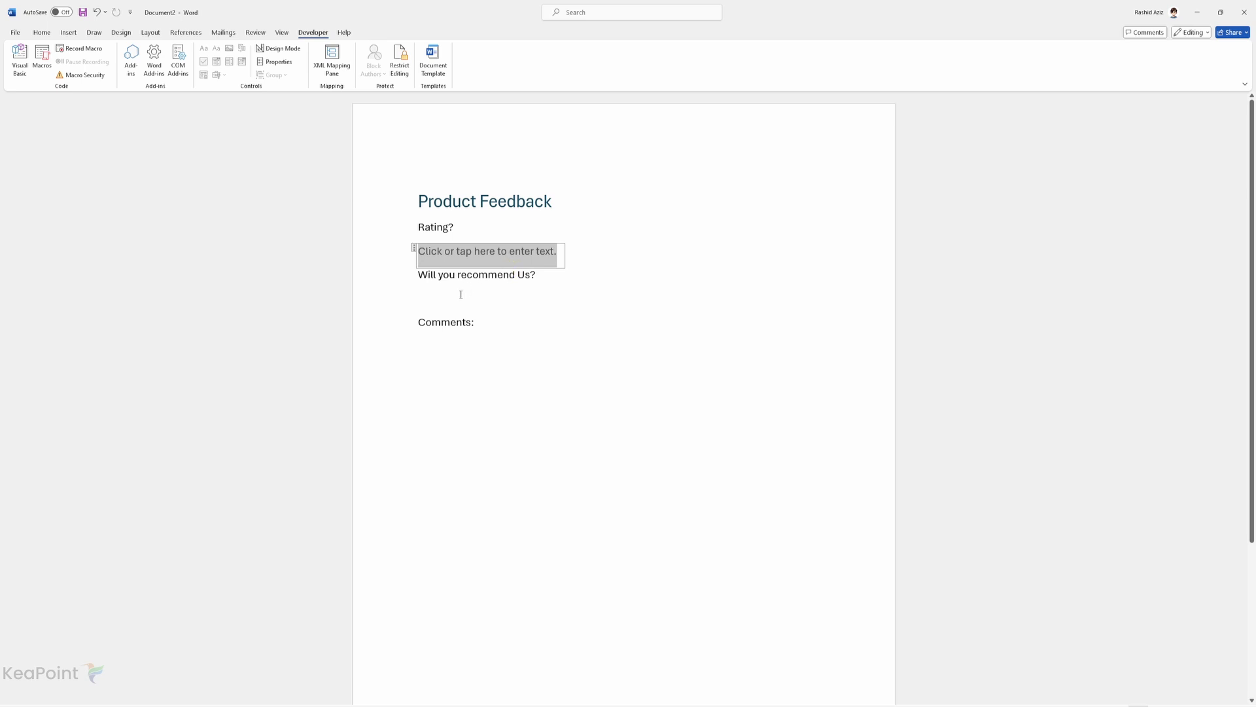
{"action": "left_click", "coordinate": [421, 299]}
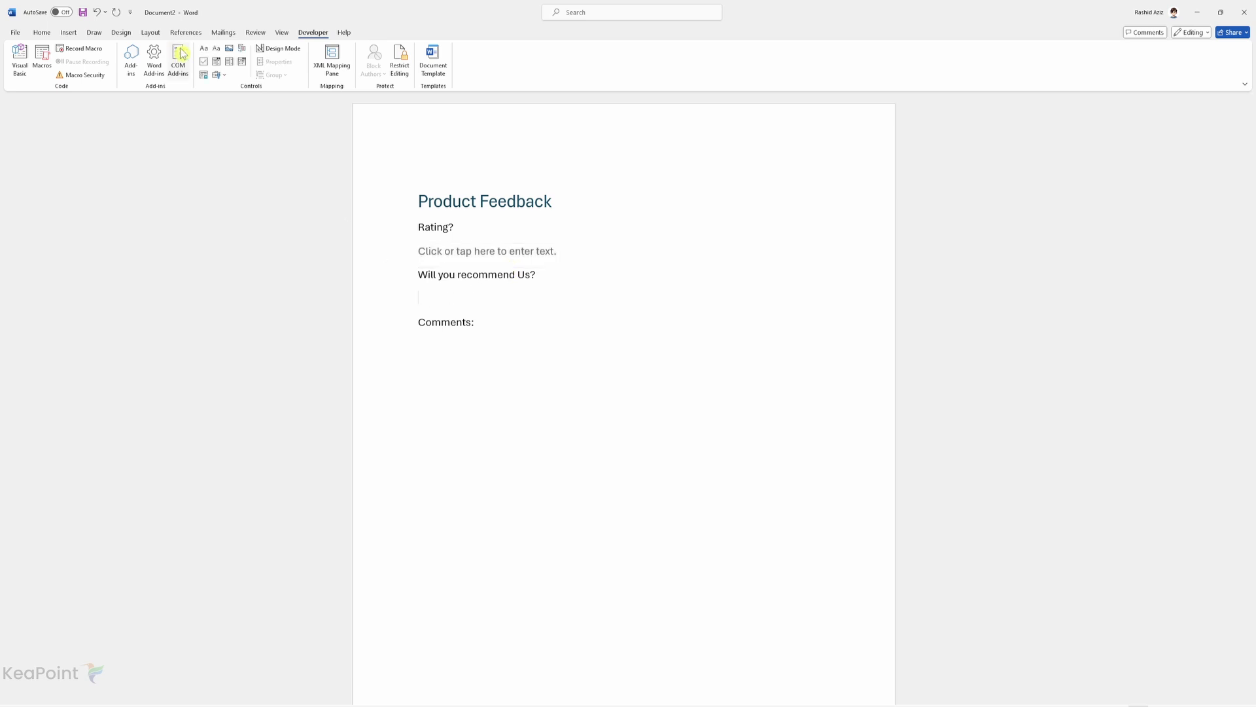
{"action": "left_click", "coordinate": [216, 48]}
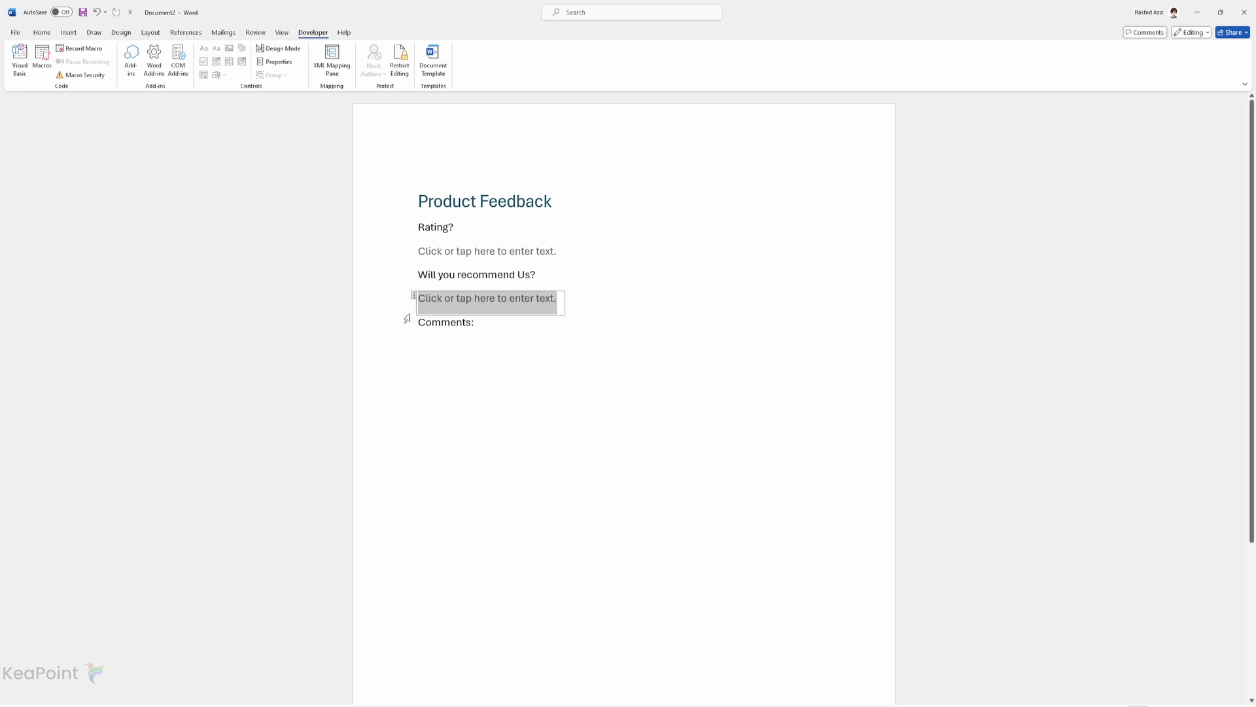
{"action": "left_click", "coordinate": [430, 340]}
{"action": "key", "text": "Return"}
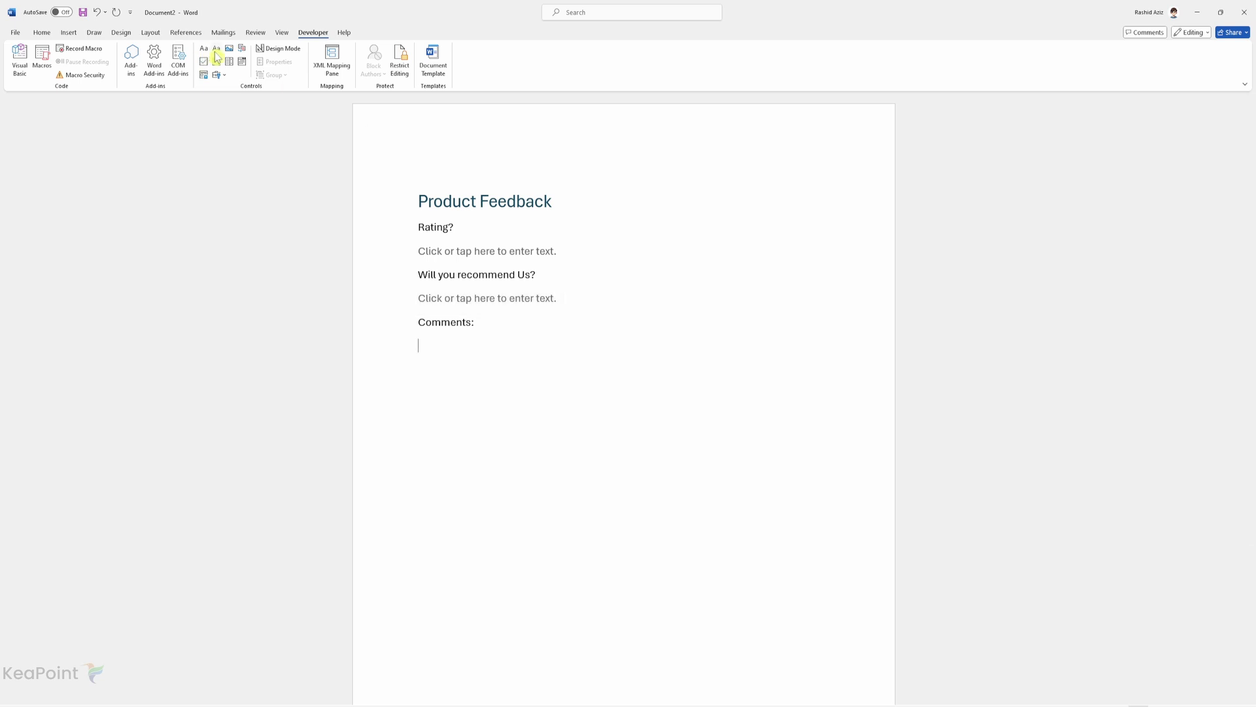
{"action": "left_click", "coordinate": [216, 47]}
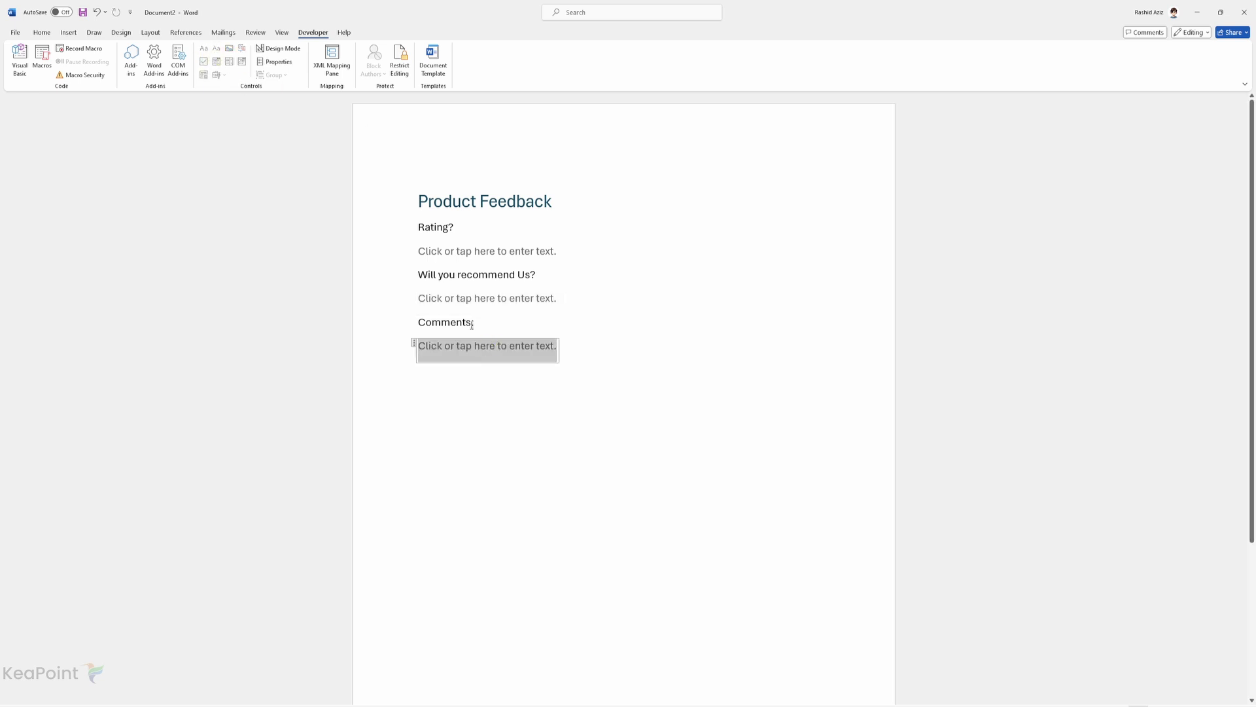
{"action": "left_click", "coordinate": [463, 254]}
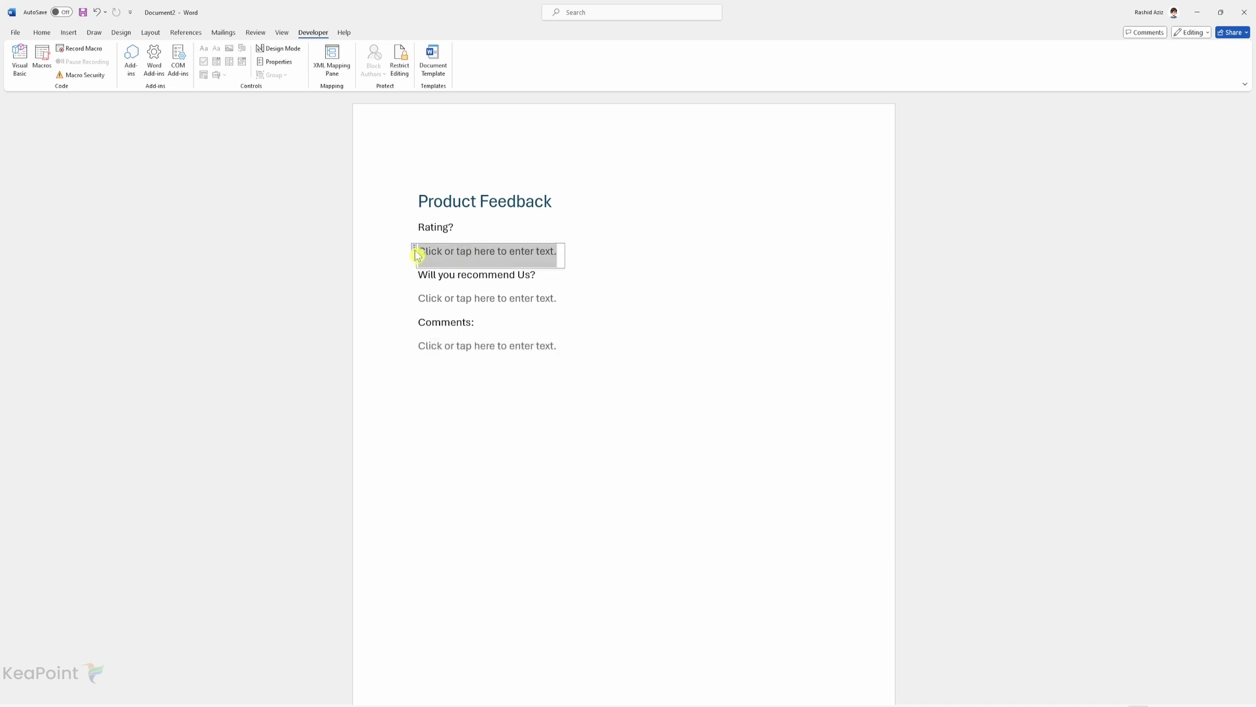
Set the three content controls' Properties titles to rating, recommend and comments.
{"action": "left_click", "coordinate": [278, 63]}
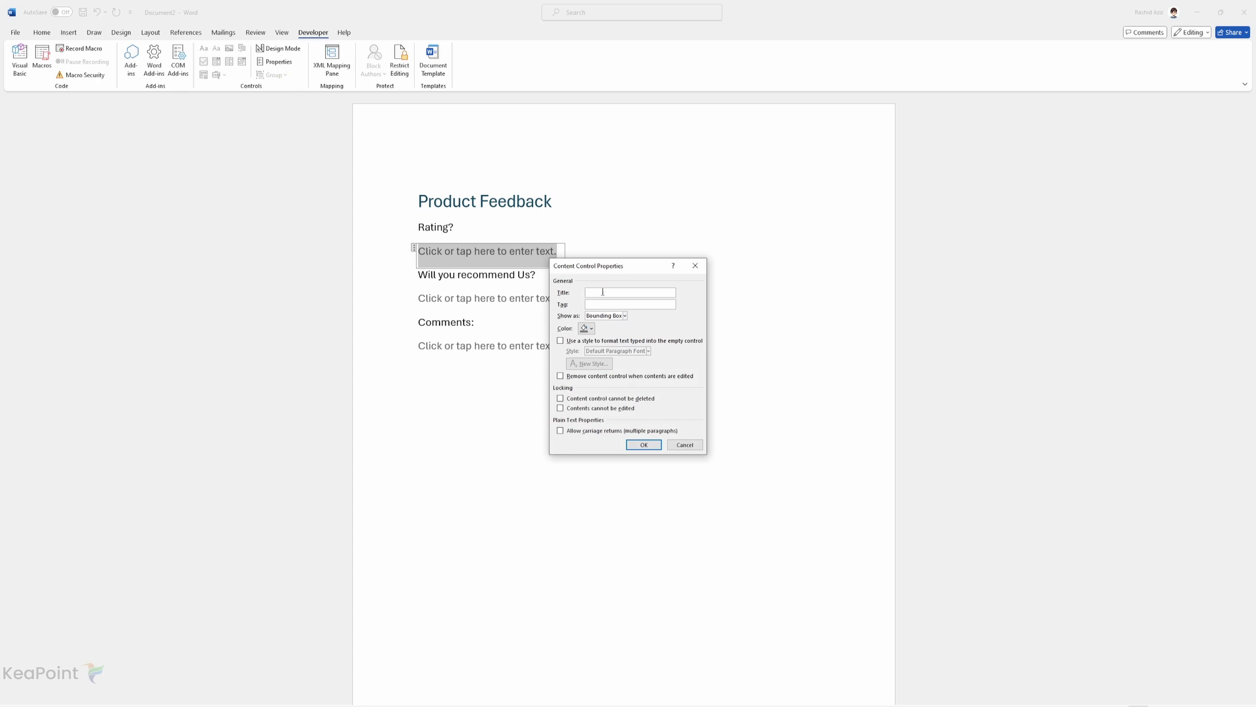
{"action": "type", "text": "rating"}
{"action": "left_click", "coordinate": [641, 445]}
{"action": "left_click", "coordinate": [453, 306]}
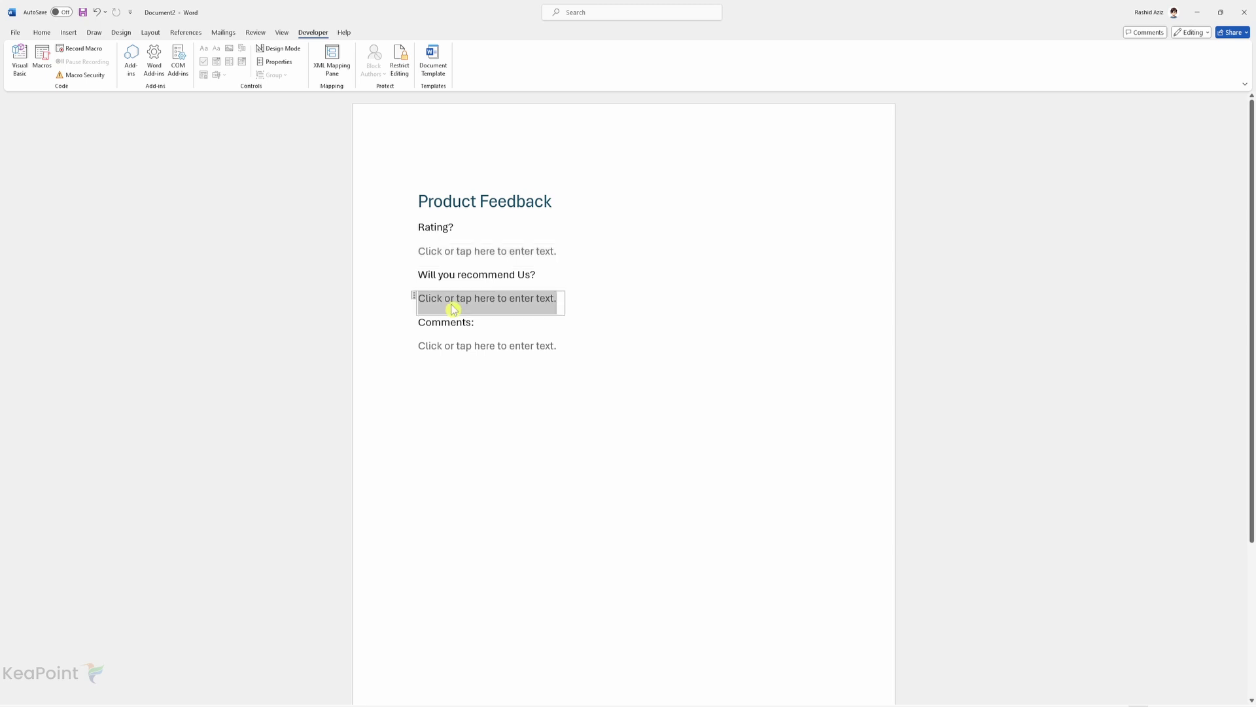
{"action": "left_click", "coordinate": [280, 65]}
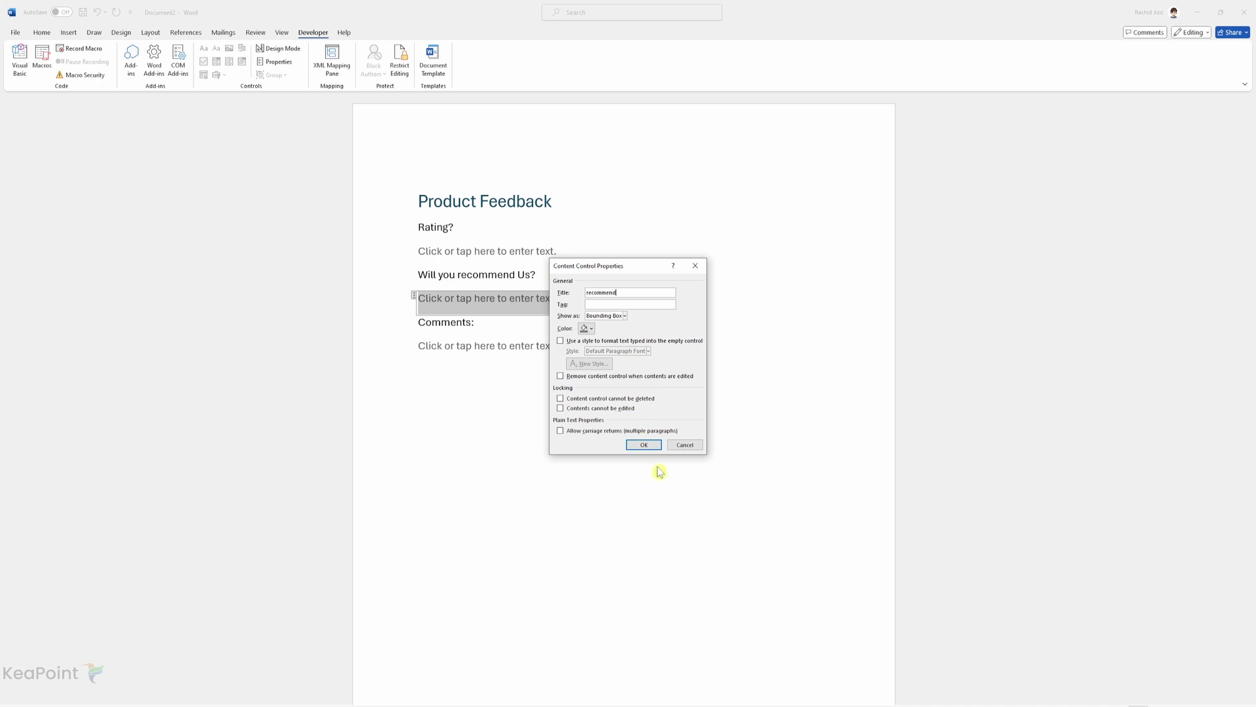
{"action": "left_click", "coordinate": [643, 445]}
{"action": "left_click", "coordinate": [531, 360]}
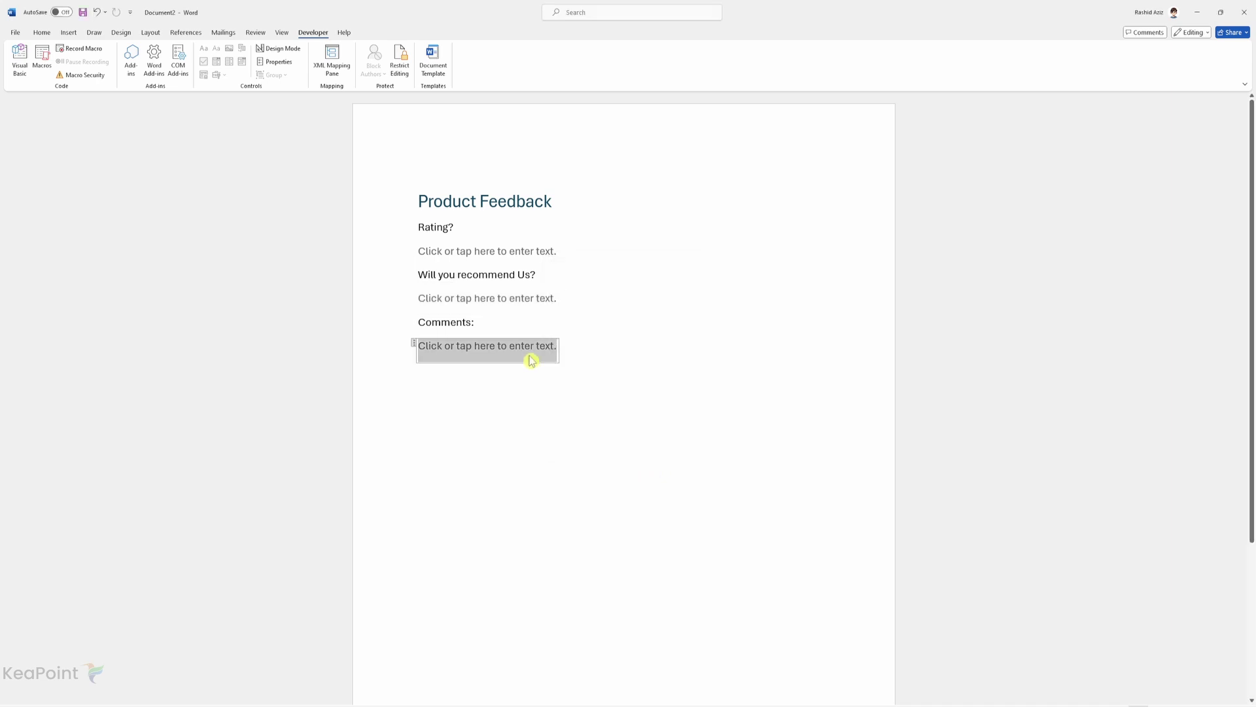
{"action": "left_click", "coordinate": [283, 69]}
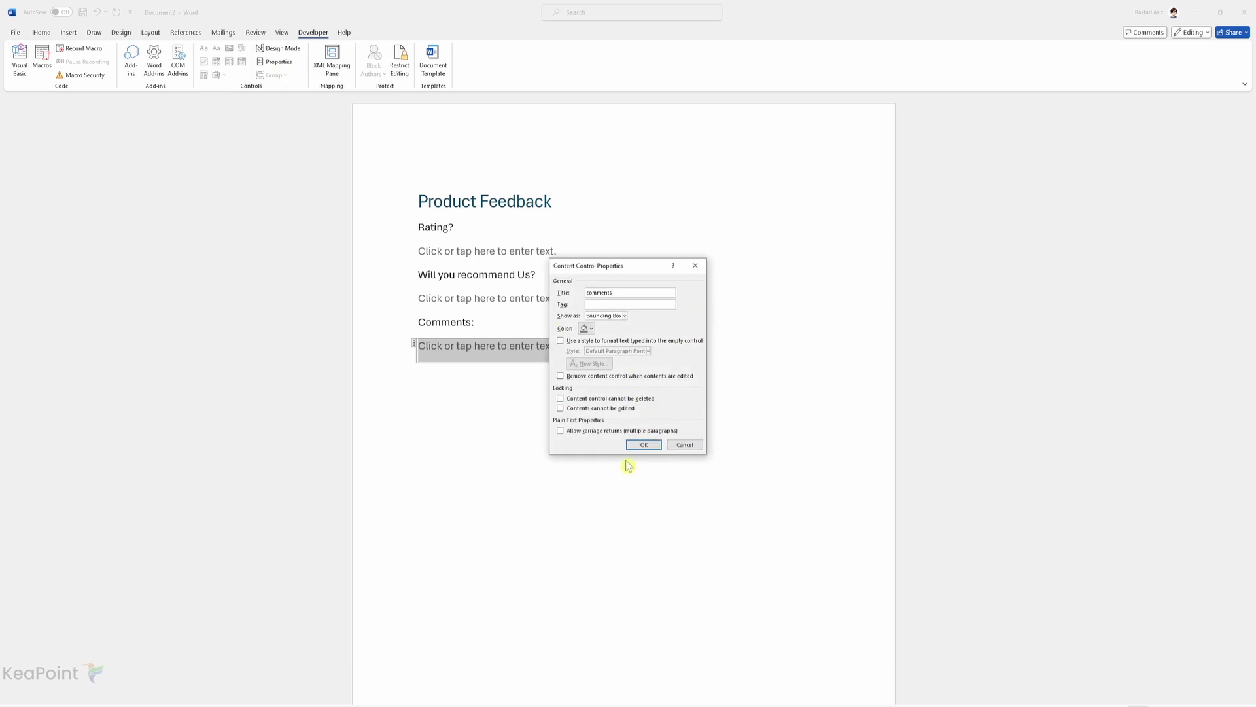
{"action": "left_click", "coordinate": [642, 447]}
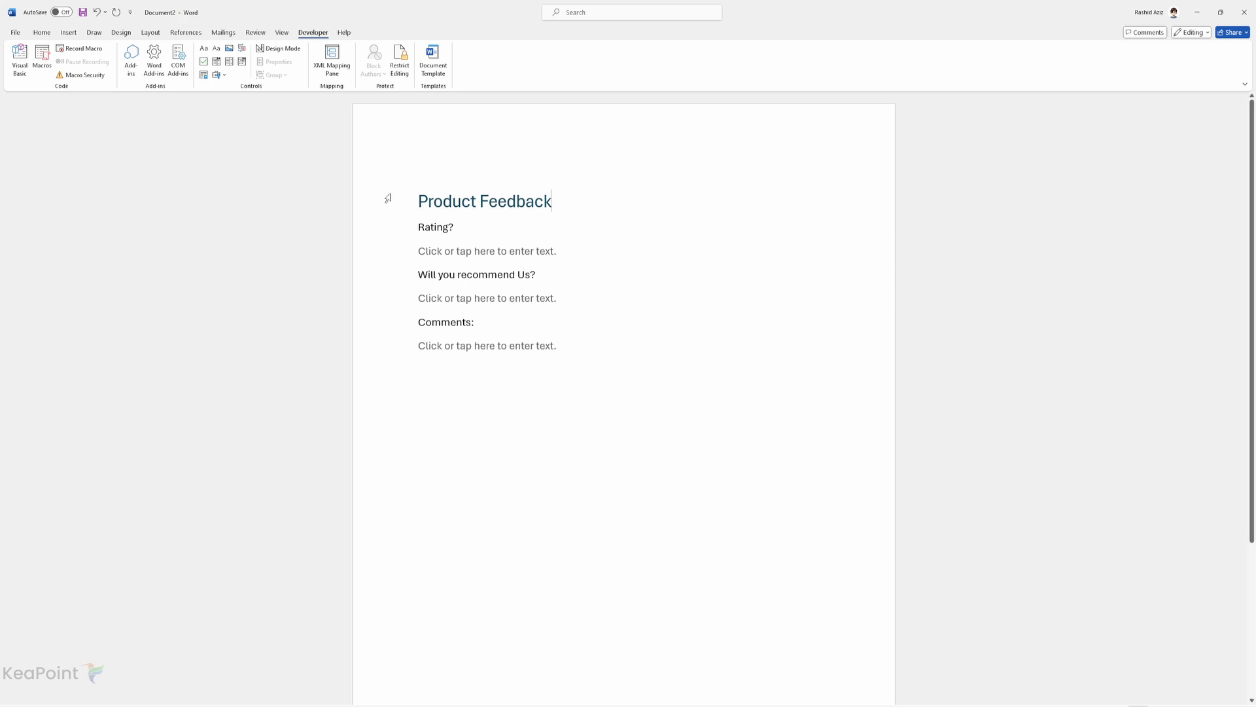
Save As to Sites > Sales Team Shared Documents under the name 'Feedback Template'.
{"action": "left_click", "coordinate": [15, 33]}
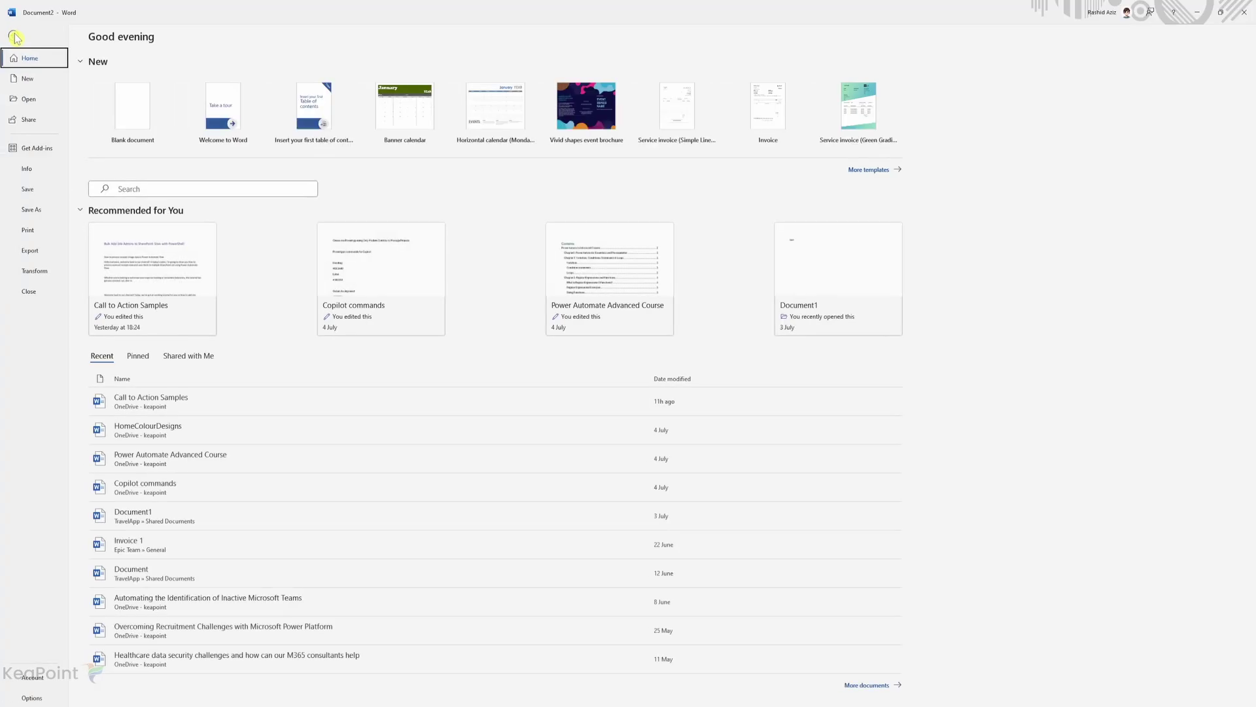
{"action": "left_click", "coordinate": [30, 208]}
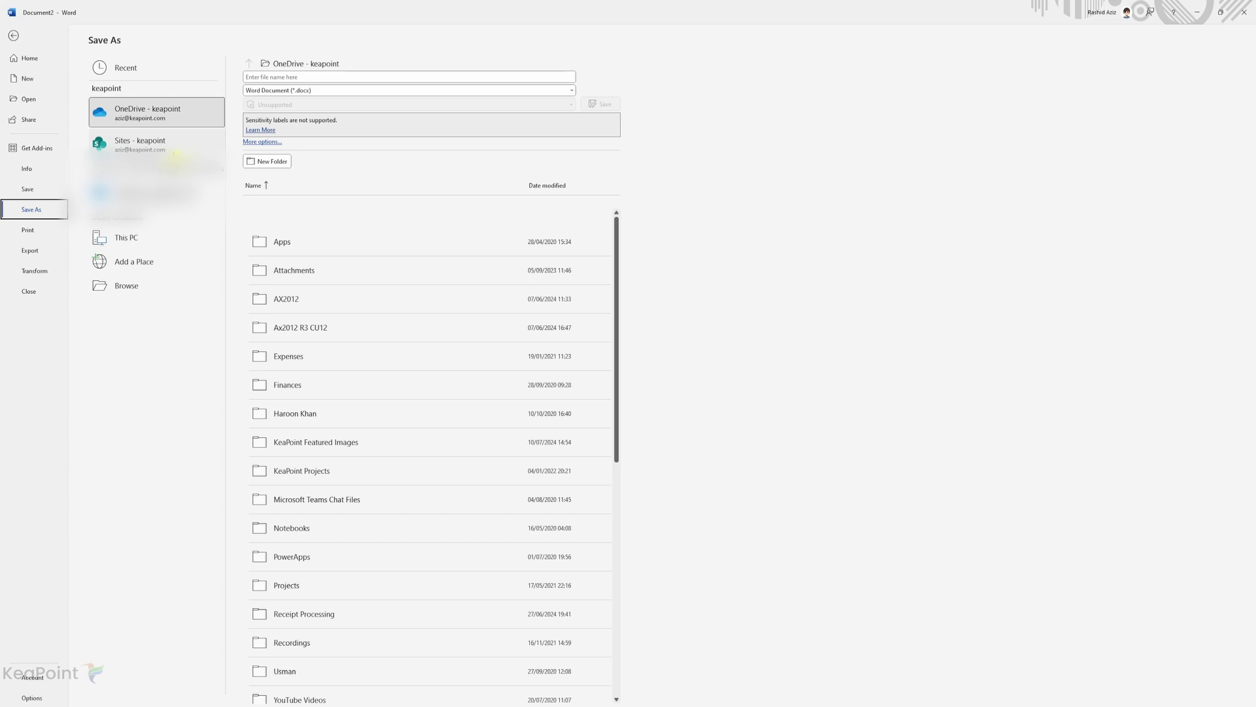
{"action": "left_click", "coordinate": [176, 156]}
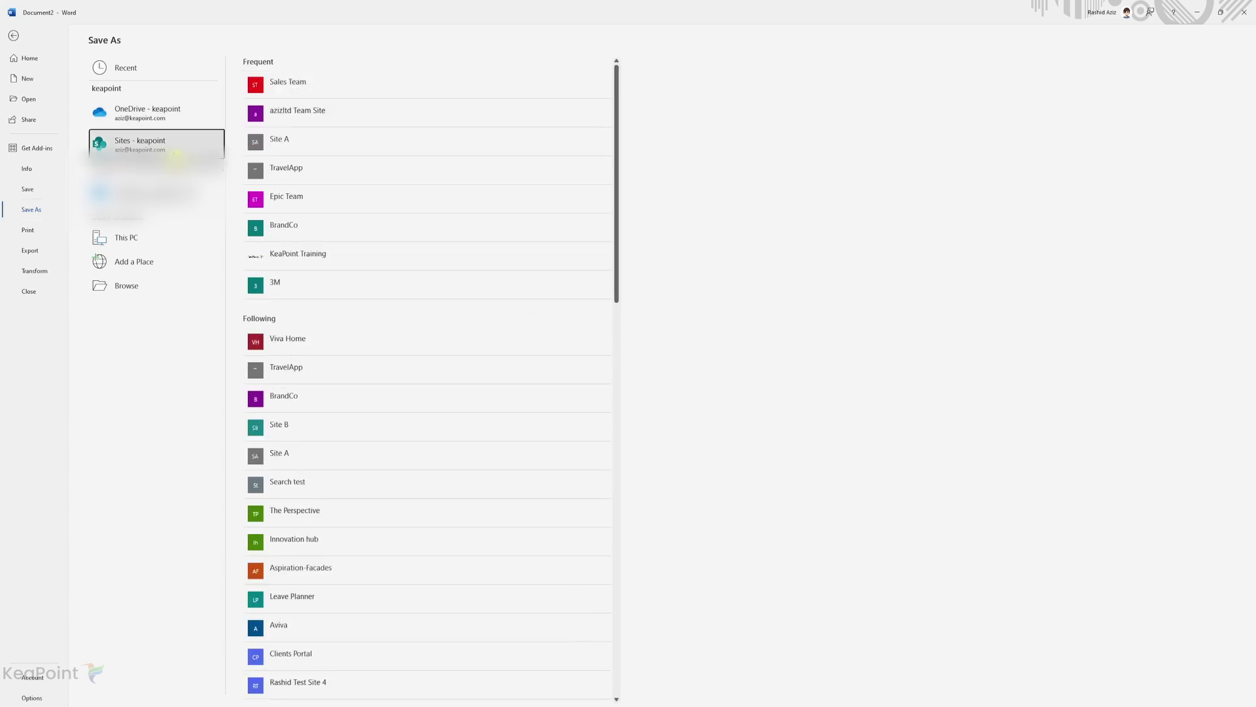
{"action": "left_click", "coordinate": [297, 82]}
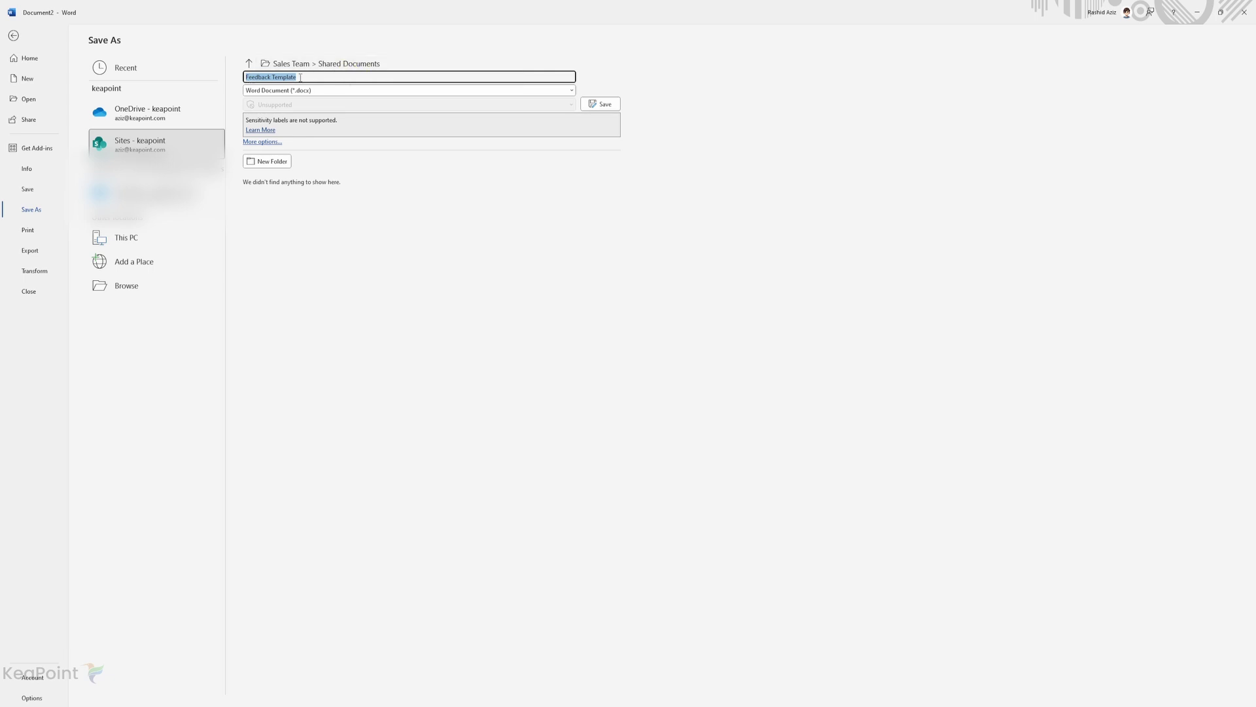
{"action": "left_click", "coordinate": [603, 106]}
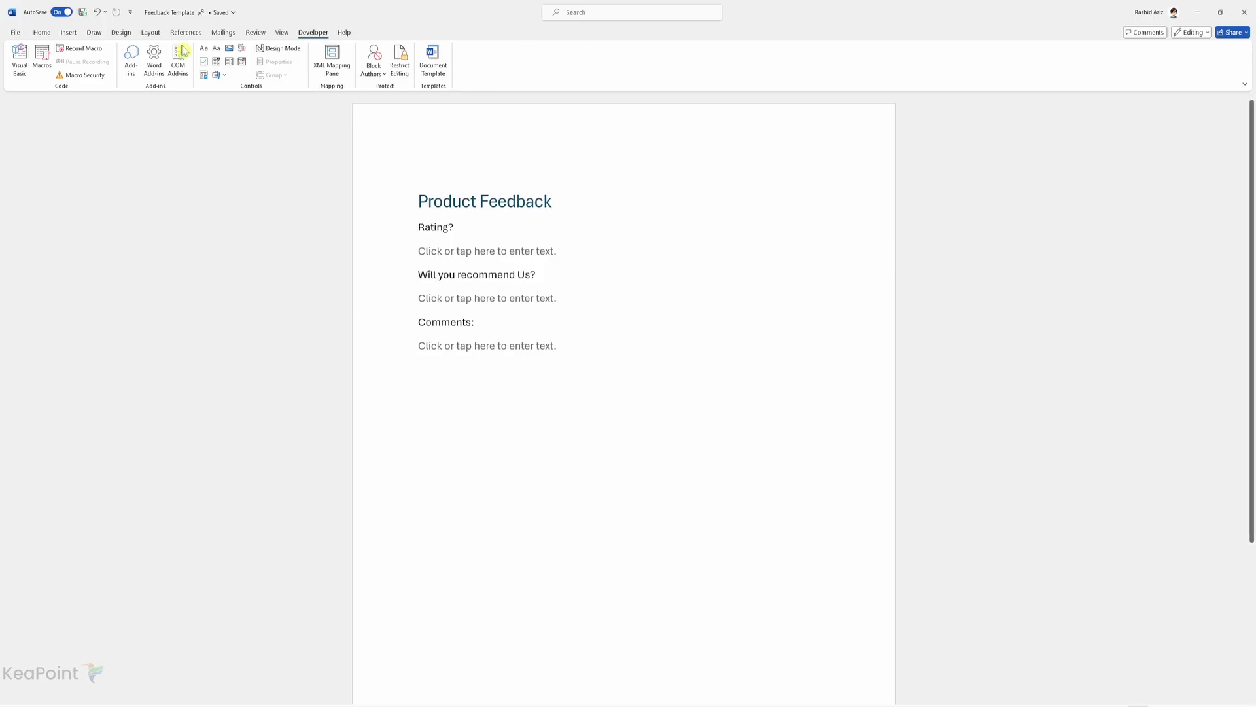
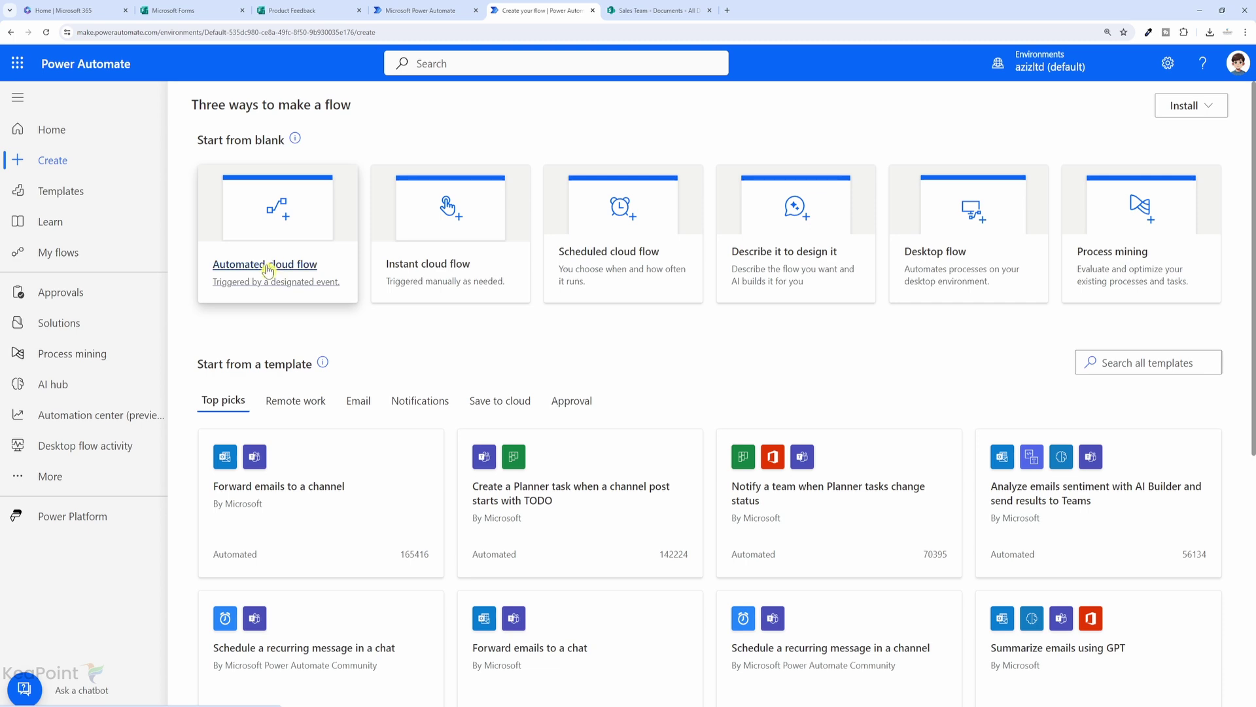
Start a new automated cloud flow from the Create page.
{"action": "left_click", "coordinate": [268, 270]}
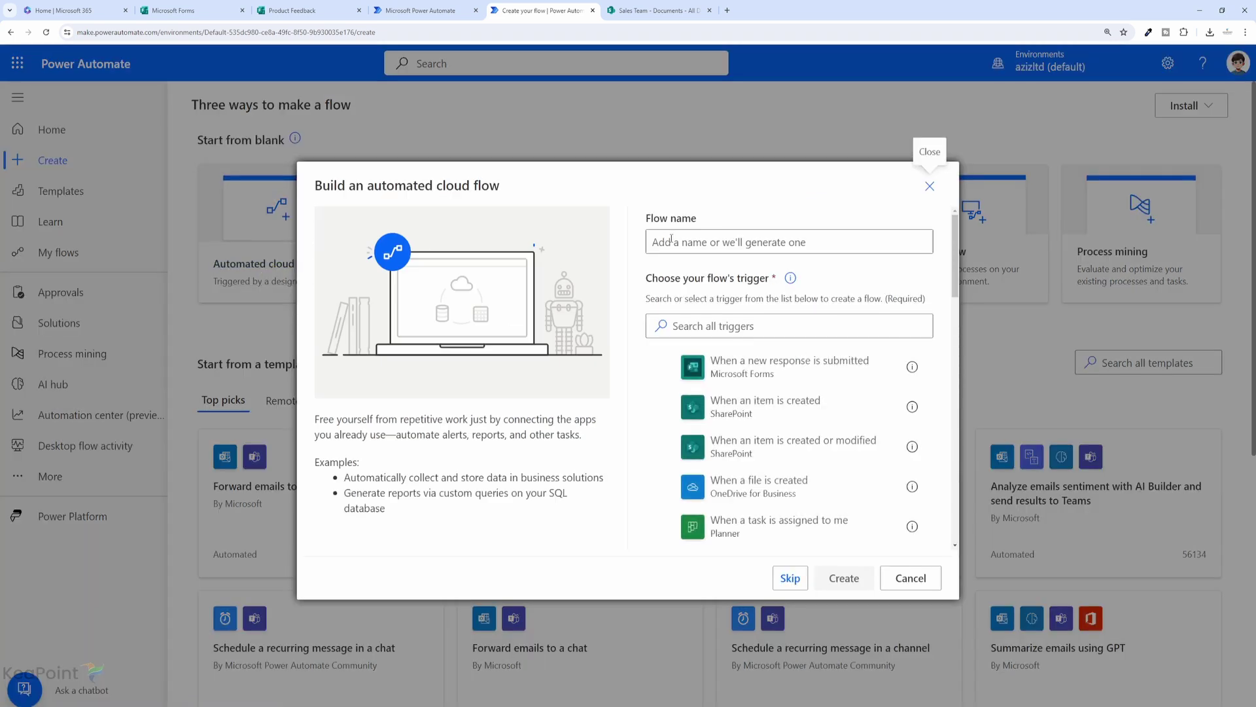
Create a flow named Product Feedback with the Forms 'When a new response is submitted' trigger.
{"action": "left_click", "coordinate": [672, 240]}
{"action": "type", "text": "Product Feedback"}
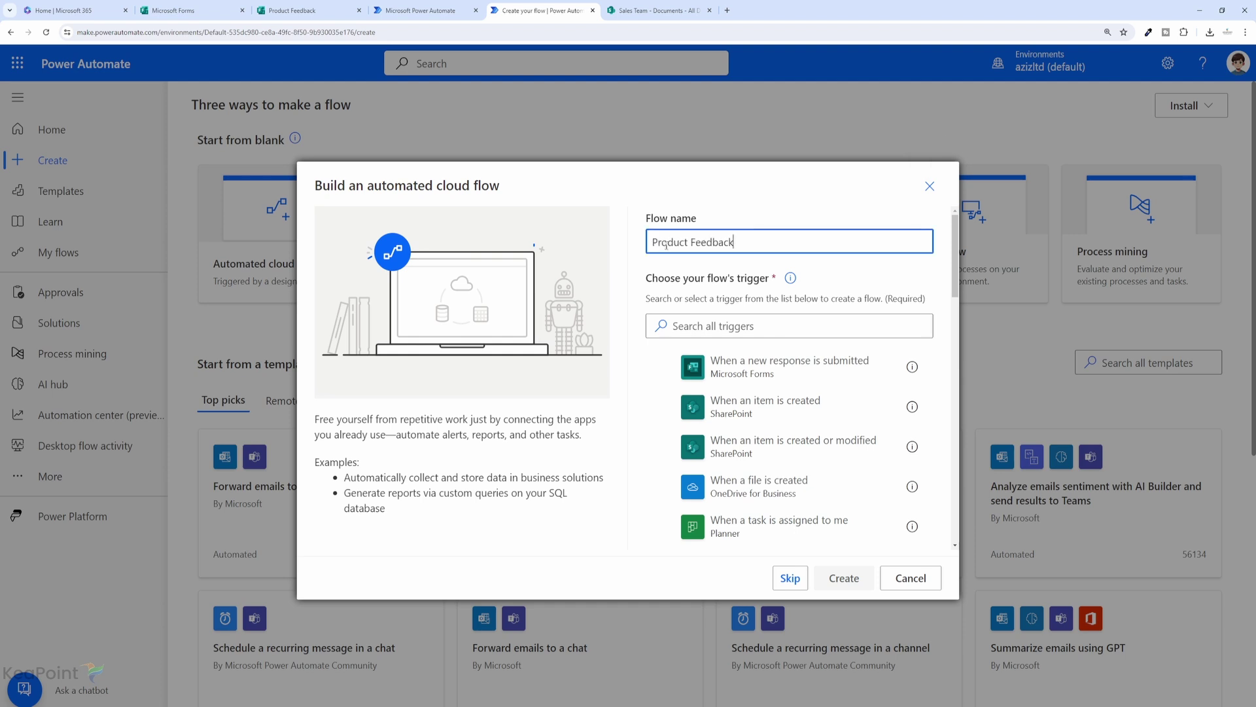
{"action": "left_click", "coordinate": [663, 374]}
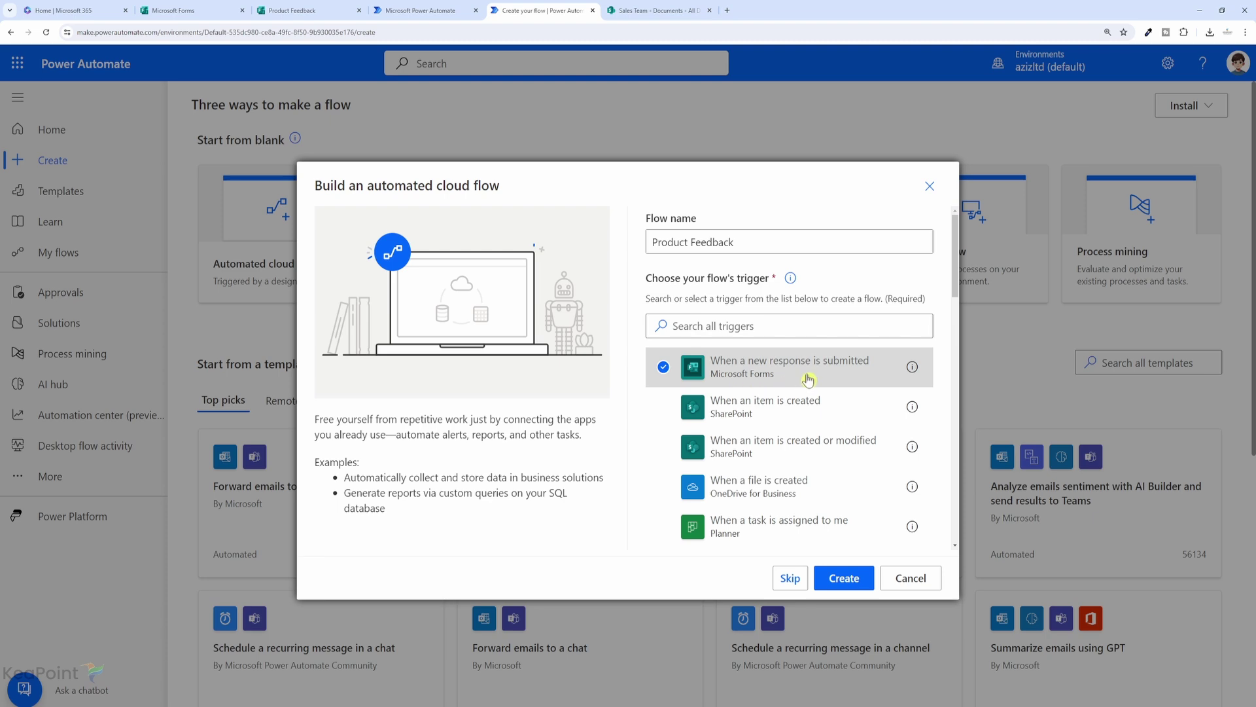
{"action": "left_click", "coordinate": [844, 589]}
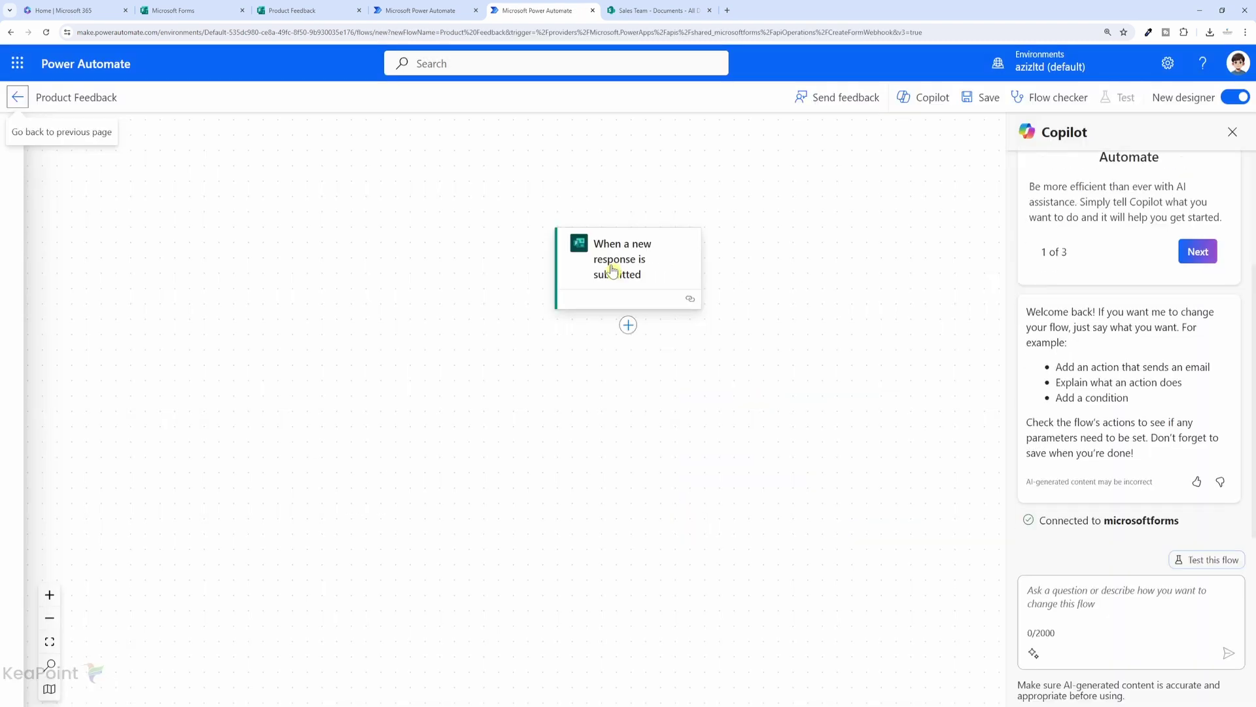
Set the trigger's Form Id to the Product Feedback form.
{"action": "left_click", "coordinate": [613, 271]}
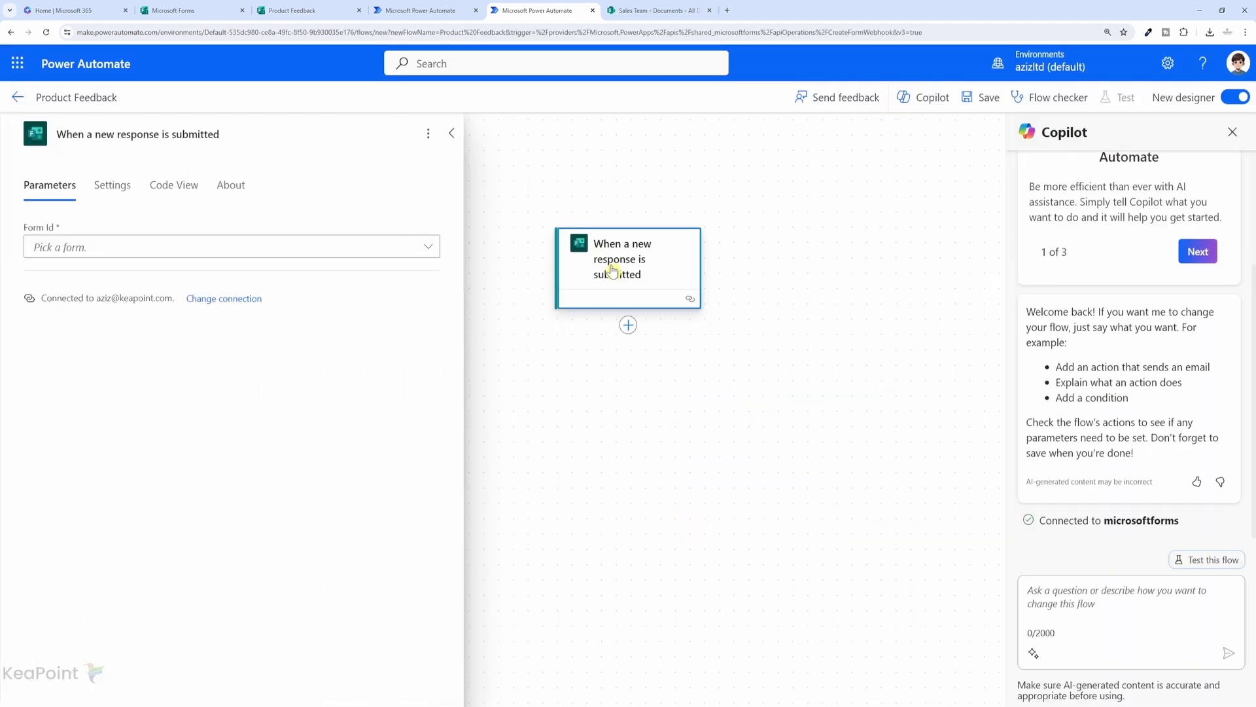
{"action": "left_click", "coordinate": [155, 251]}
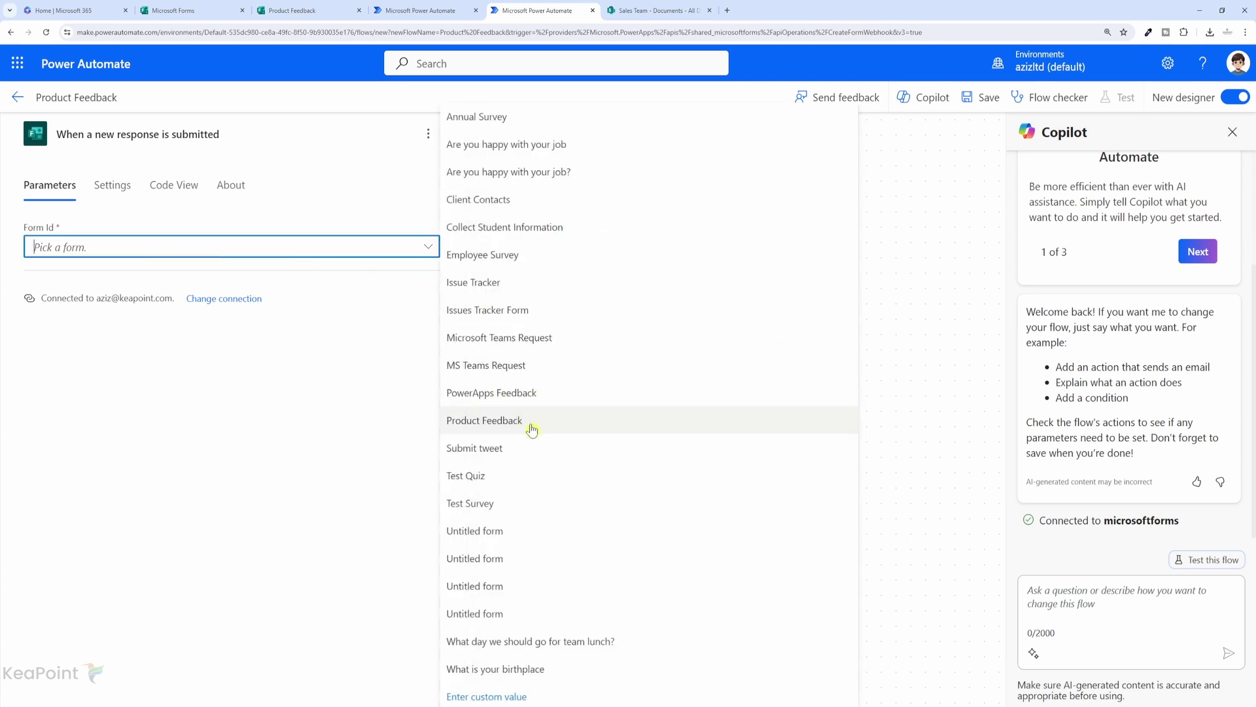
{"action": "left_click", "coordinate": [484, 420]}
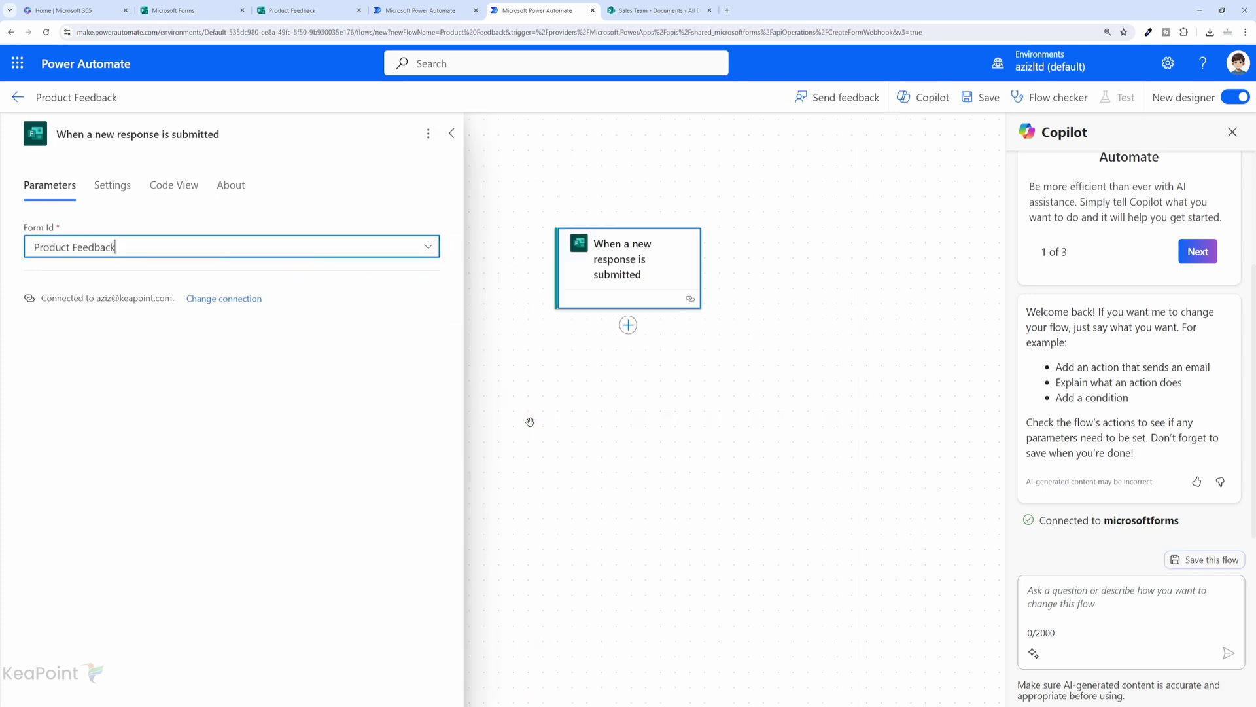
Add a Get response details action after the trigger, set to the Product Feedback form.
{"action": "left_click", "coordinate": [628, 326]}
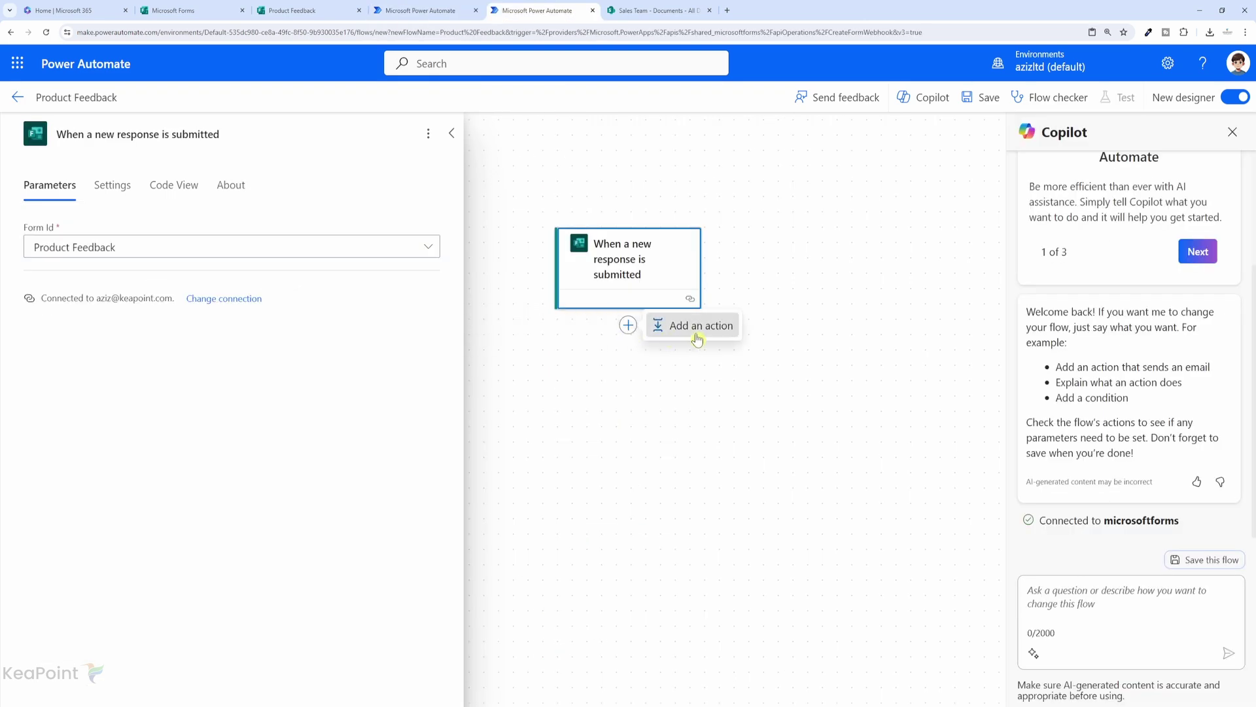
{"action": "left_click", "coordinate": [695, 328]}
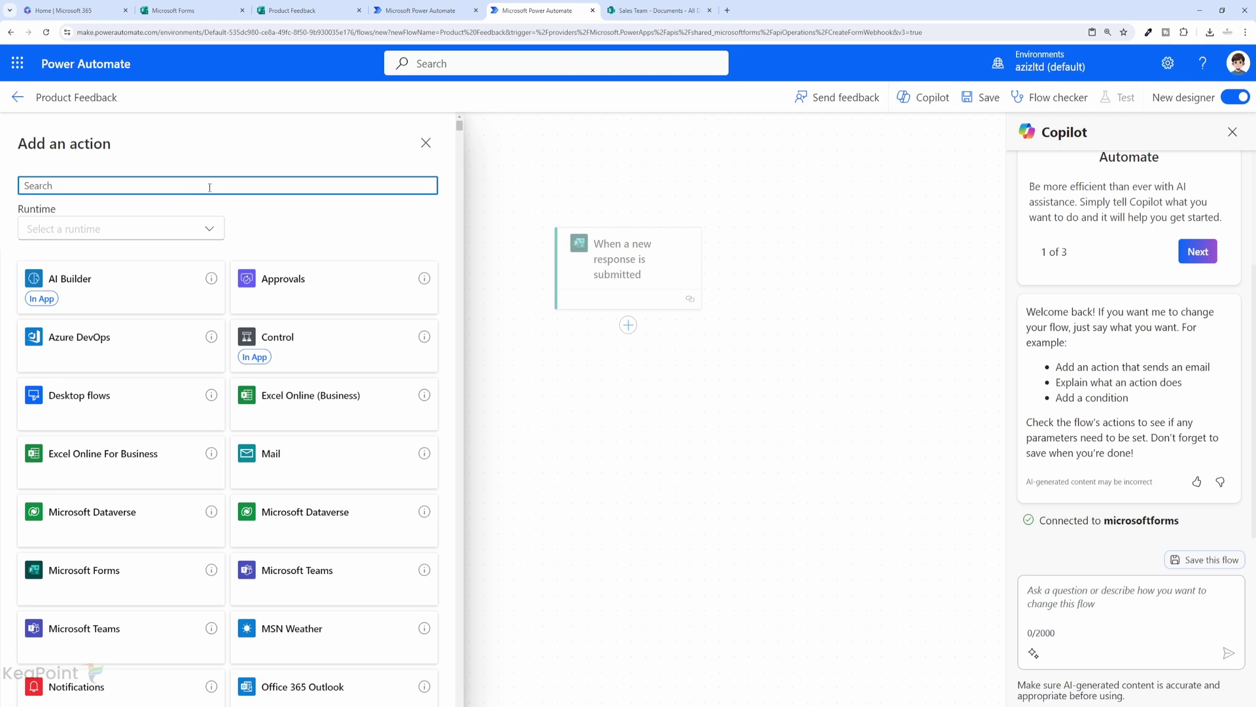
{"action": "type", "text": "form res"}
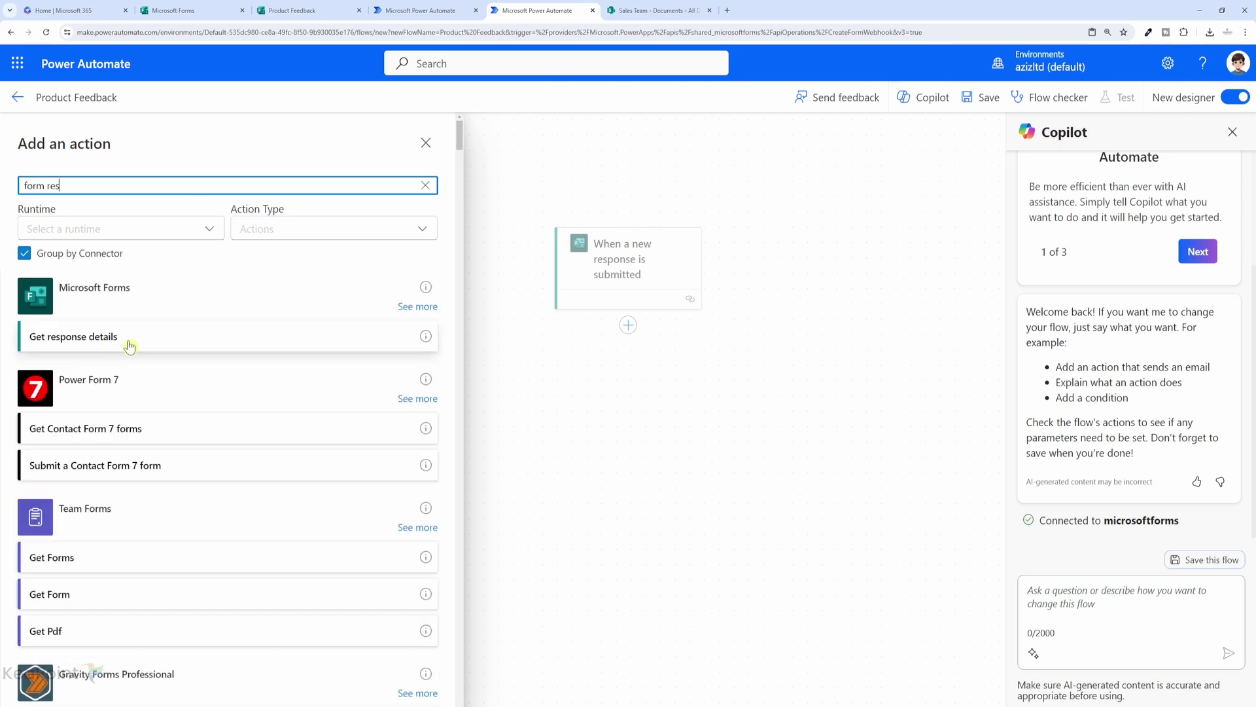
{"action": "left_click", "coordinate": [130, 347]}
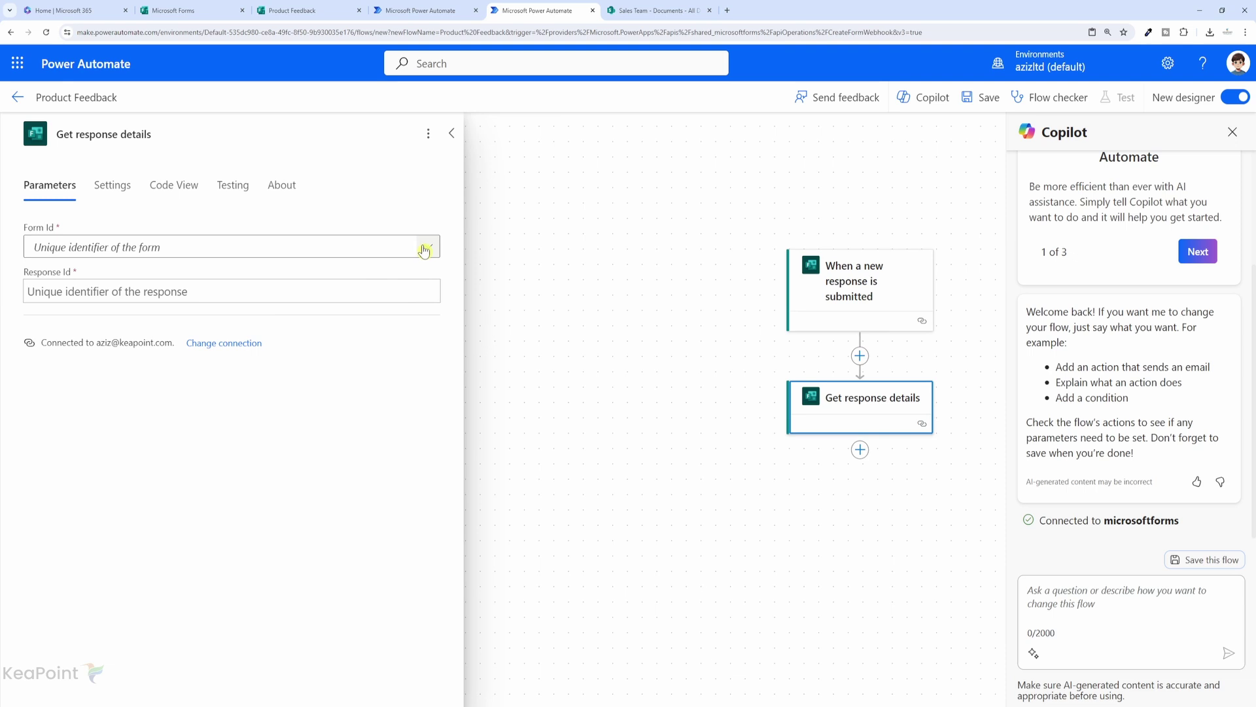
{"action": "left_click", "coordinate": [427, 249]}
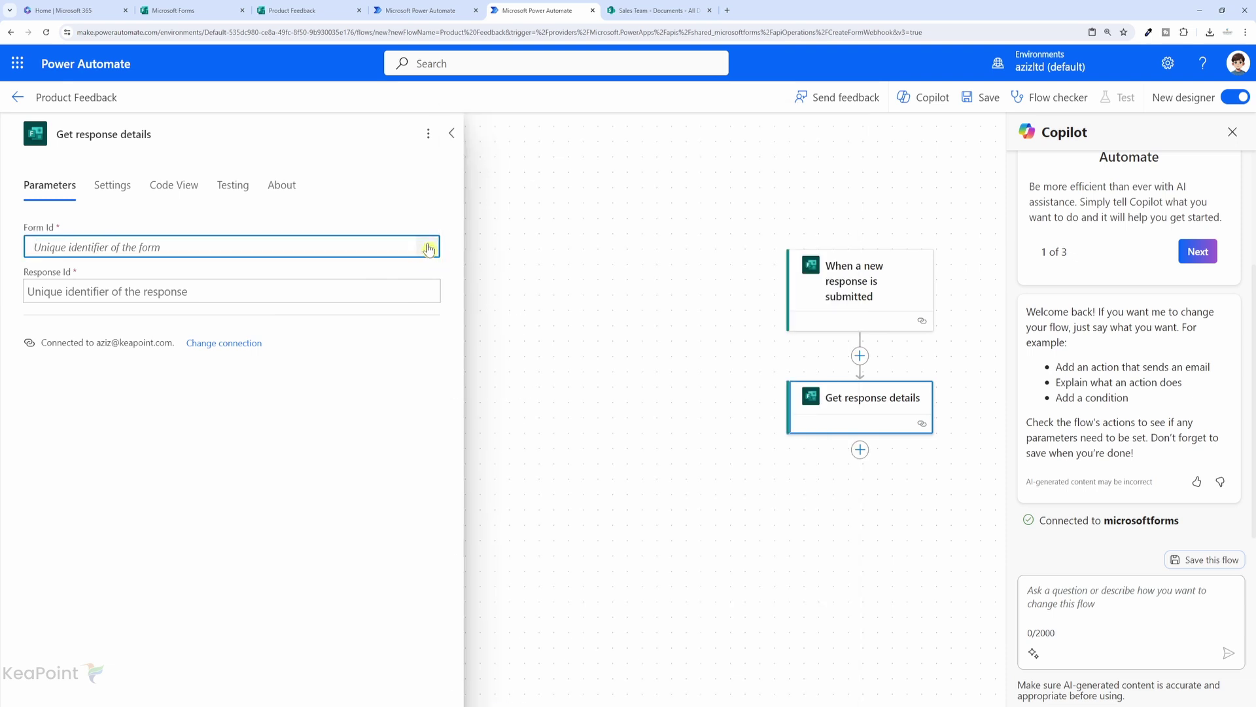
{"action": "left_click", "coordinate": [428, 249]}
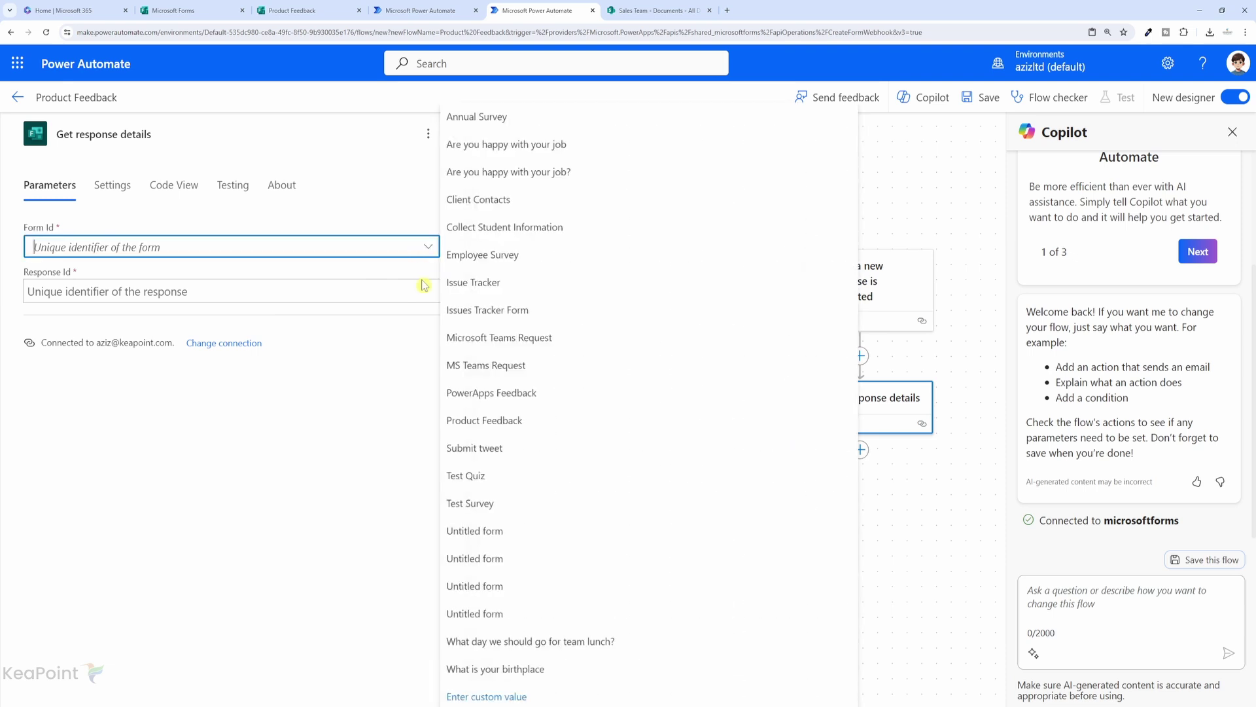
{"action": "left_click", "coordinate": [509, 428]}
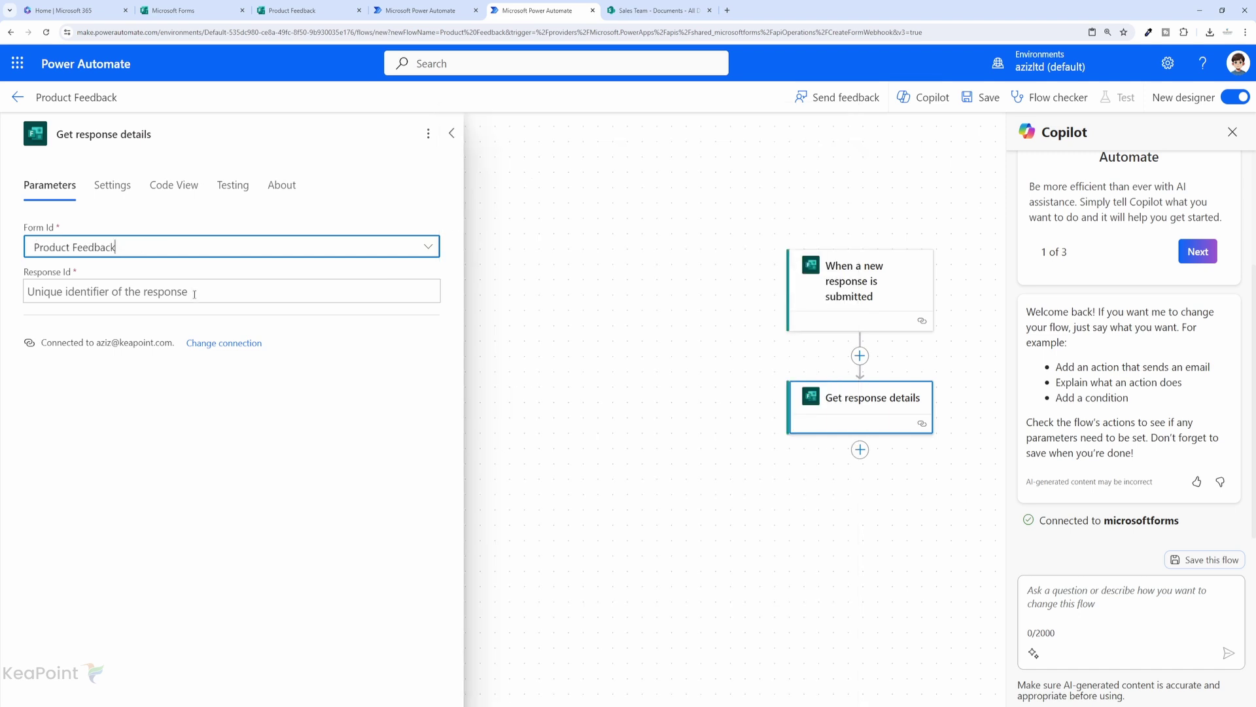
Fill its Response Id with the trigger's Response Id and dismiss Copilot.
{"action": "left_click", "coordinate": [196, 294]}
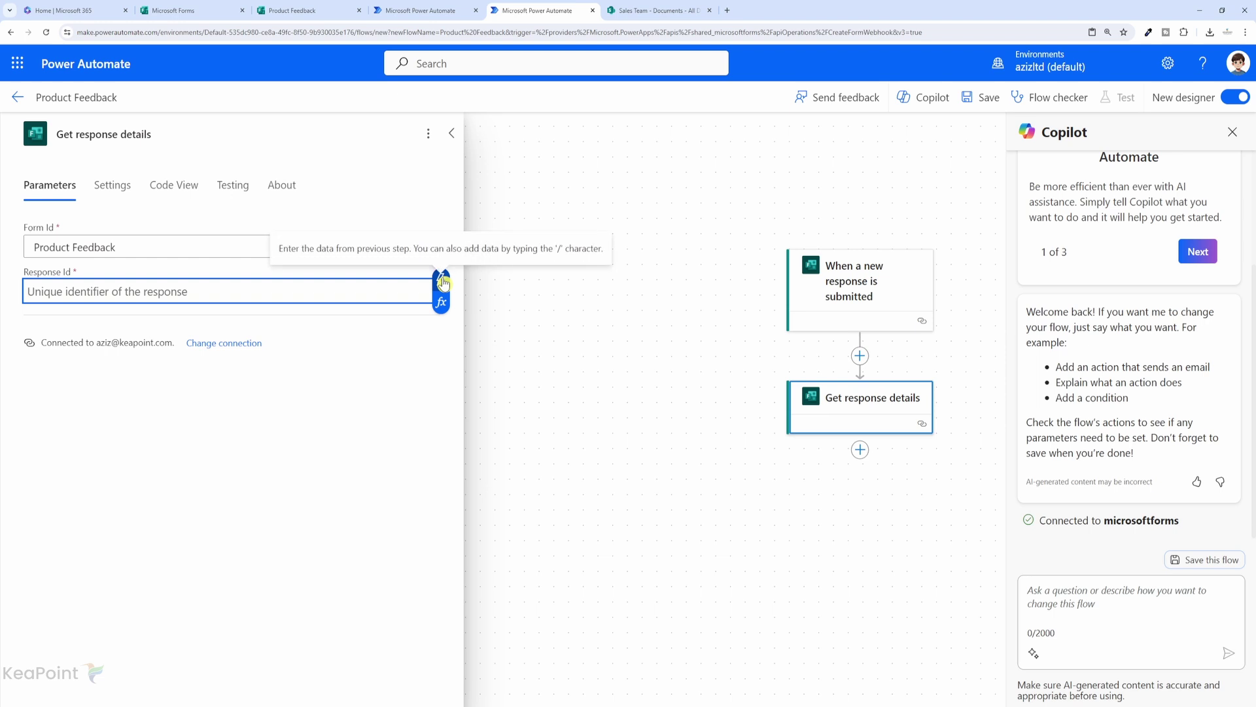
{"action": "left_click", "coordinate": [442, 283]}
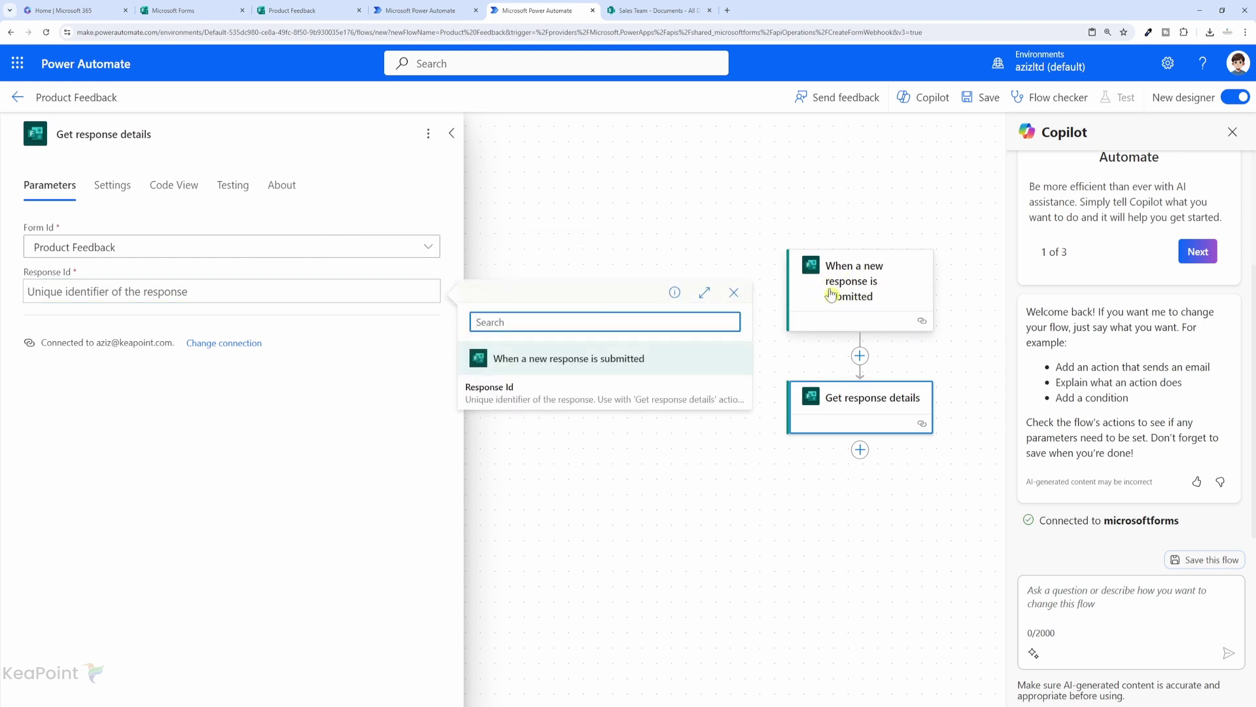
{"action": "left_click", "coordinate": [505, 393]}
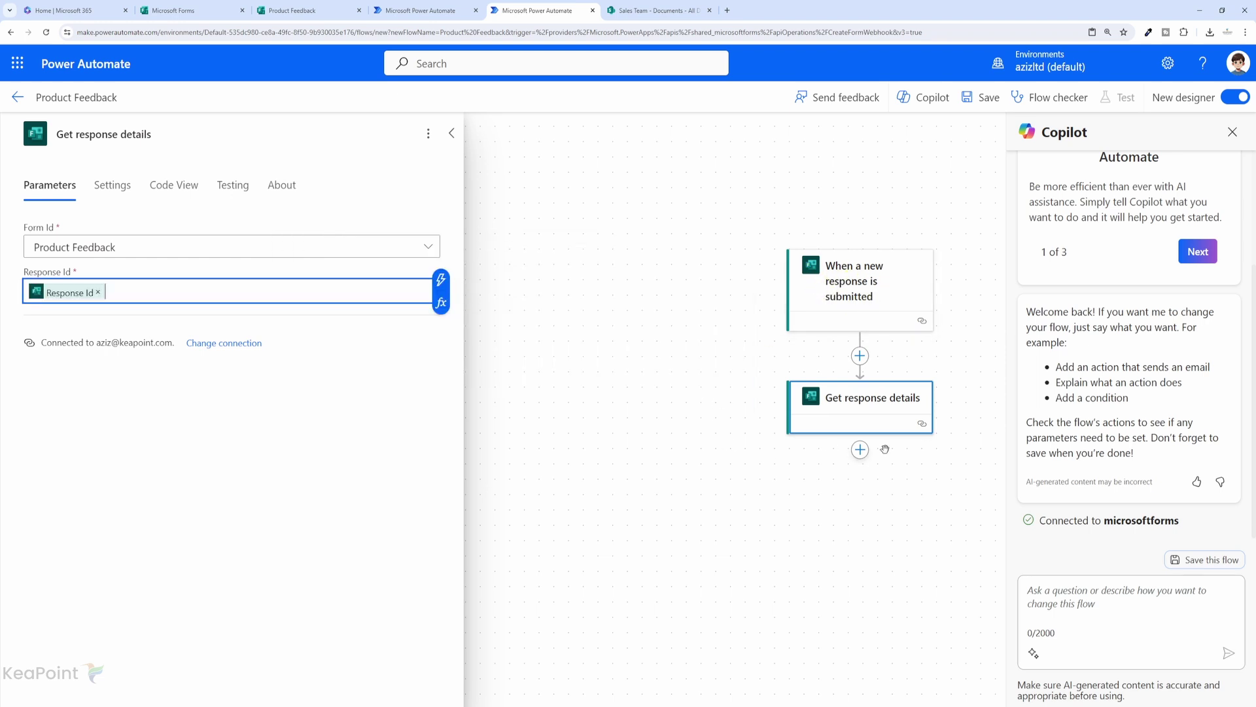
{"action": "left_click", "coordinate": [1231, 136]}
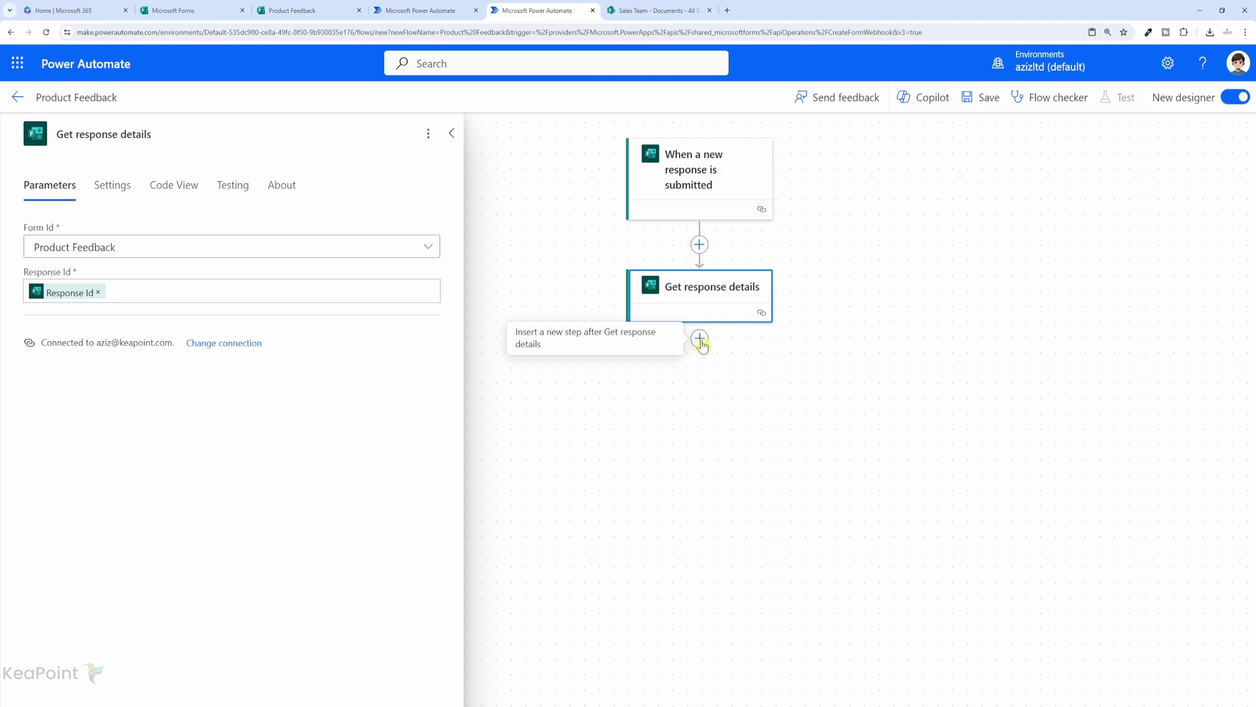
Search 'populate ms word' and add Word Online (Business) Populate a Microsoft Word template.
{"action": "left_click", "coordinate": [700, 339]}
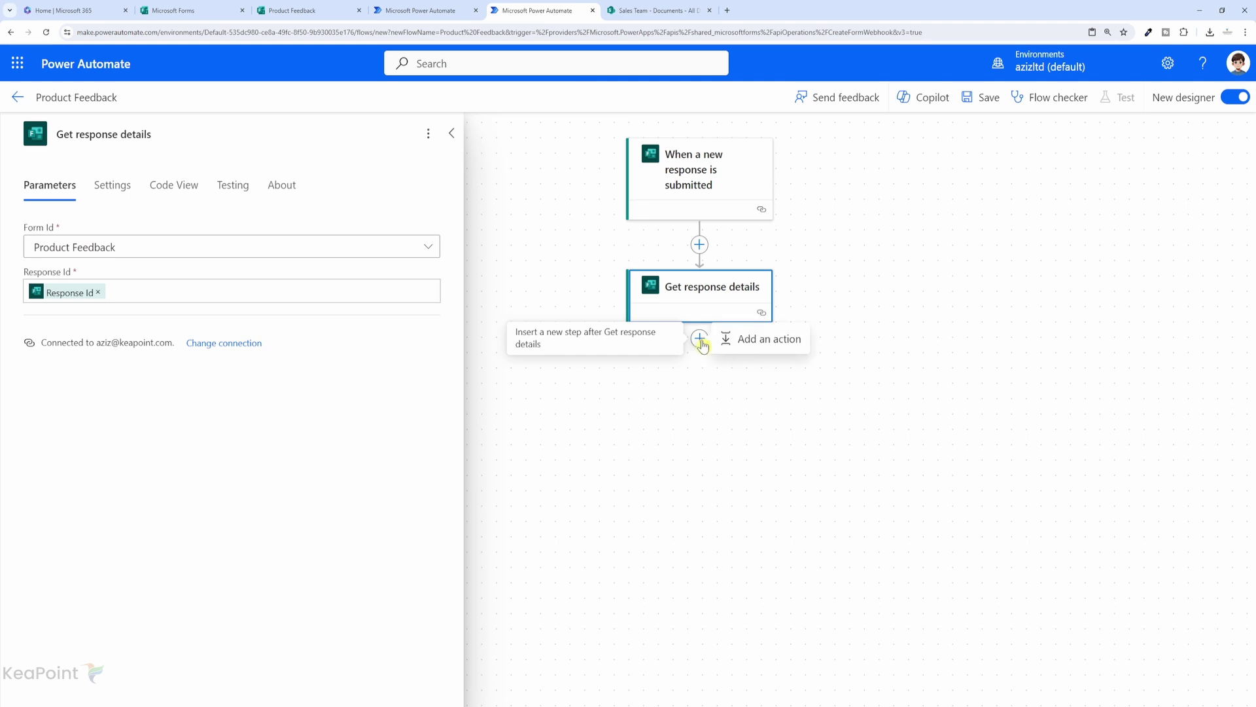
{"action": "left_click", "coordinate": [765, 340]}
{"action": "type", "text": "populate ms word"}
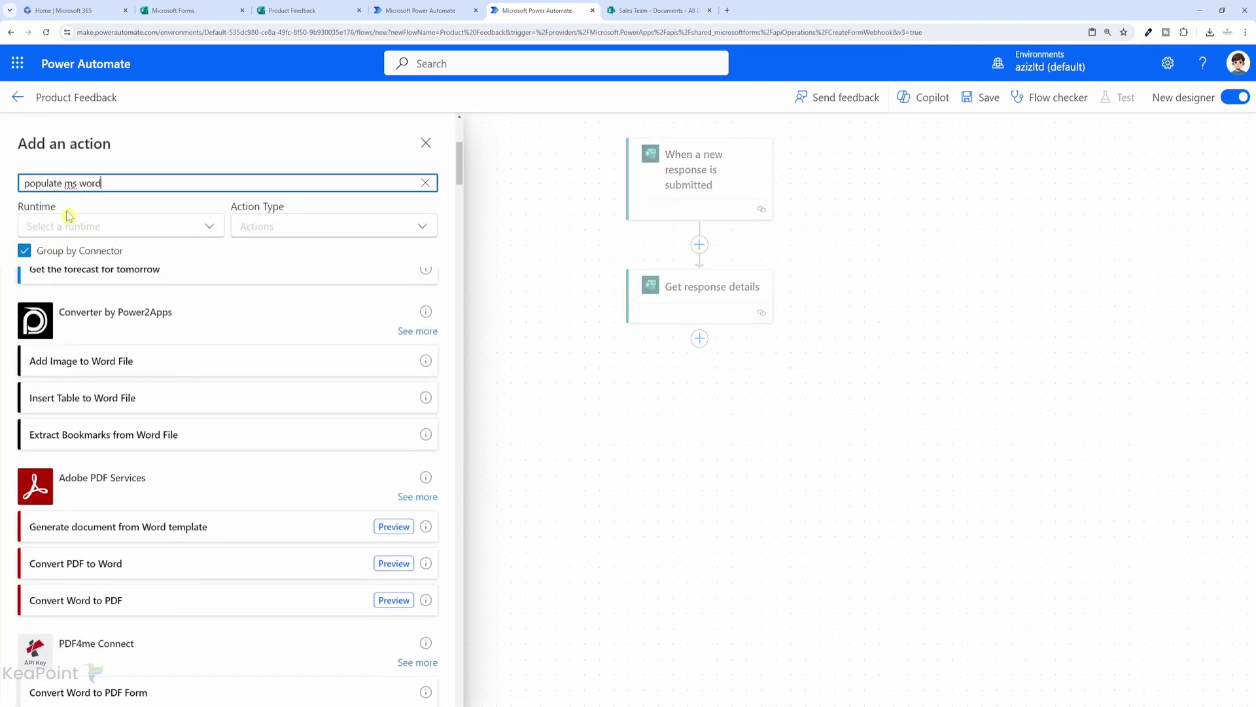
{"action": "scroll", "coordinate": [104, 359], "scroll_direction": "down", "scroll_amount": 5}
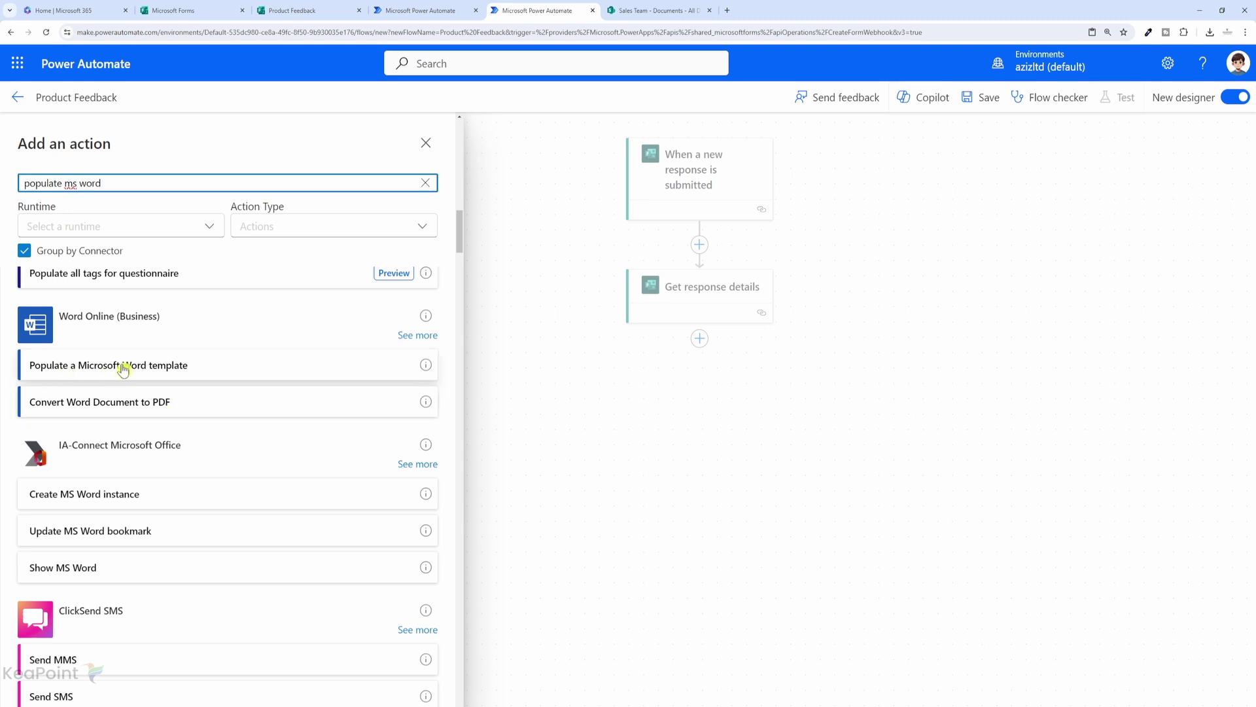
{"action": "left_click", "coordinate": [123, 370]}
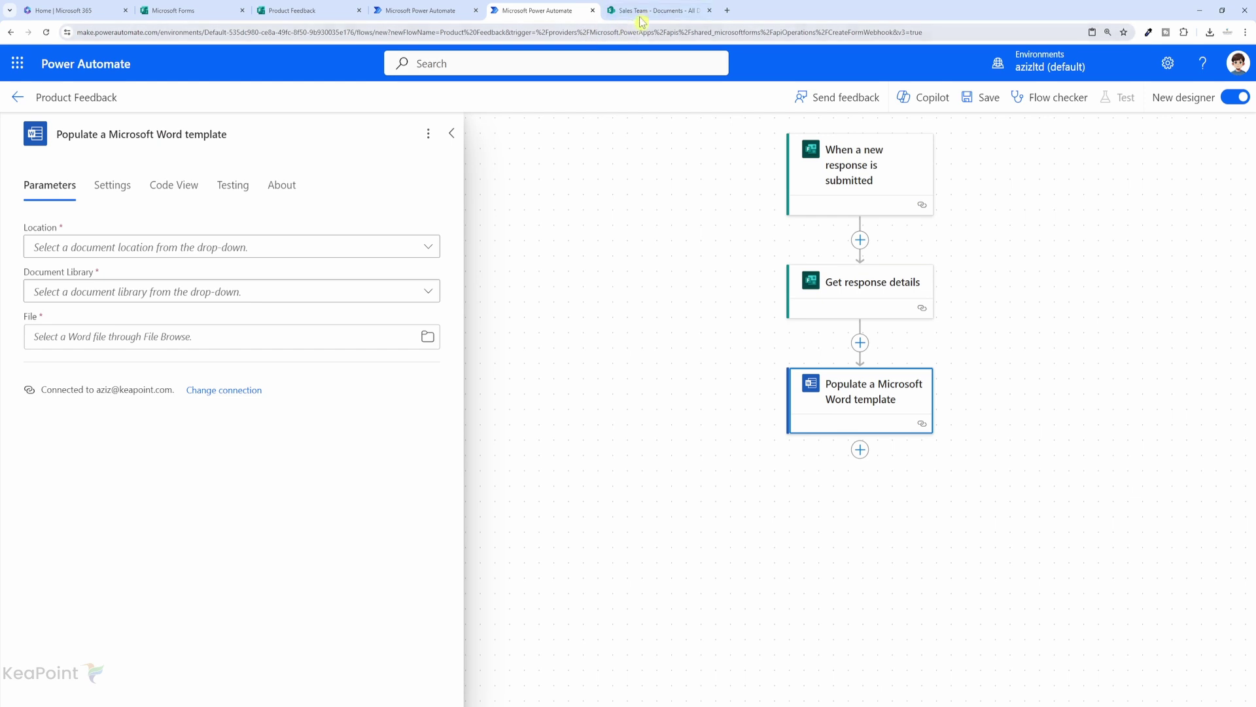
Set the template step to Group - Sales Team, the Documents library and Feedback Template.docx.
{"action": "left_click", "coordinate": [426, 251]}
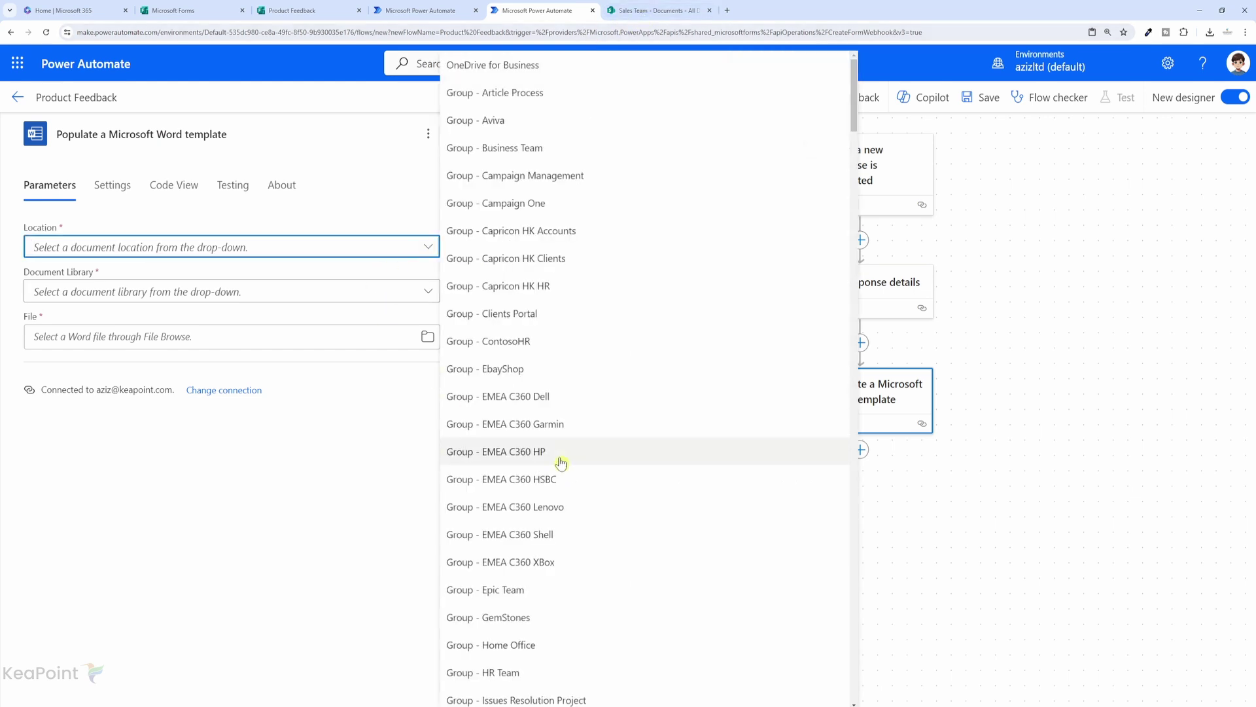
{"action": "scroll", "coordinate": [554, 458], "scroll_direction": "down", "scroll_amount": 10}
{"action": "scroll", "coordinate": [560, 453], "scroll_direction": "down", "scroll_amount": 1}
{"action": "left_click", "coordinate": [528, 542]}
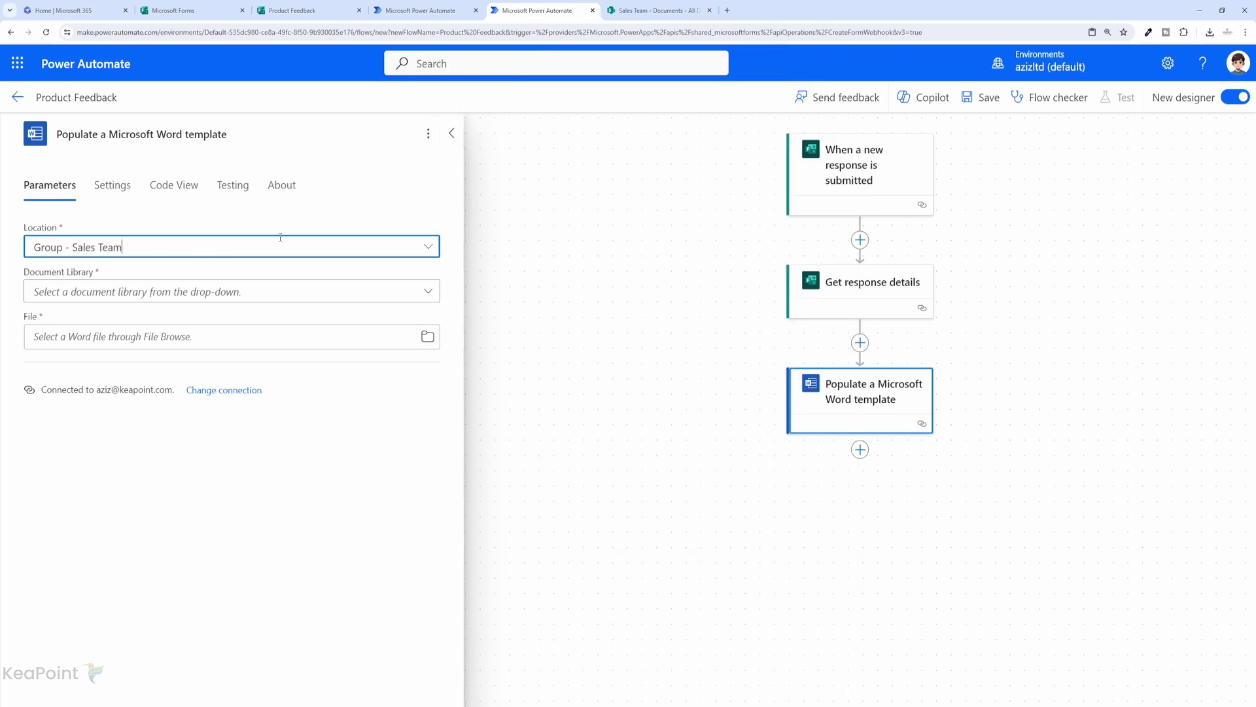
{"action": "left_click", "coordinate": [394, 295]}
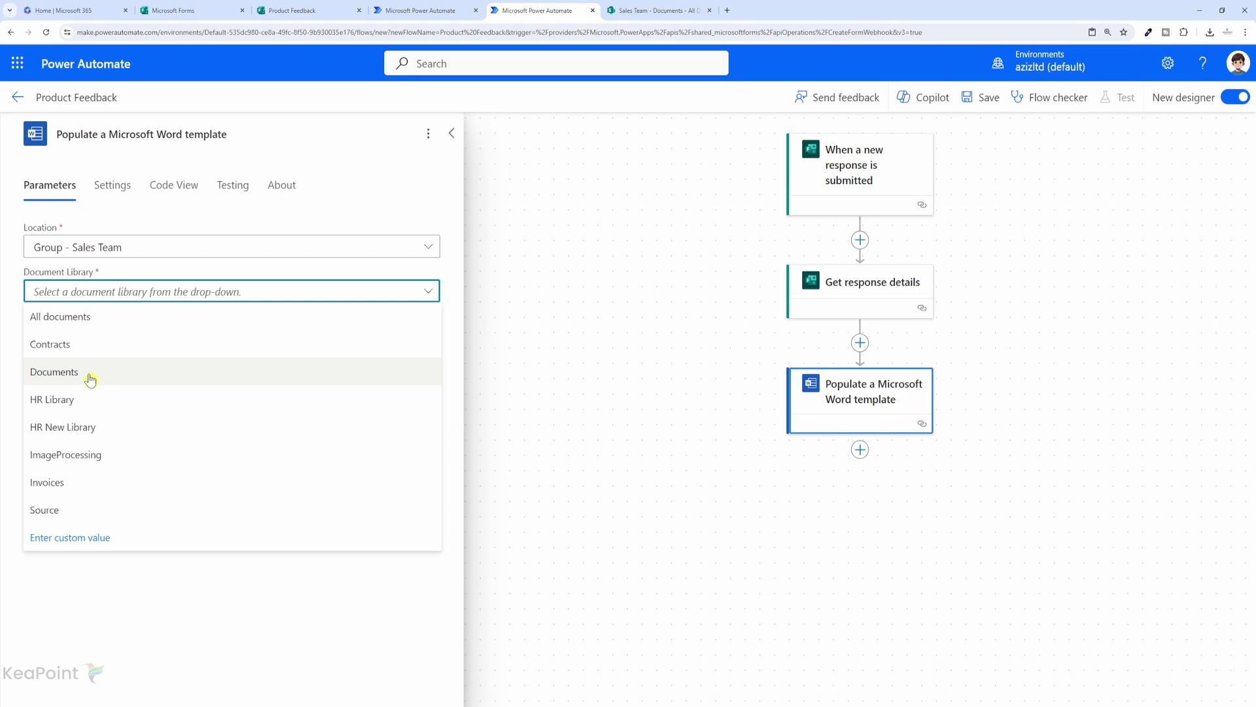
{"action": "left_click", "coordinate": [85, 372]}
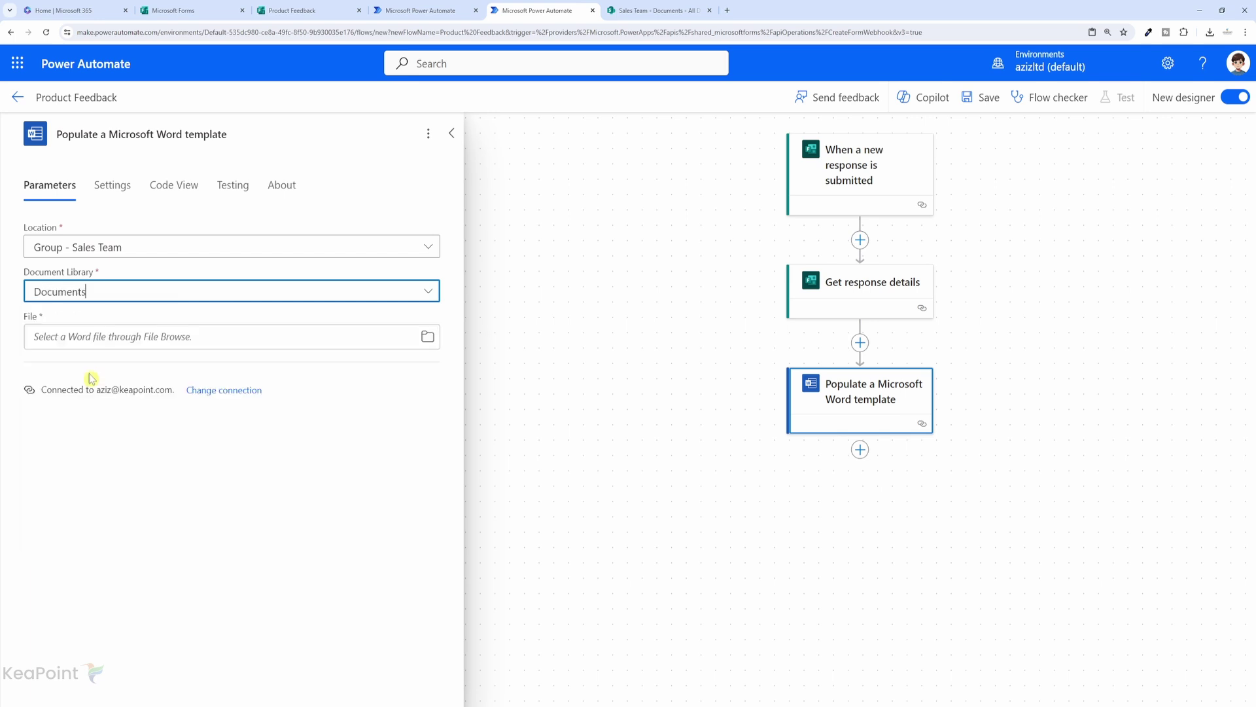
{"action": "left_click", "coordinate": [428, 342]}
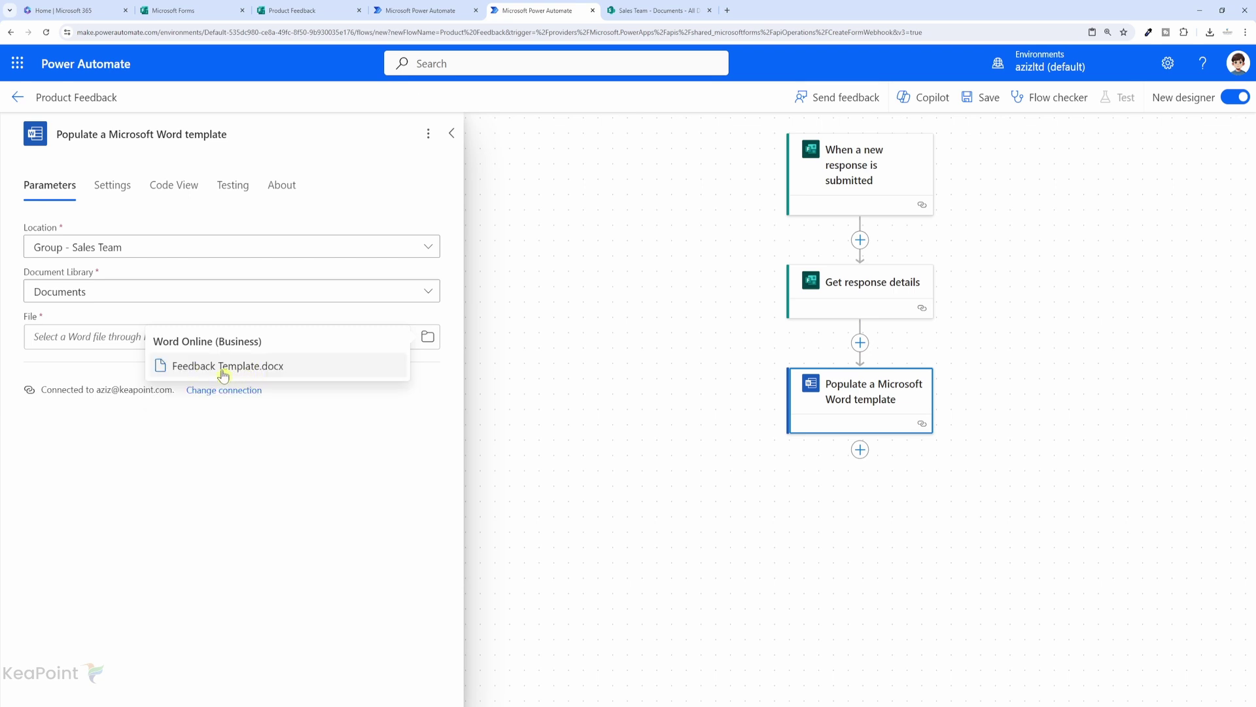
{"action": "left_click", "coordinate": [249, 370]}
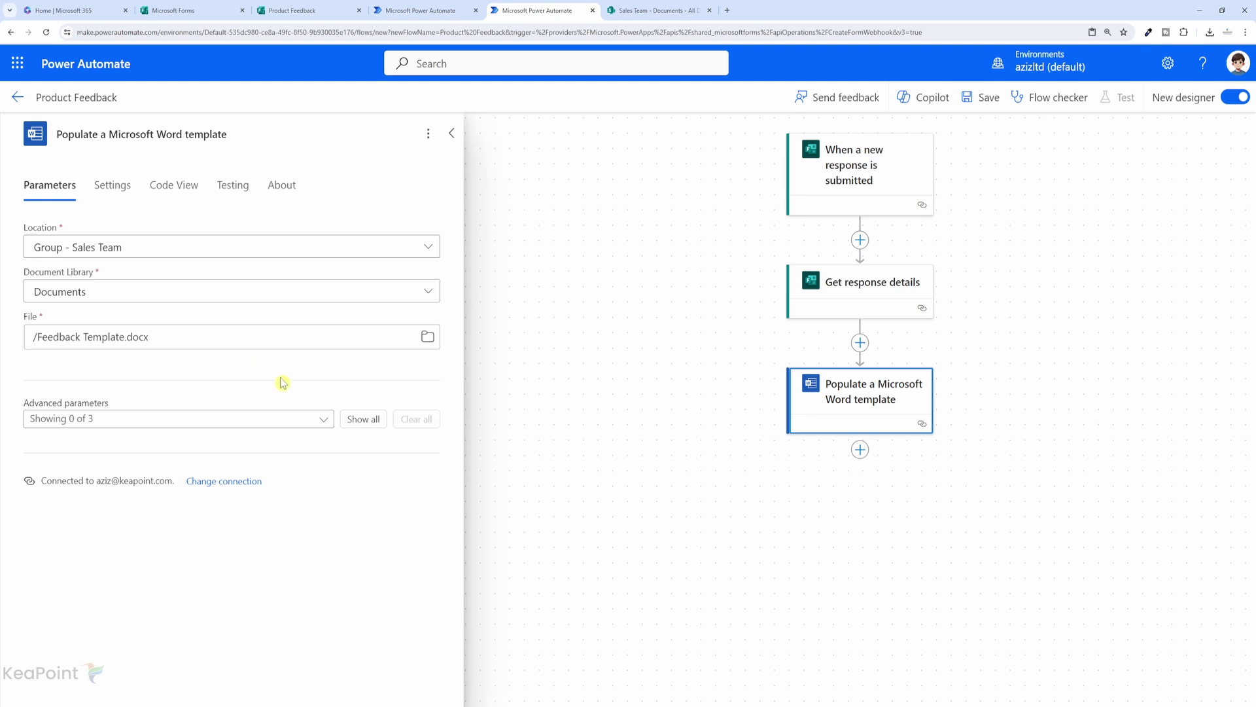
Map the comments, product rating and recommendation answers into Comments, Rating and Recommend.
{"action": "left_click", "coordinate": [363, 427]}
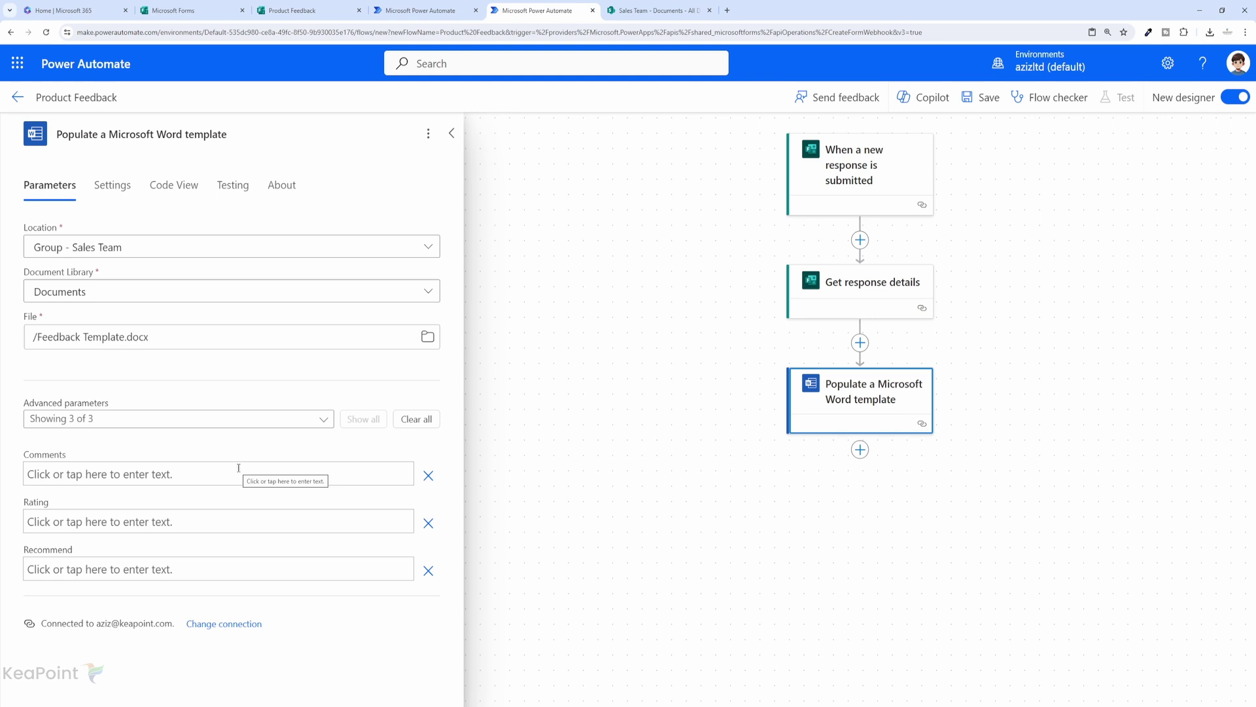
{"action": "left_click", "coordinate": [113, 473]}
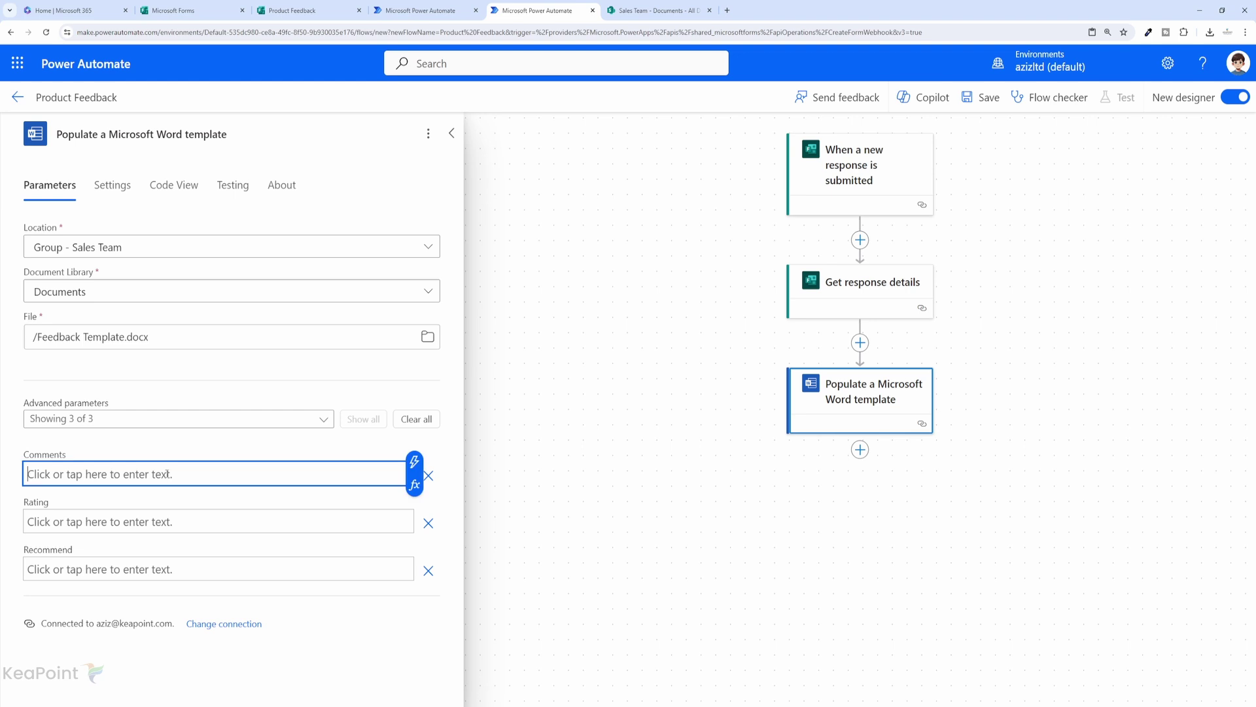
{"action": "left_click", "coordinate": [416, 466]}
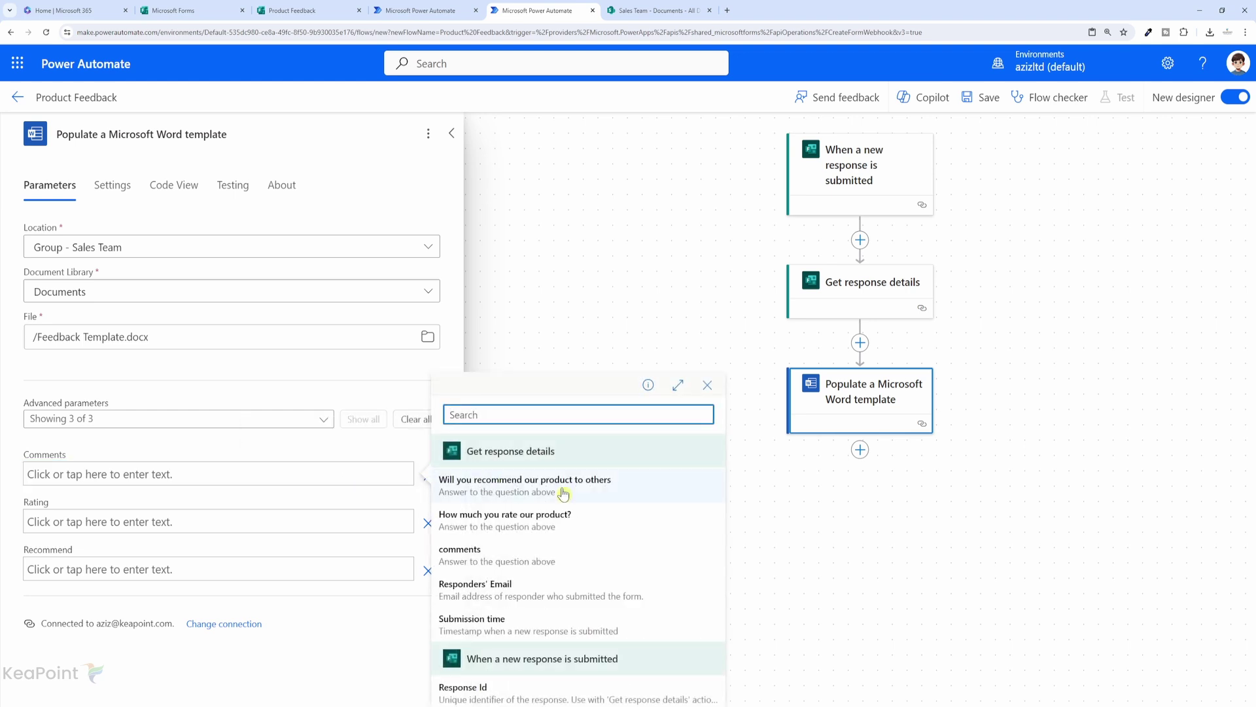
{"action": "left_click", "coordinate": [482, 556]}
{"action": "left_click", "coordinate": [359, 520]}
{"action": "left_click", "coordinate": [417, 512]}
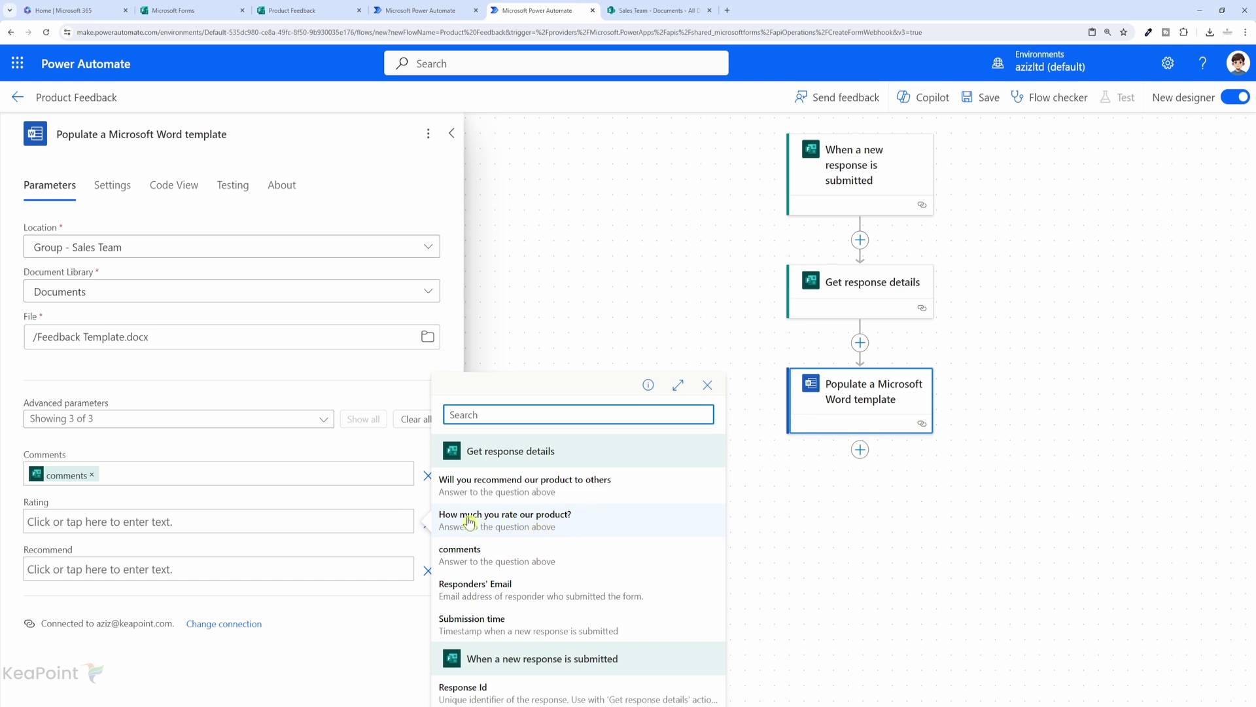
{"action": "left_click", "coordinate": [583, 524]}
{"action": "left_click", "coordinate": [382, 567]}
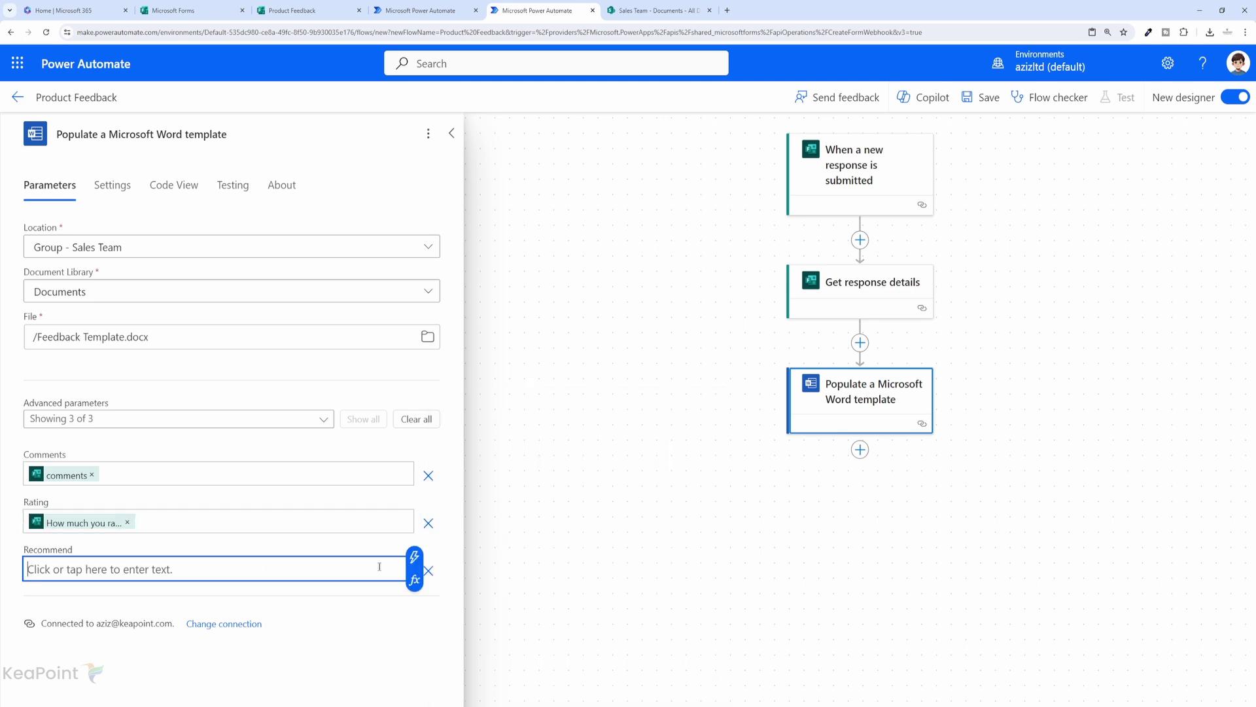
{"action": "left_click", "coordinate": [415, 560]}
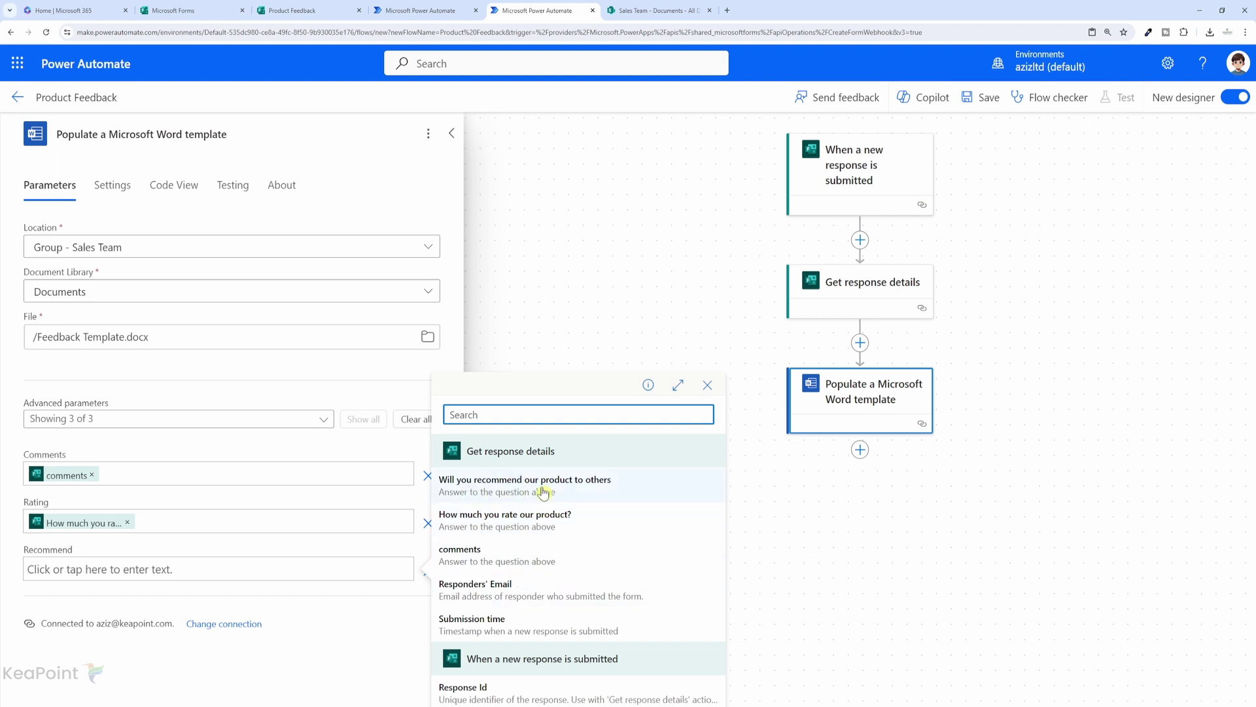
{"action": "left_click", "coordinate": [588, 484]}
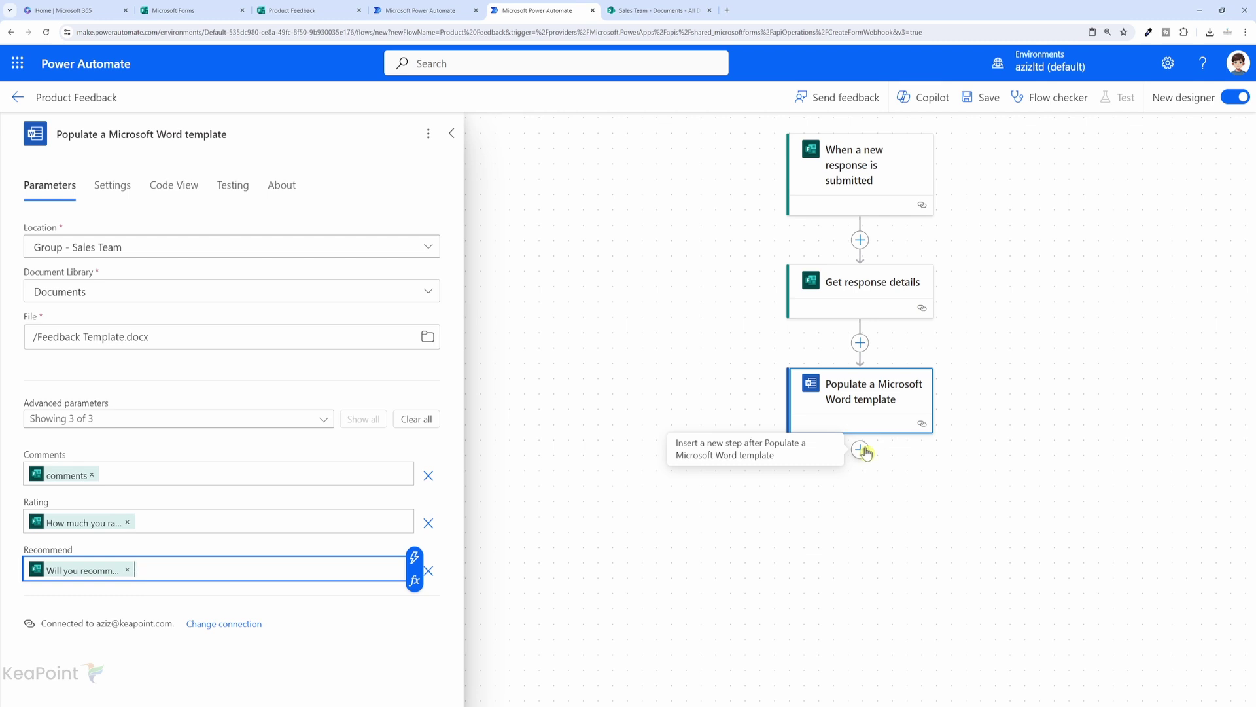
Add a SharePoint Create file step targeting the Sales Team site's /Shared Documents folder.
{"action": "left_click", "coordinate": [860, 452]}
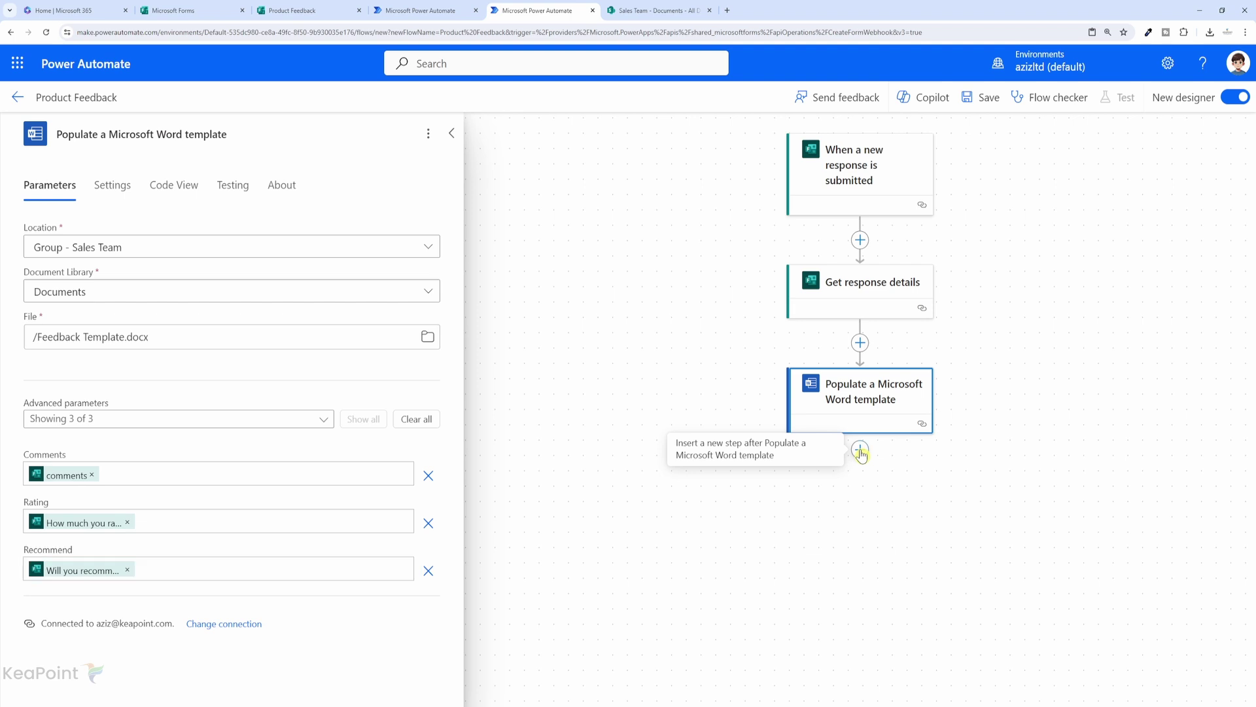
{"action": "left_click", "coordinate": [860, 453]}
{"action": "left_click", "coordinate": [893, 451]}
{"action": "type", "text": "create file"}
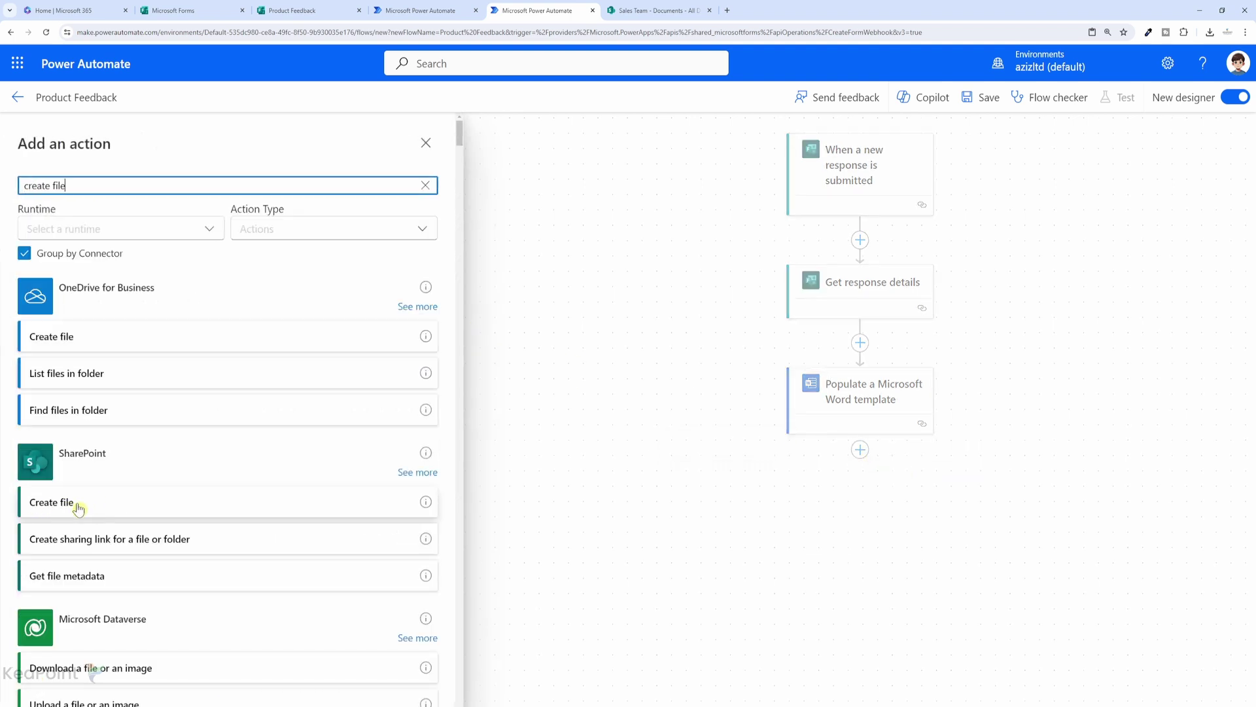
{"action": "left_click", "coordinate": [78, 508]}
{"action": "left_click", "coordinate": [429, 248]}
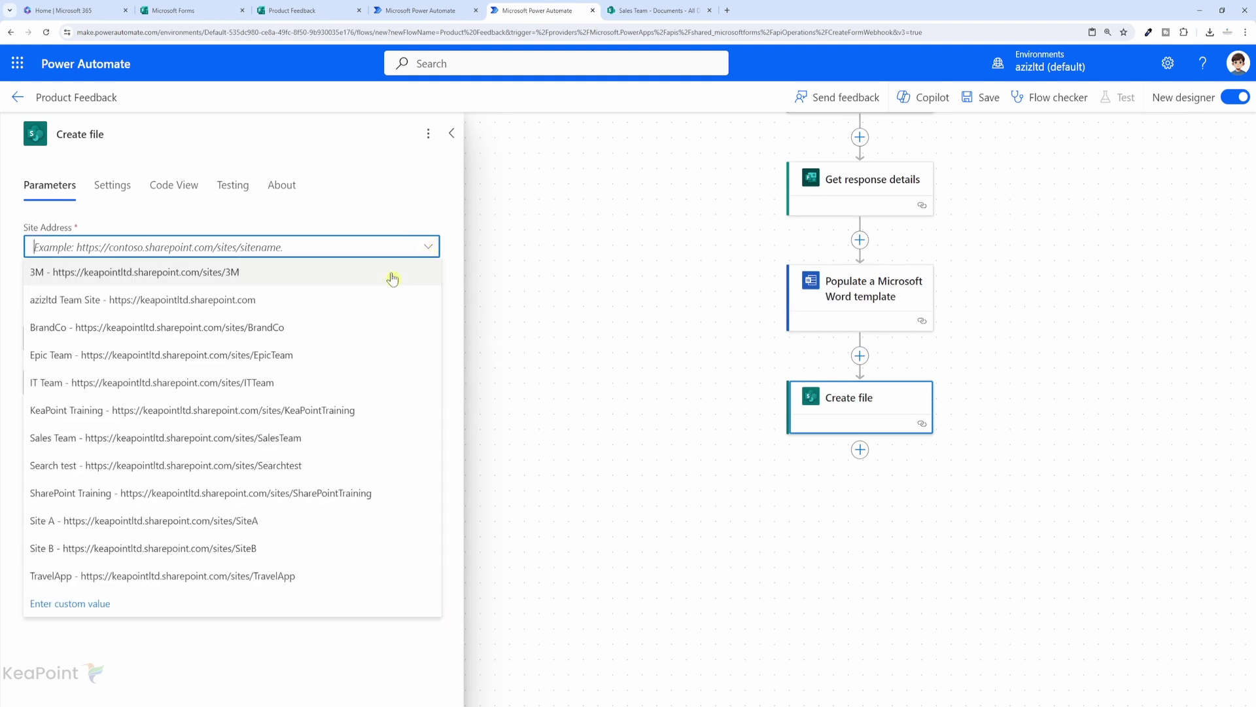
{"action": "left_click", "coordinate": [307, 445]}
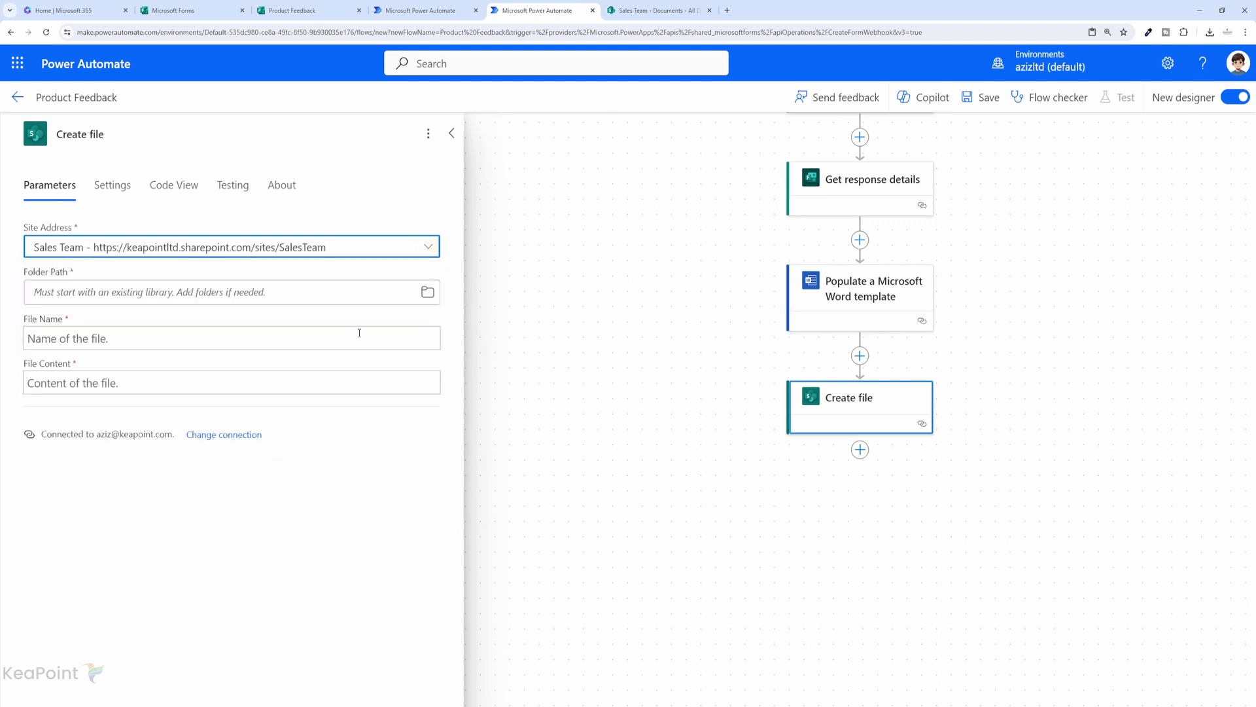
{"action": "left_click", "coordinate": [429, 293]}
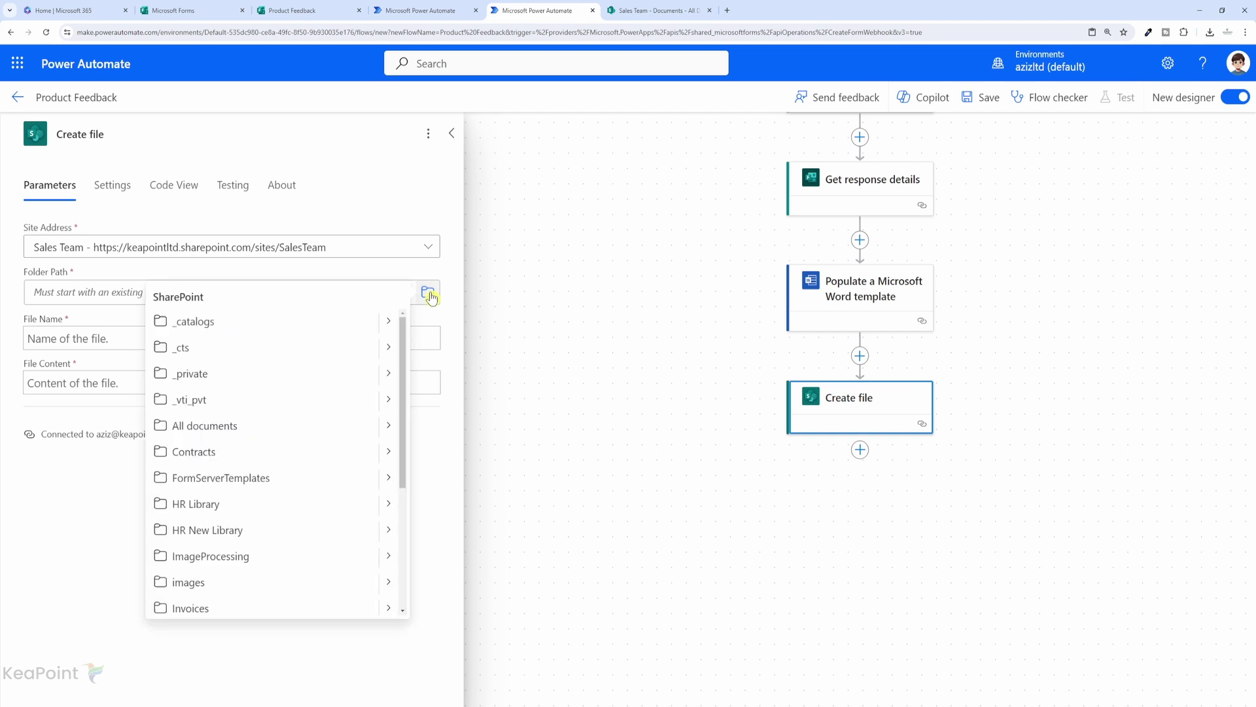
{"action": "scroll", "coordinate": [234, 444], "scroll_direction": "down", "scroll_amount": 3}
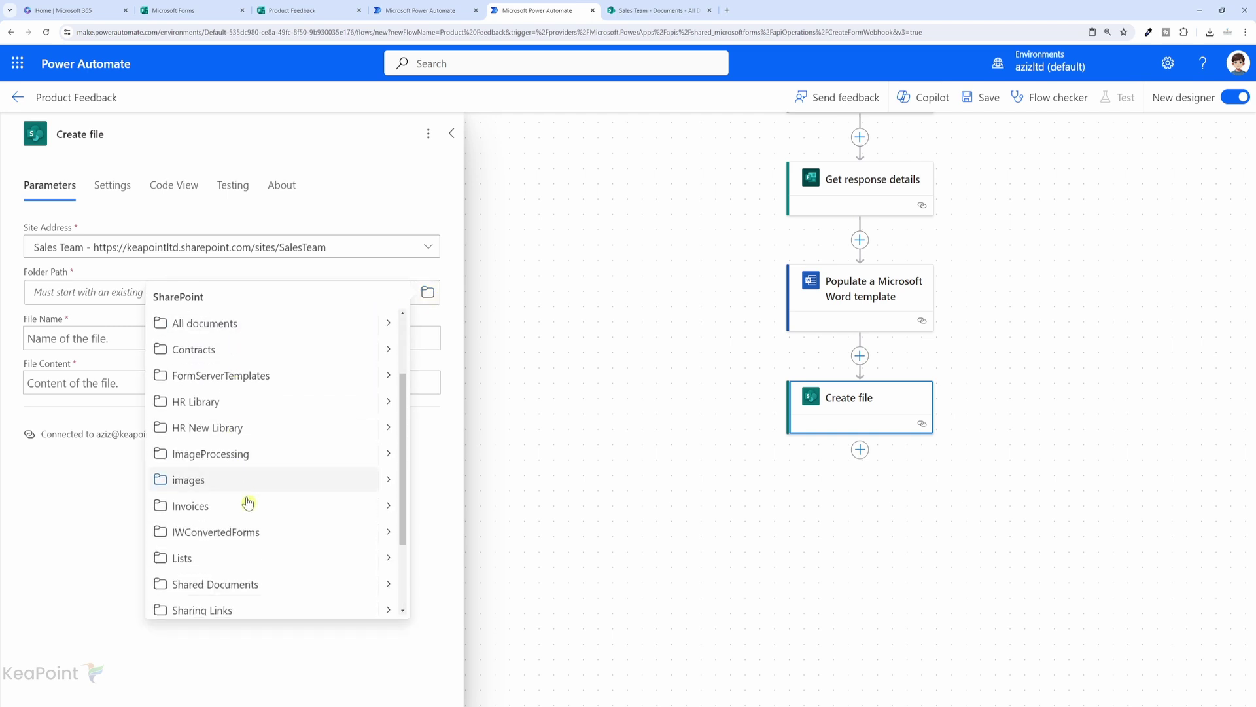
{"action": "left_click", "coordinate": [230, 491]}
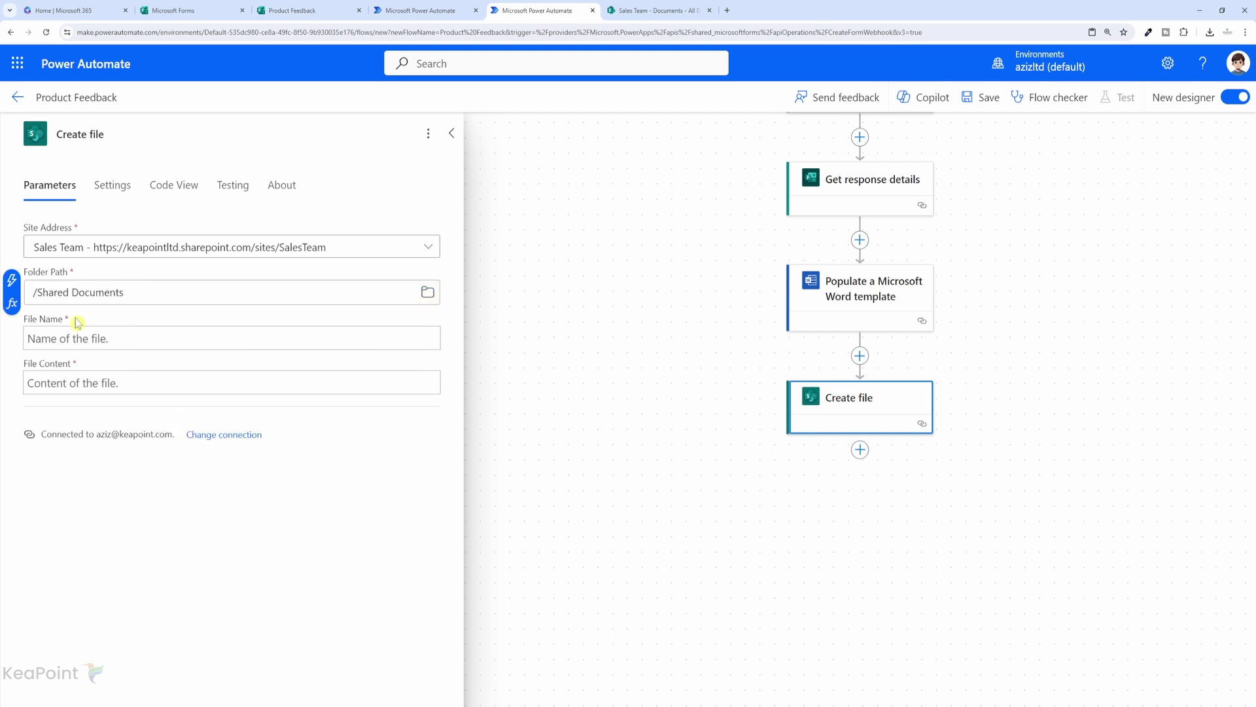
Name the file productresponse-utcNow().docx with the populated Word document as its content.
{"action": "left_click", "coordinate": [94, 339]}
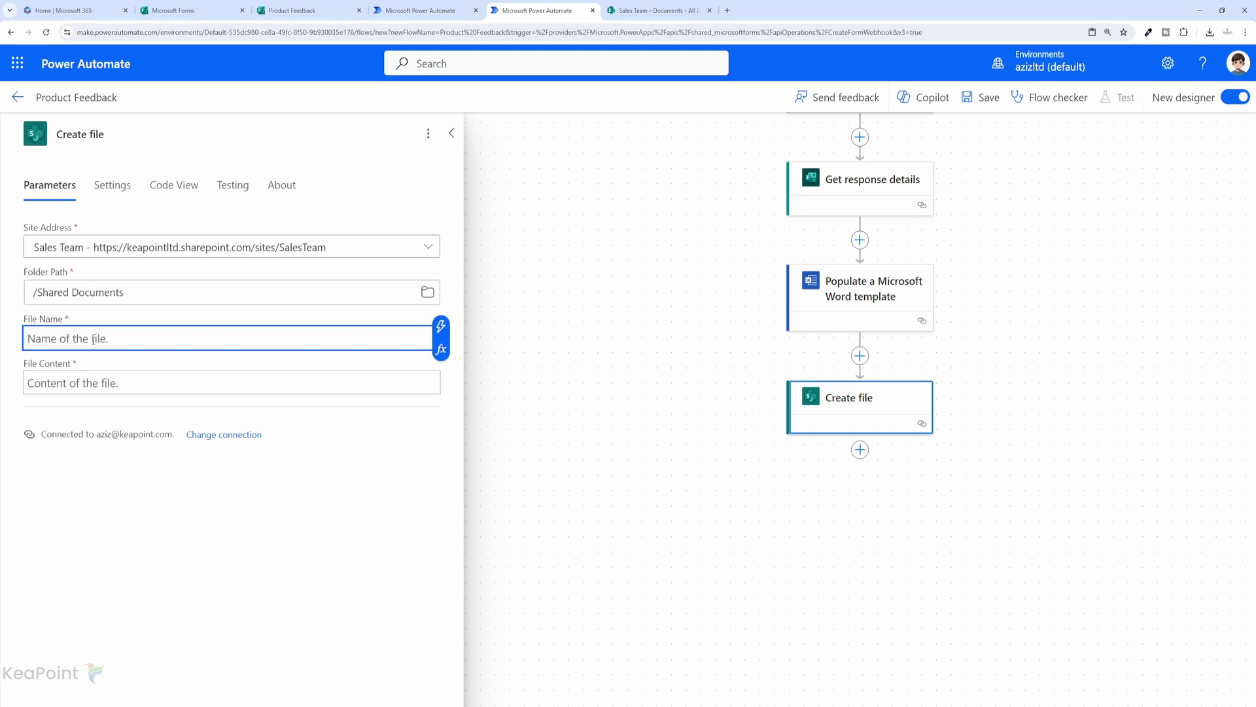
{"action": "type", "text": "productresponse-"}
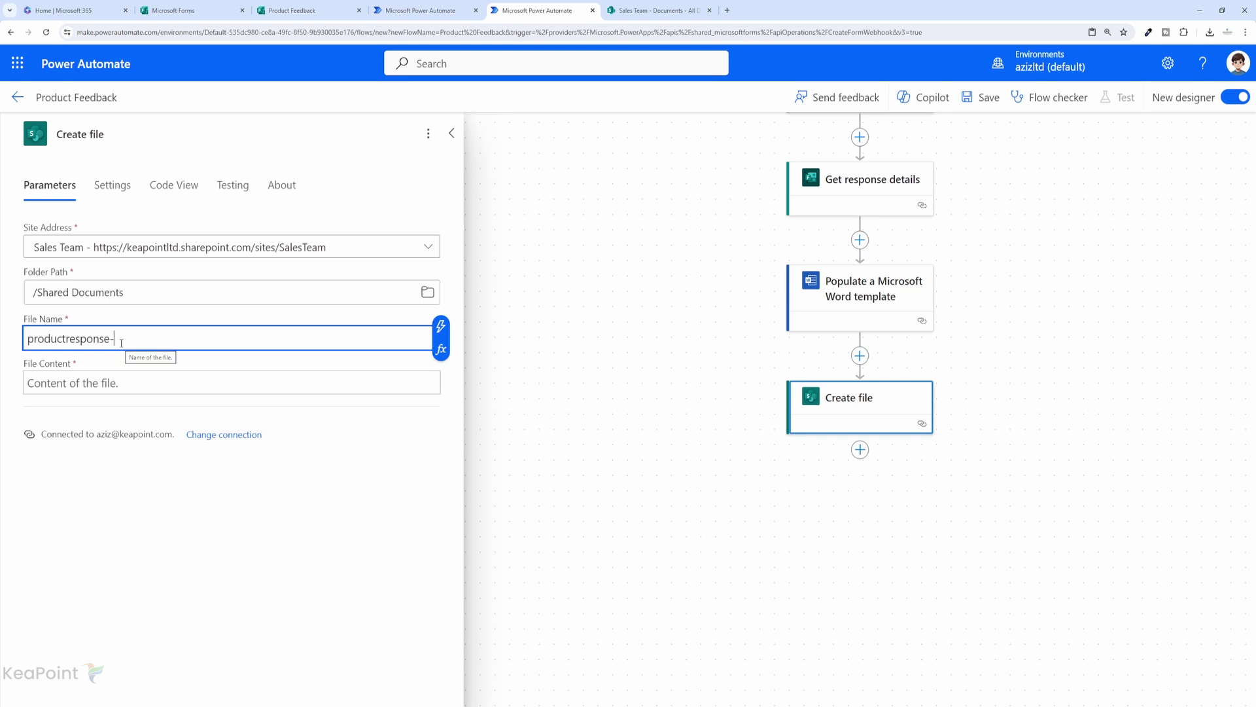
{"action": "left_click", "coordinate": [442, 352]}
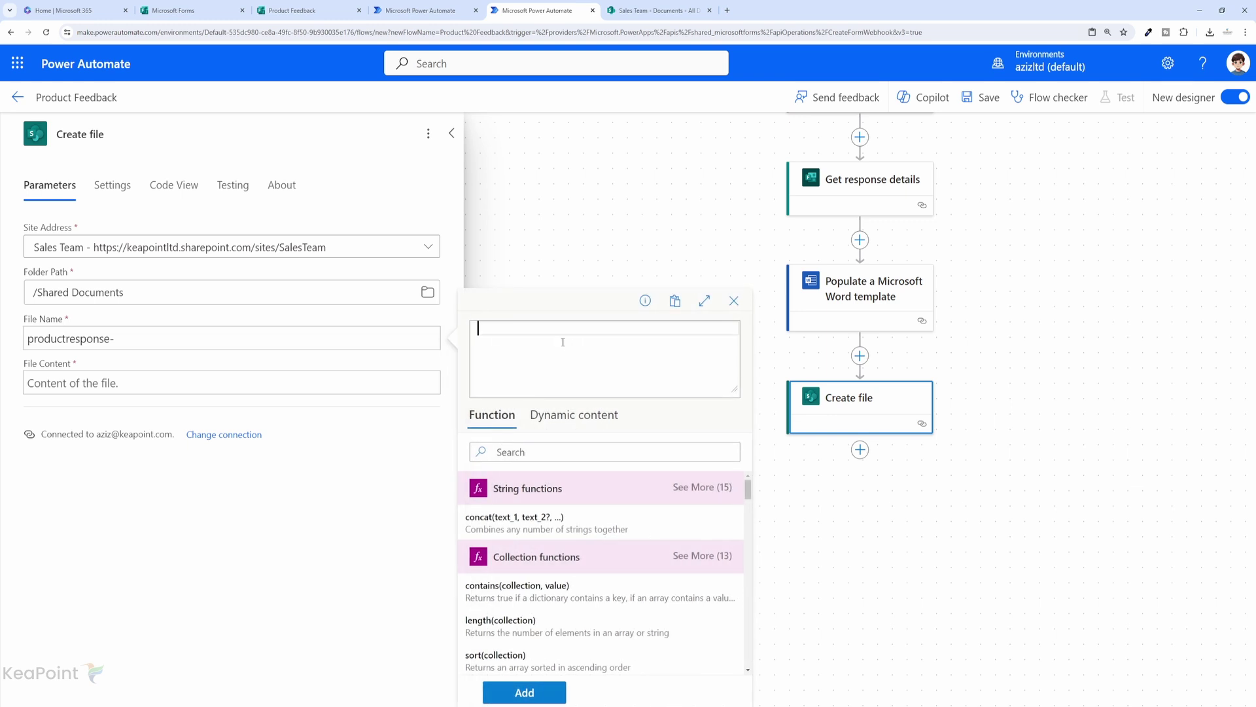
{"action": "type", "text": "utcNow()"}
{"action": "left_click", "coordinate": [524, 693]}
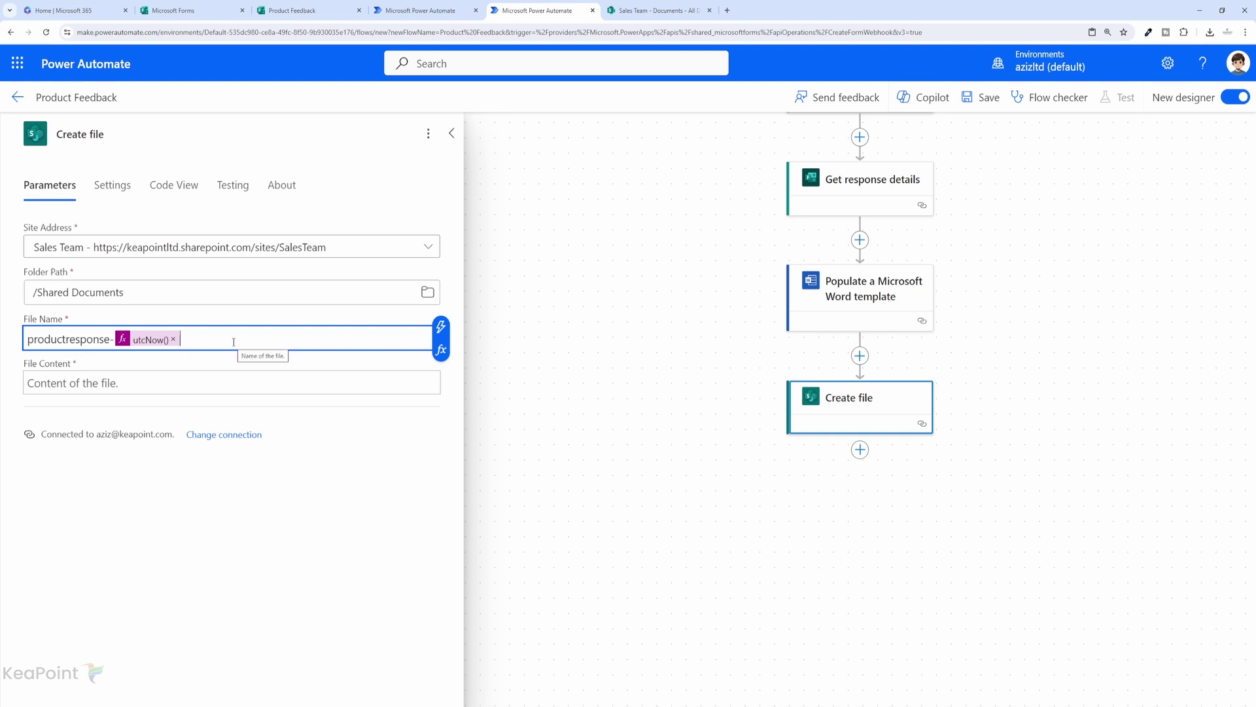
{"action": "type", "text": ".docx"}
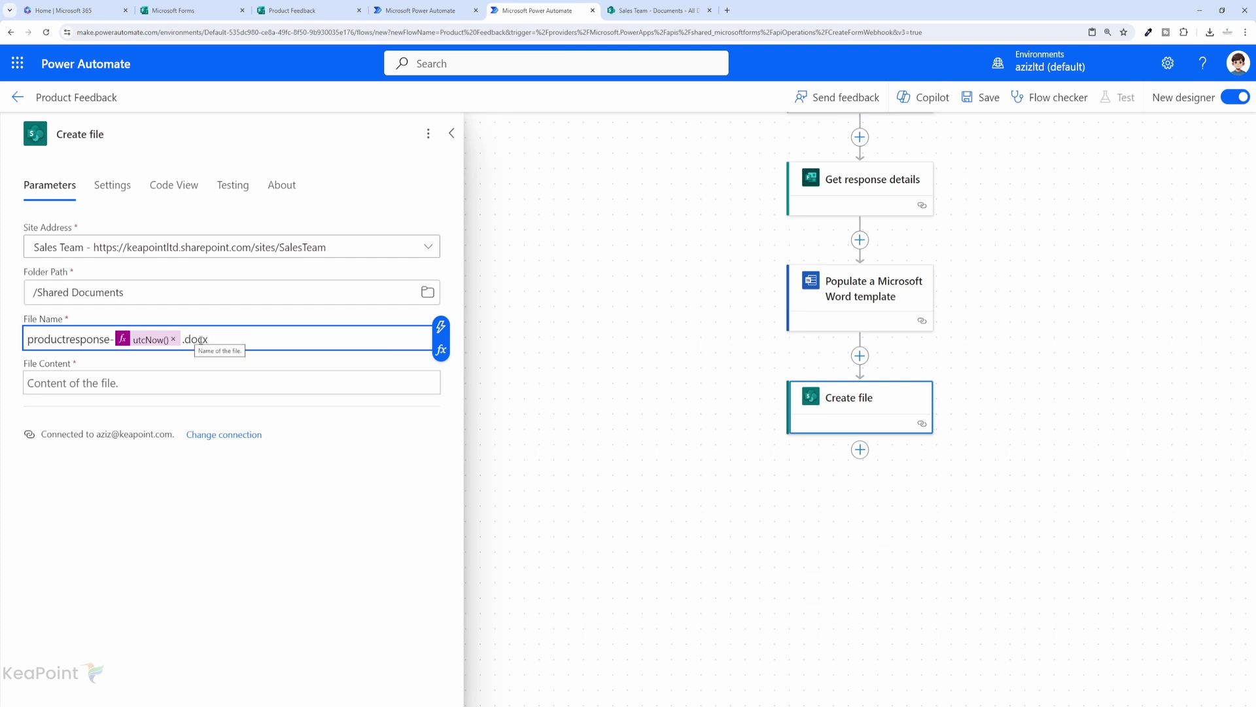
{"action": "left_click", "coordinate": [79, 383]}
{"action": "left_click", "coordinate": [442, 375]}
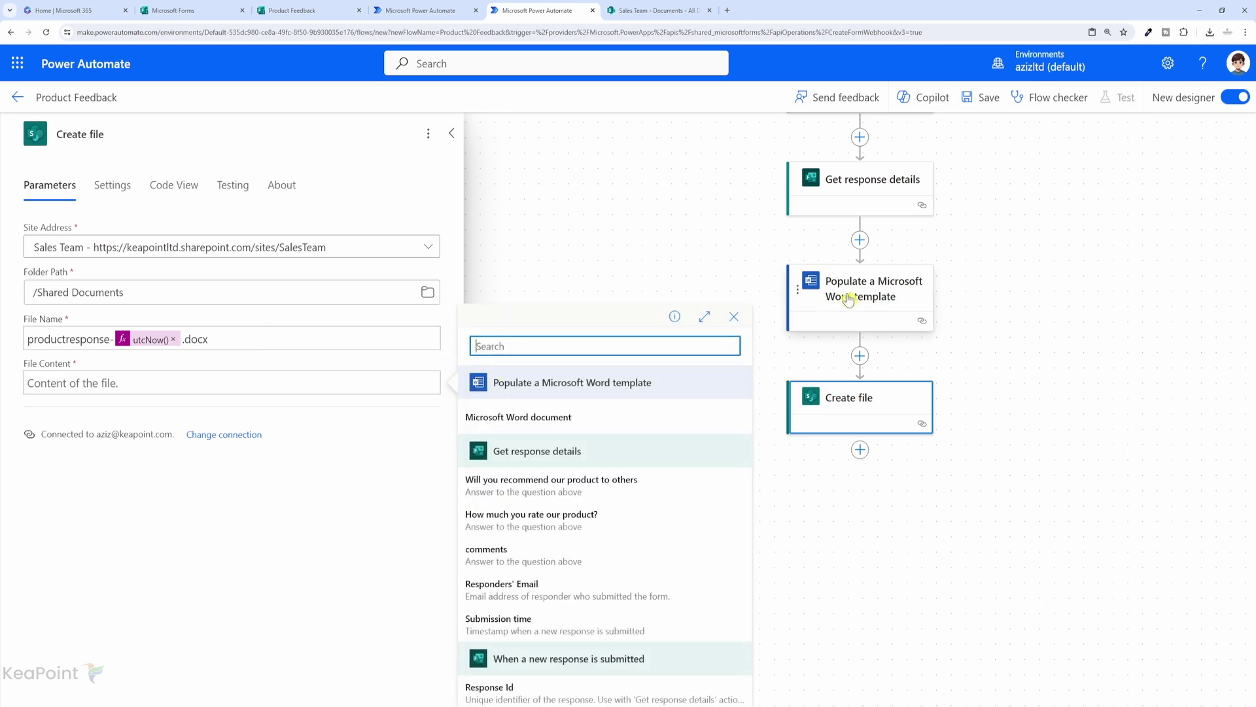
{"action": "left_click", "coordinate": [549, 425]}
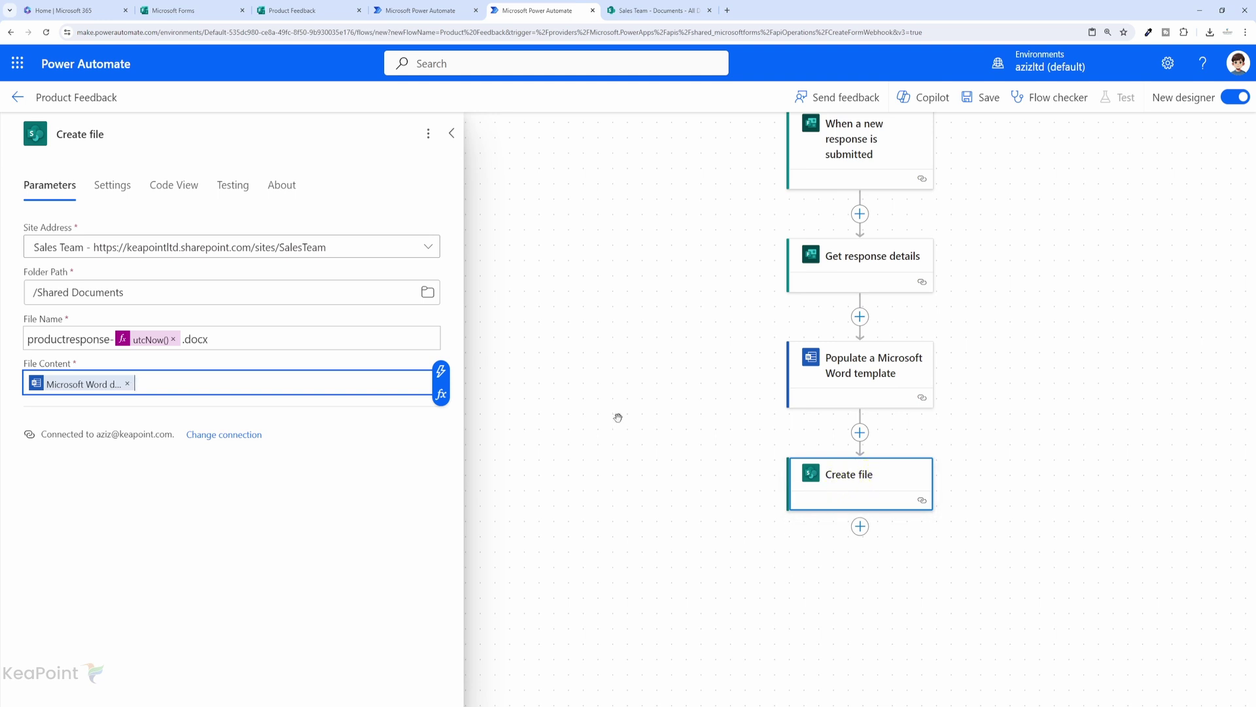
Add Word Online's Convert Word Document to PDF, set to Group - Sales Team and Documents.
{"action": "left_click", "coordinate": [860, 528]}
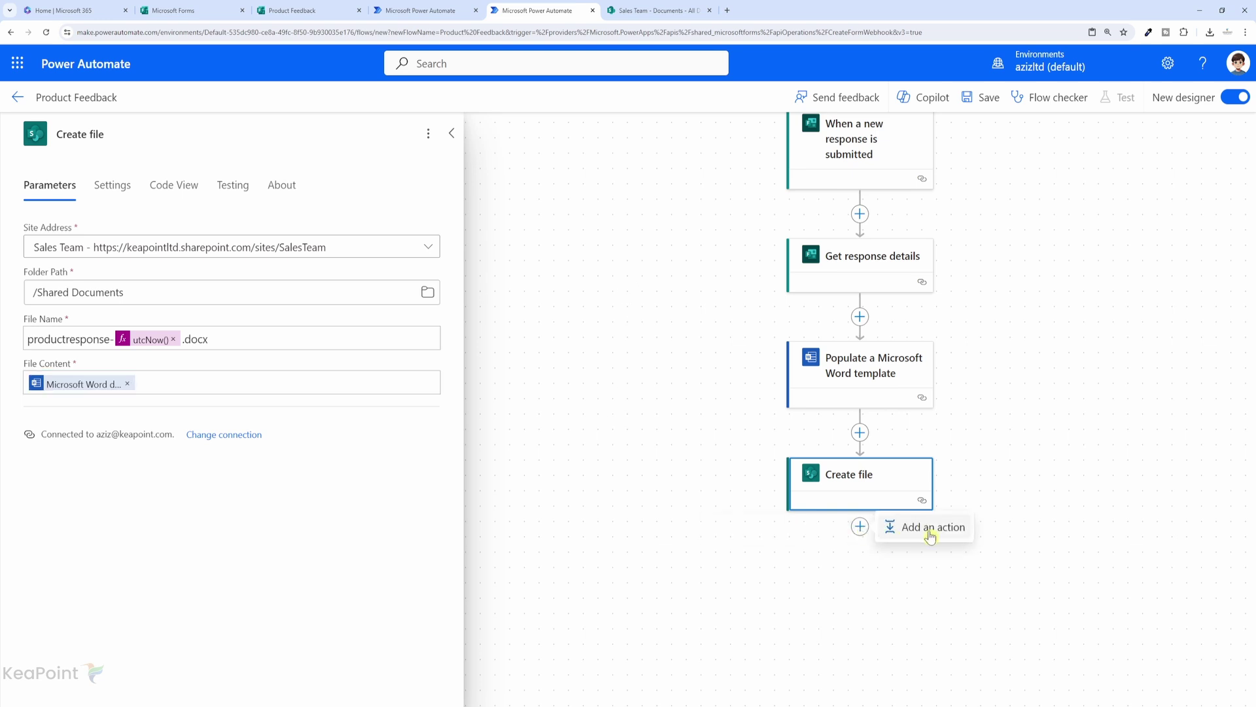
{"action": "left_click", "coordinate": [890, 526]}
{"action": "type", "text": "word online"}
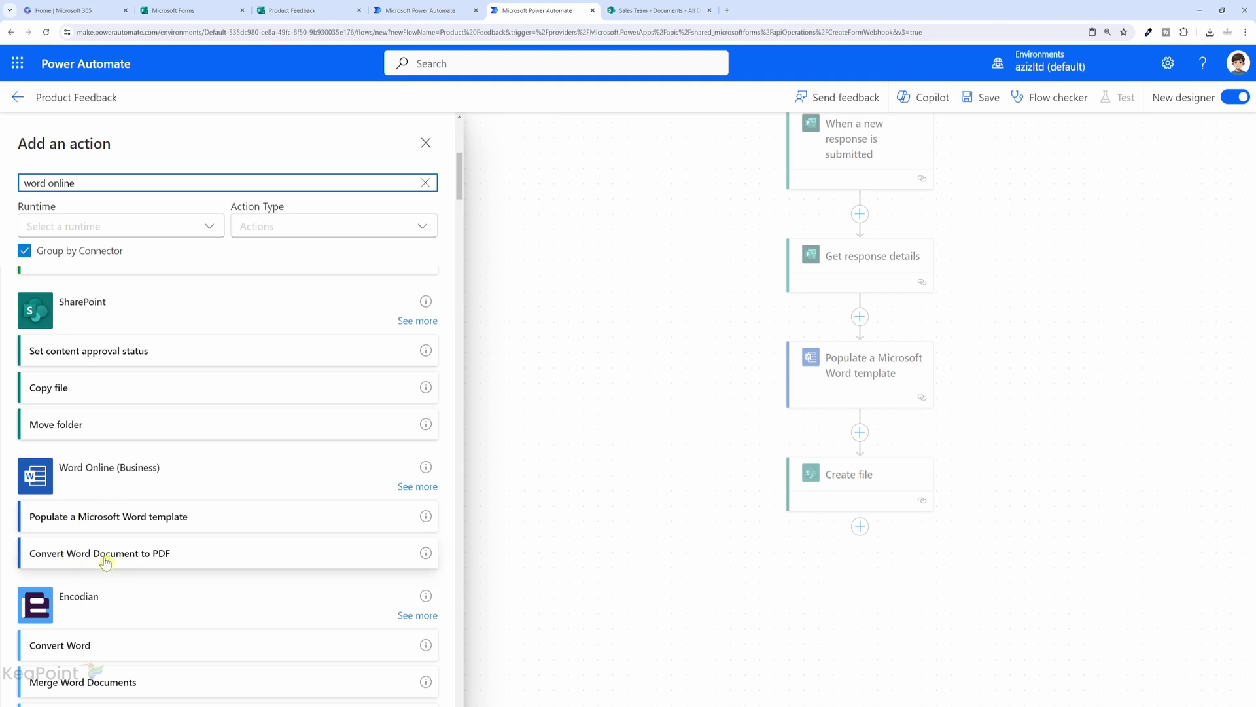
{"action": "left_click", "coordinate": [105, 561]}
{"action": "left_click", "coordinate": [430, 253]}
{"action": "scroll", "coordinate": [534, 349], "scroll_direction": "down", "scroll_amount": 12}
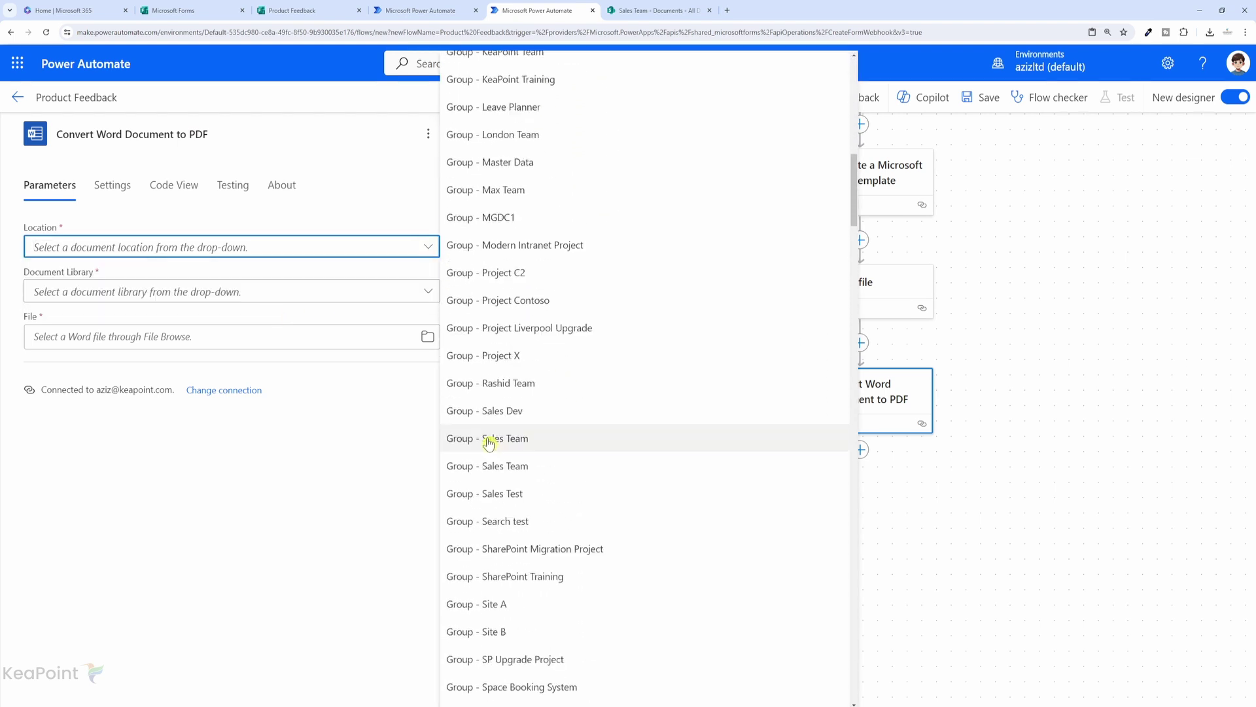
{"action": "left_click", "coordinate": [512, 440]}
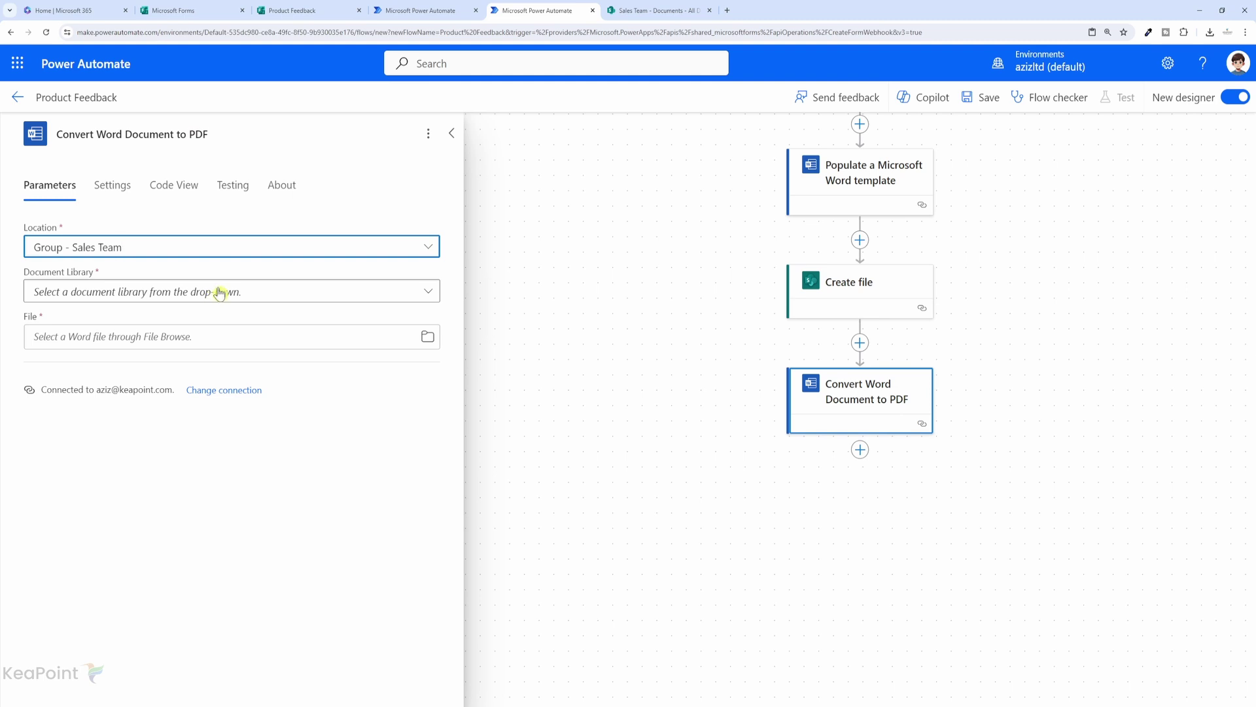
{"action": "left_click", "coordinate": [248, 295]}
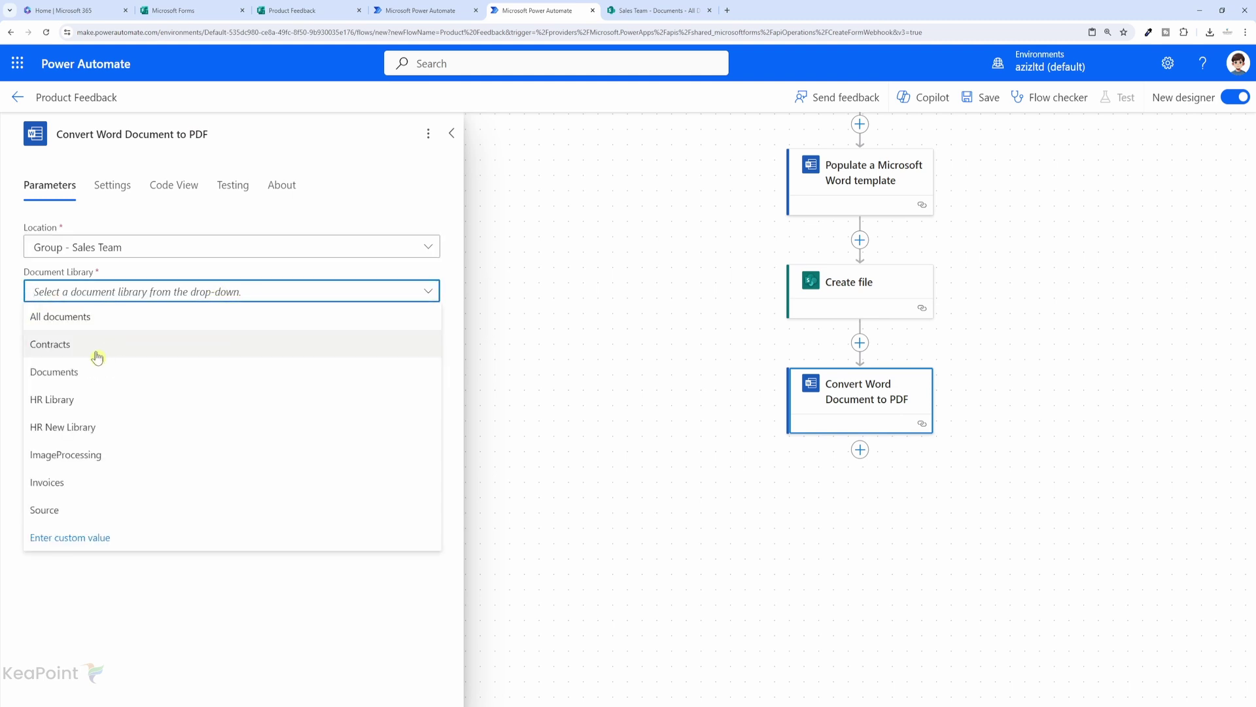
{"action": "left_click", "coordinate": [80, 373]}
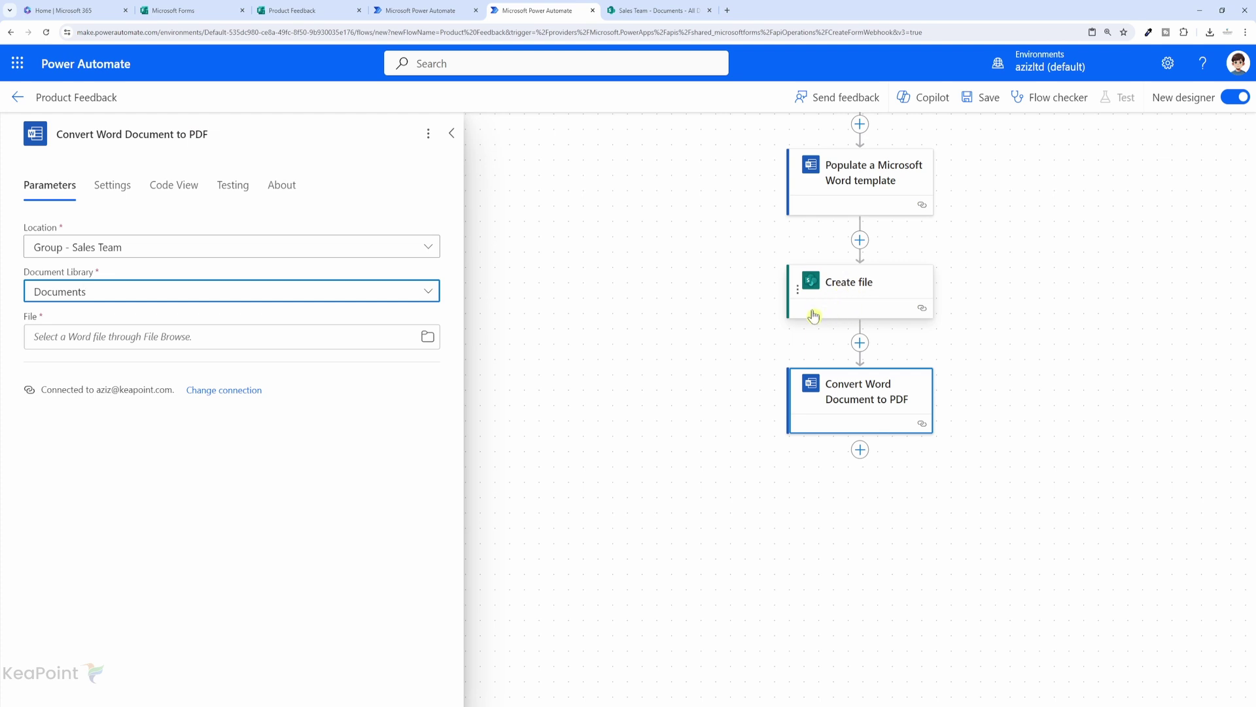
Set the file to convert to the Create file step's body/Name.
{"action": "left_click", "coordinate": [77, 334]}
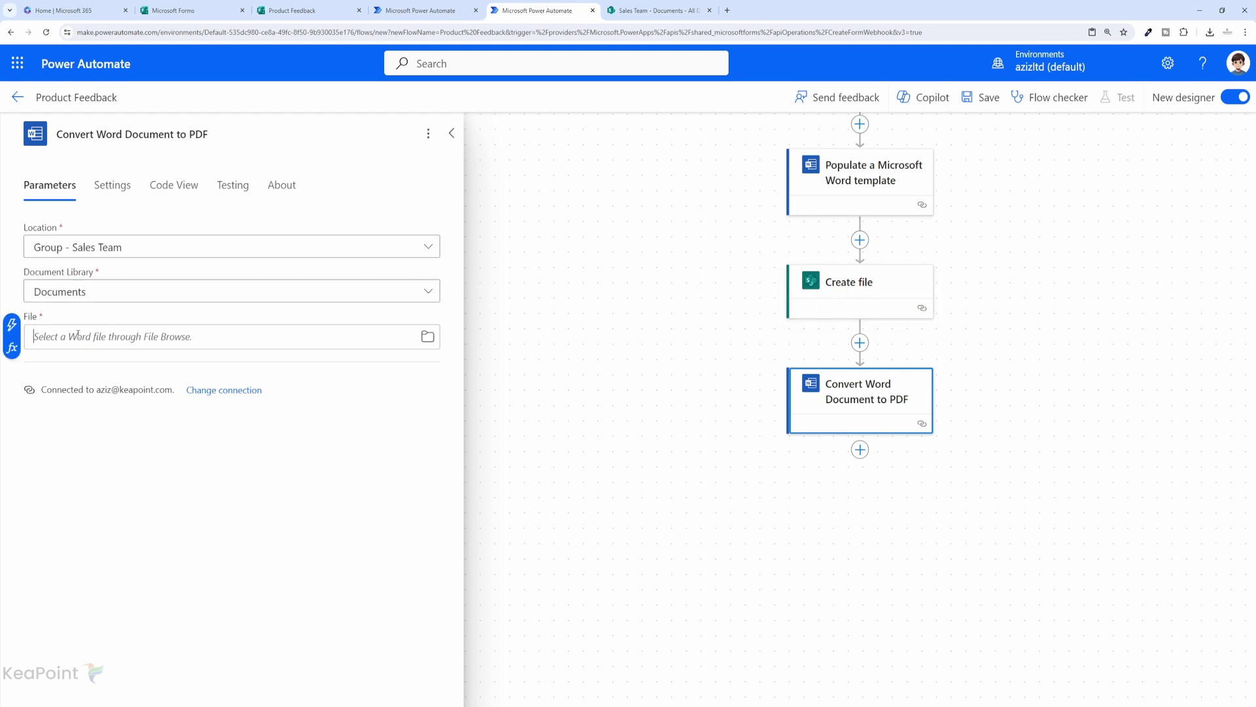
{"action": "left_click", "coordinate": [11, 324]}
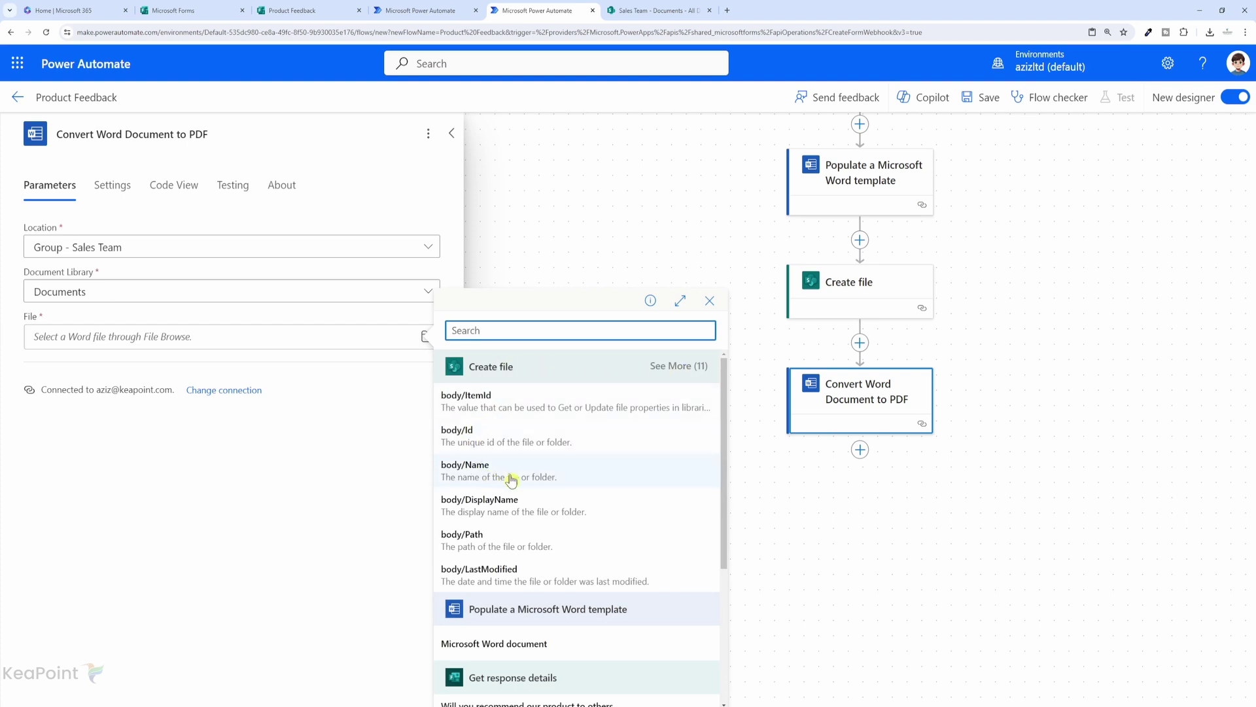
{"action": "left_click", "coordinate": [475, 475]}
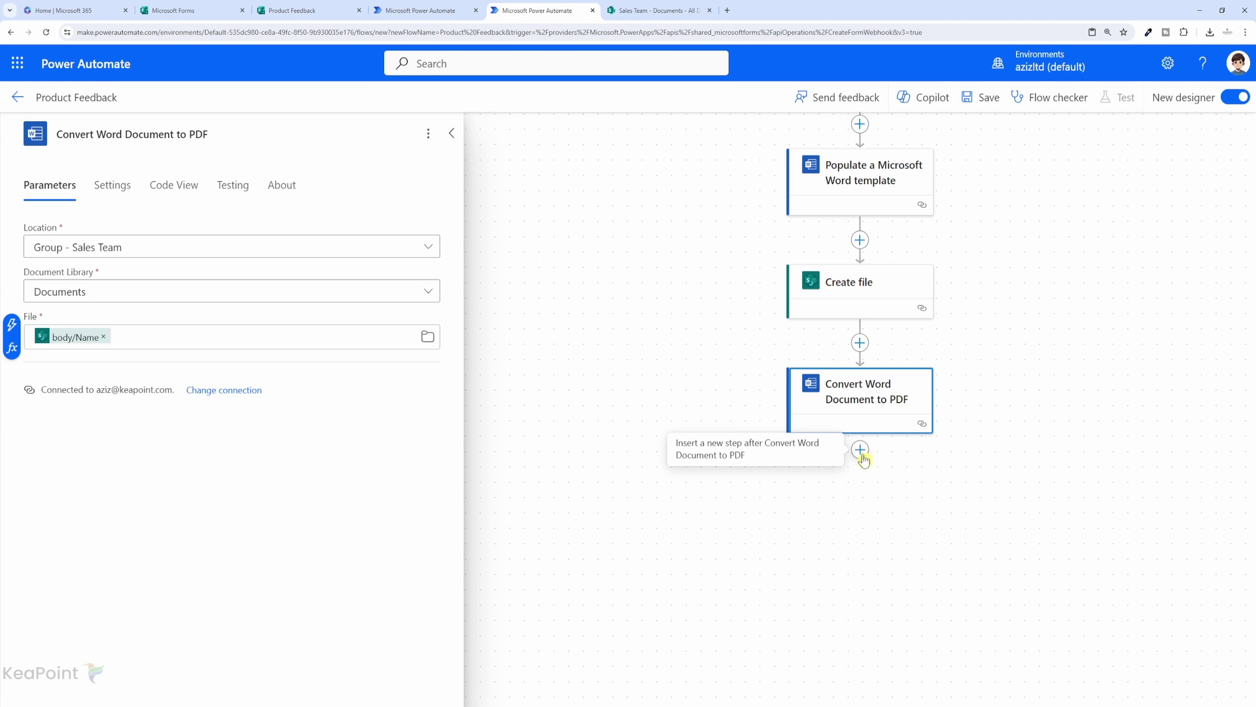
{"action": "left_click", "coordinate": [860, 451]}
Add a Send an email notification (V3) step addressed to the flow owner.
{"action": "left_click", "coordinate": [918, 452]}
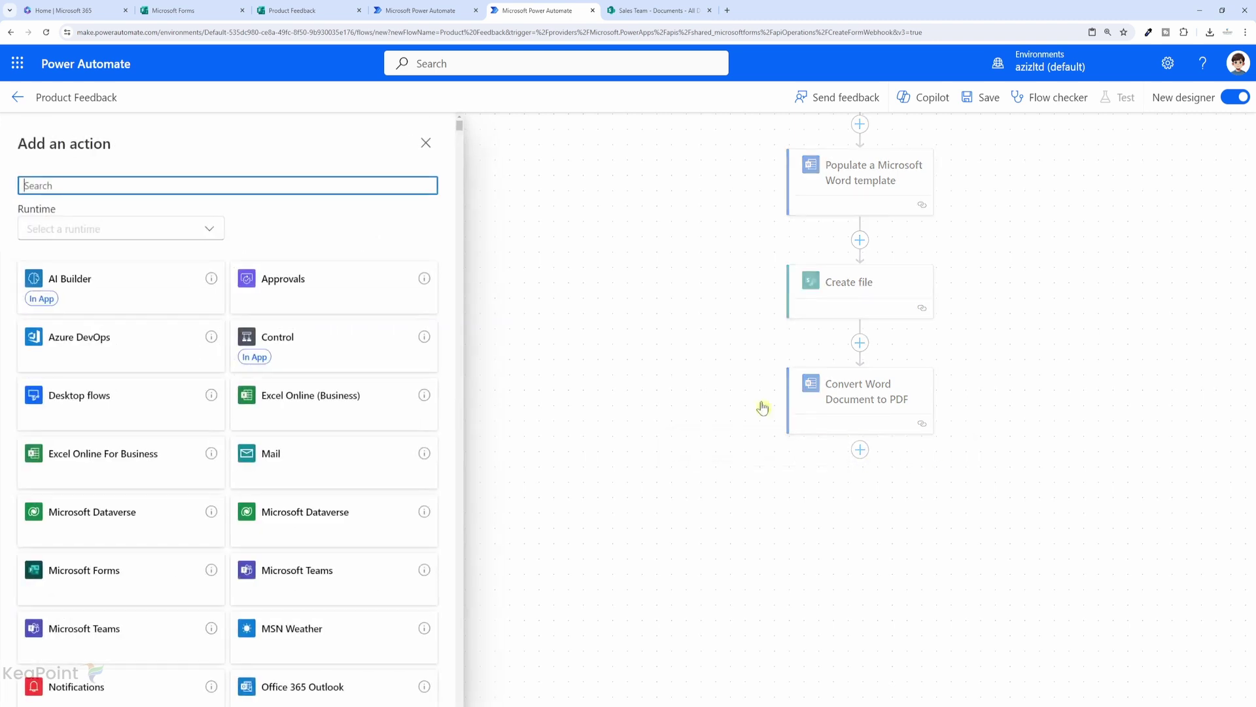
{"action": "type", "text": "send emai"}
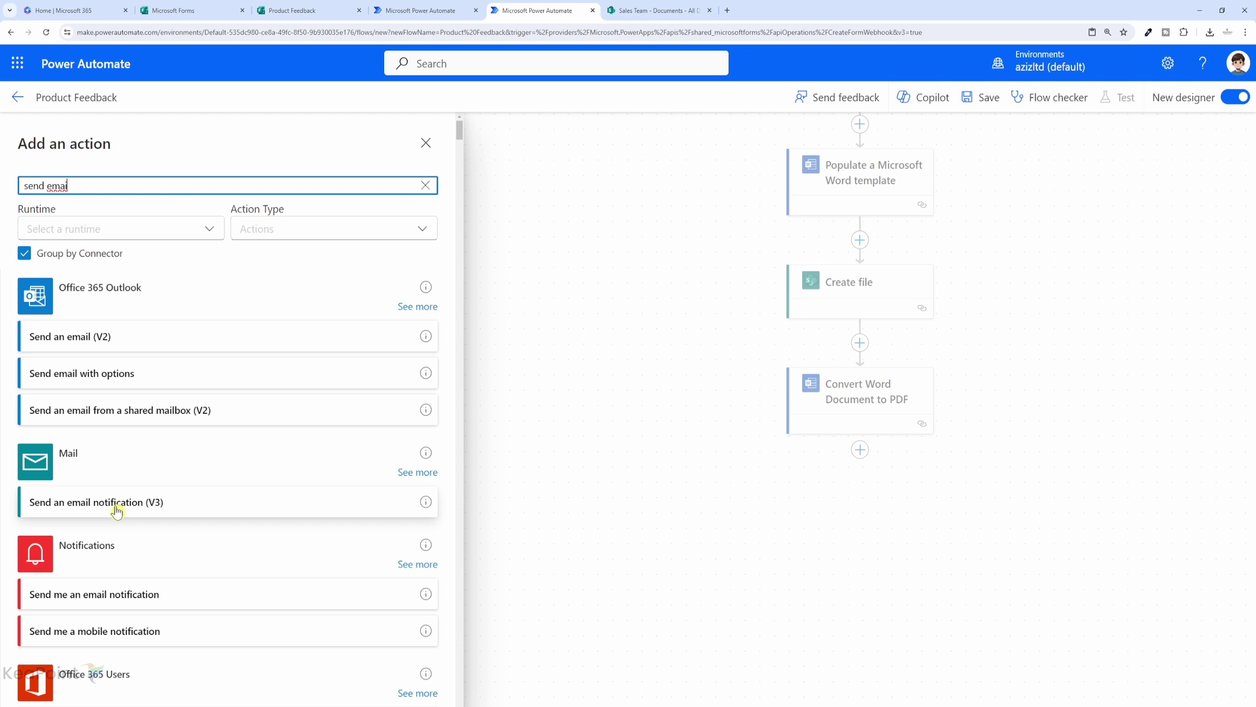
{"action": "left_click", "coordinate": [116, 503]}
{"action": "left_click", "coordinate": [101, 247]}
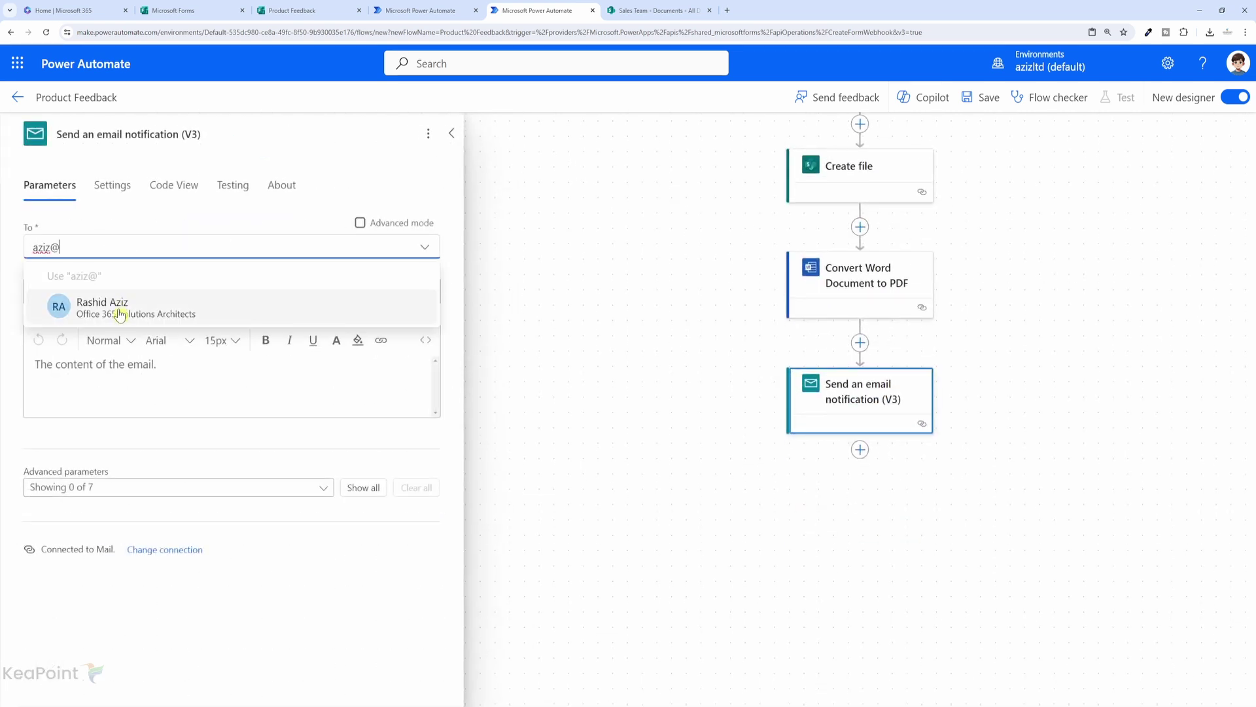
{"action": "left_click", "coordinate": [128, 302]}
Set the email subject to 'Product Response' and the body to 'Nw response received'.
{"action": "left_click", "coordinate": [65, 321]}
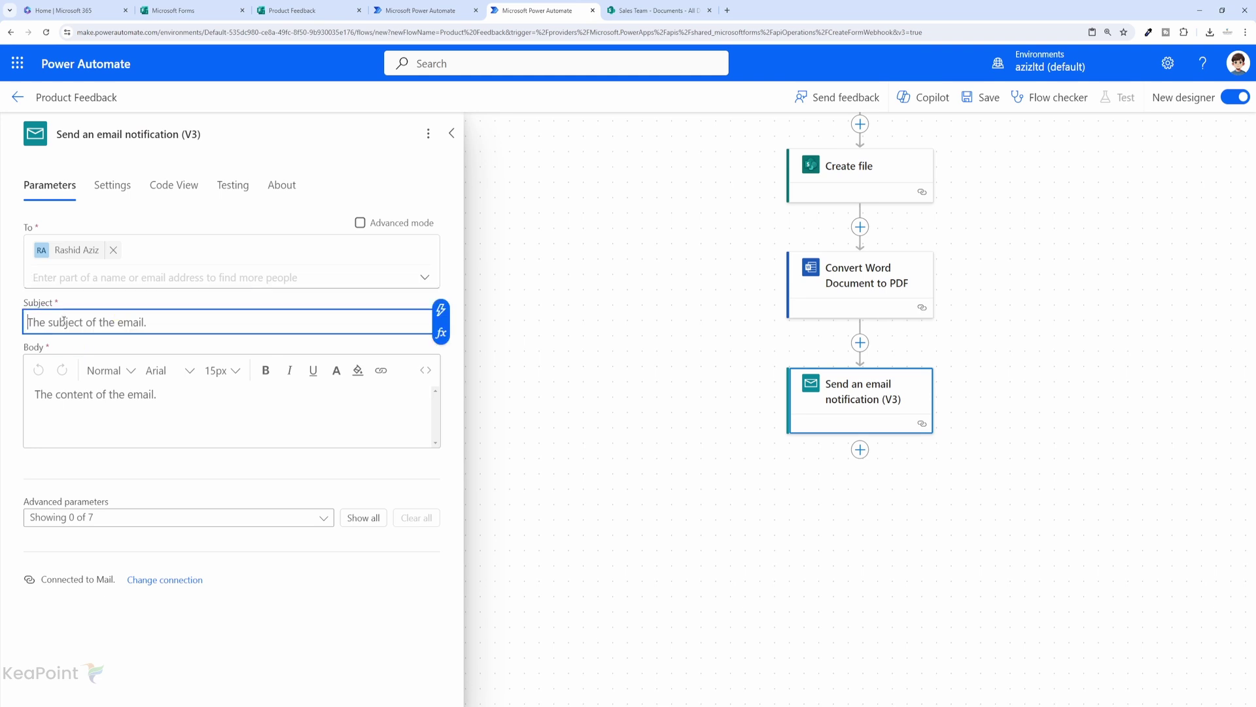
{"action": "type", "text": "Product Response"}
{"action": "left_click", "coordinate": [101, 395]}
{"action": "type", "text": "Nw response received"}
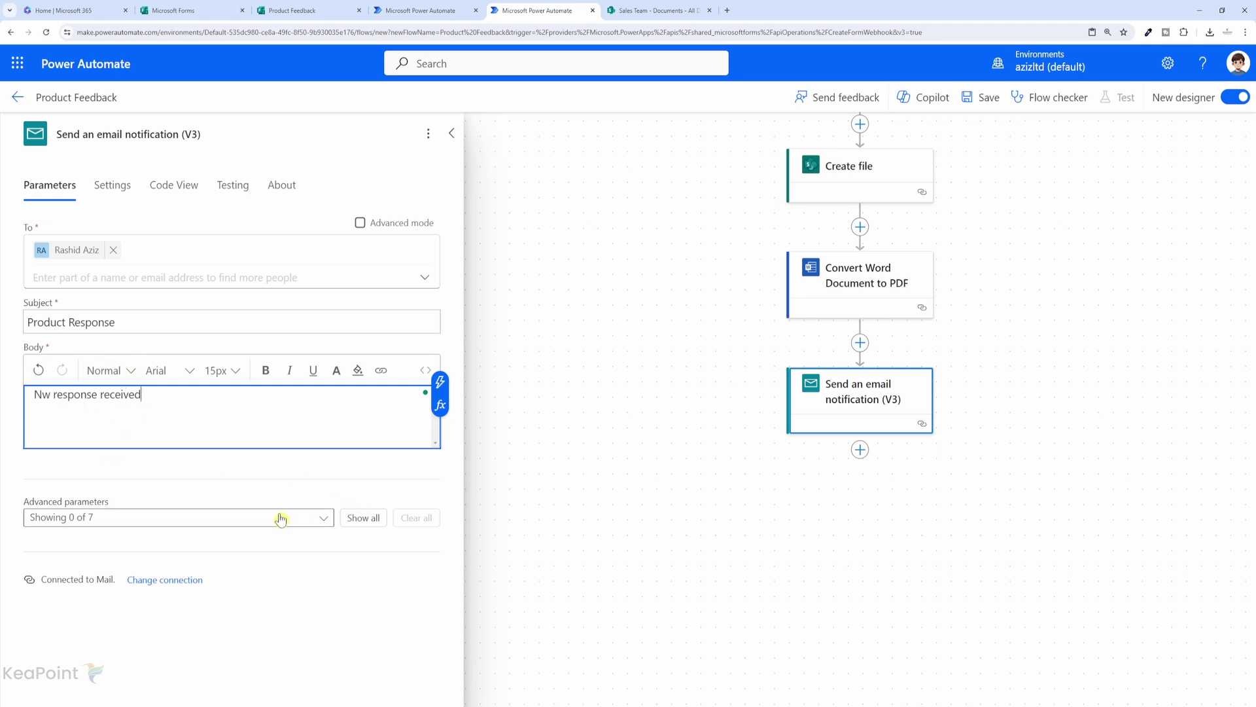
Attach the conversion step's PDF document to the email.
{"action": "left_click", "coordinate": [360, 518]}
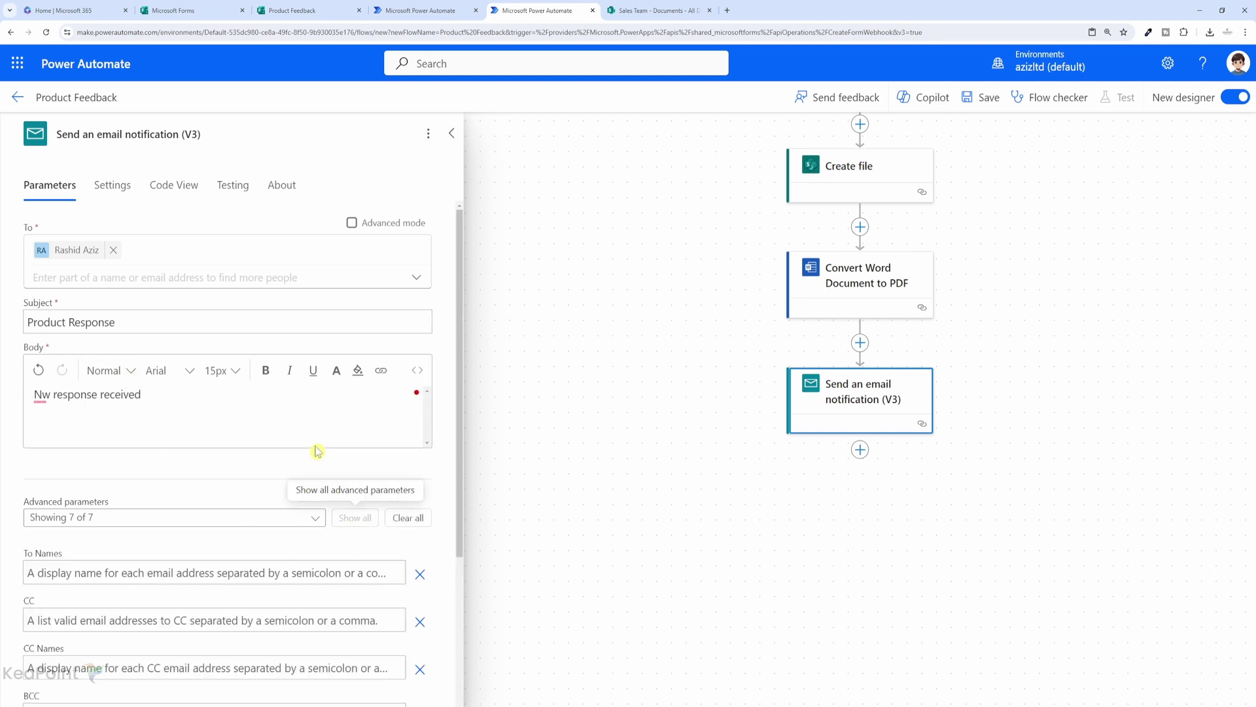
{"action": "scroll", "coordinate": [89, 592], "scroll_direction": "down", "scroll_amount": 3}
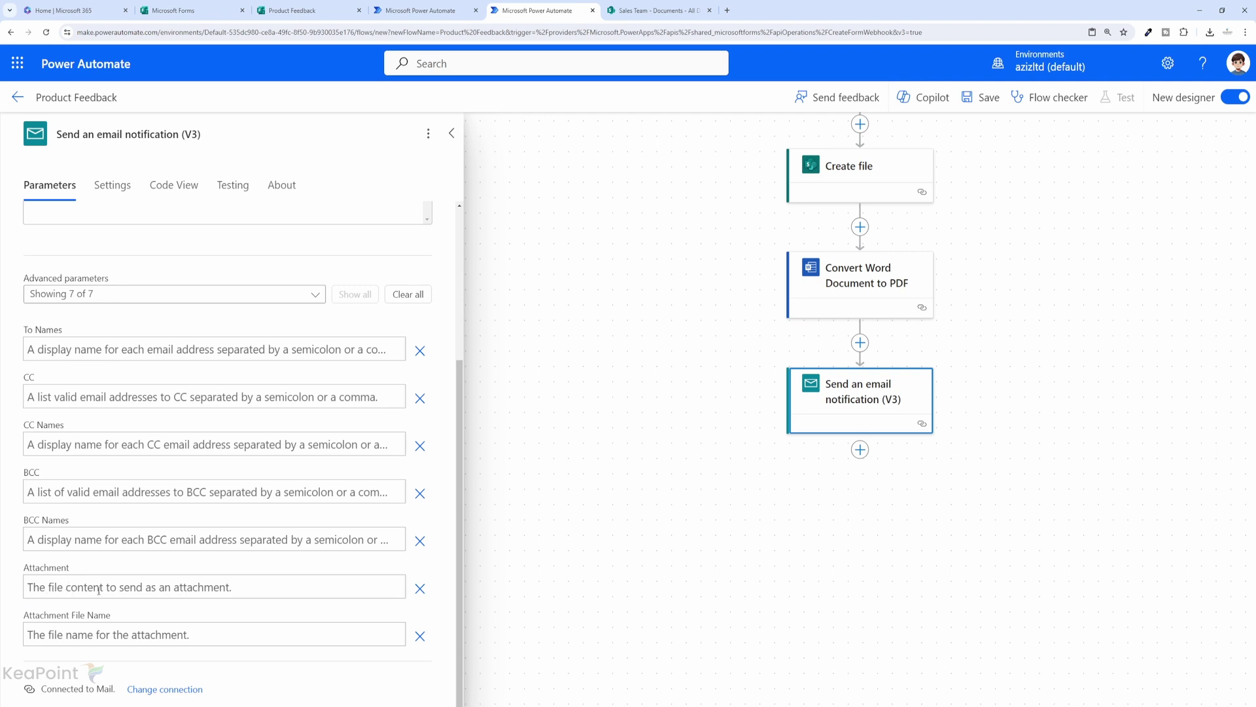
{"action": "left_click", "coordinate": [171, 589]}
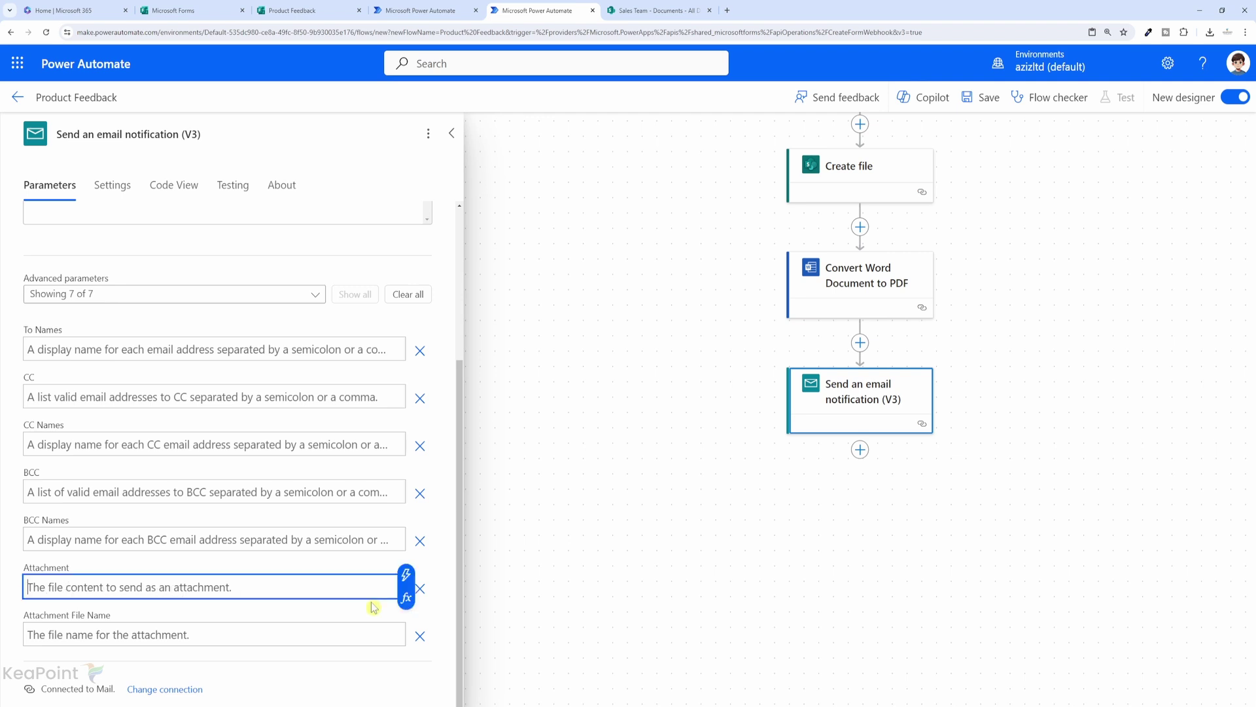
{"action": "left_click", "coordinate": [406, 576]}
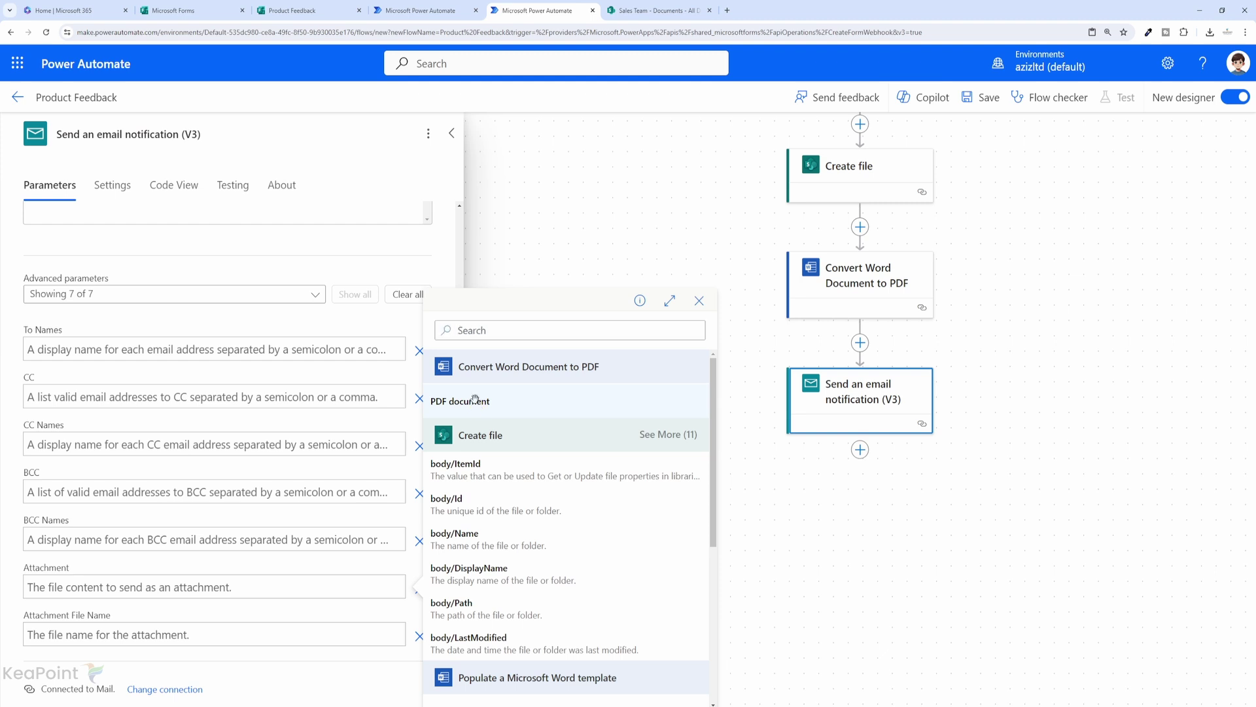
{"action": "left_click", "coordinate": [477, 402]}
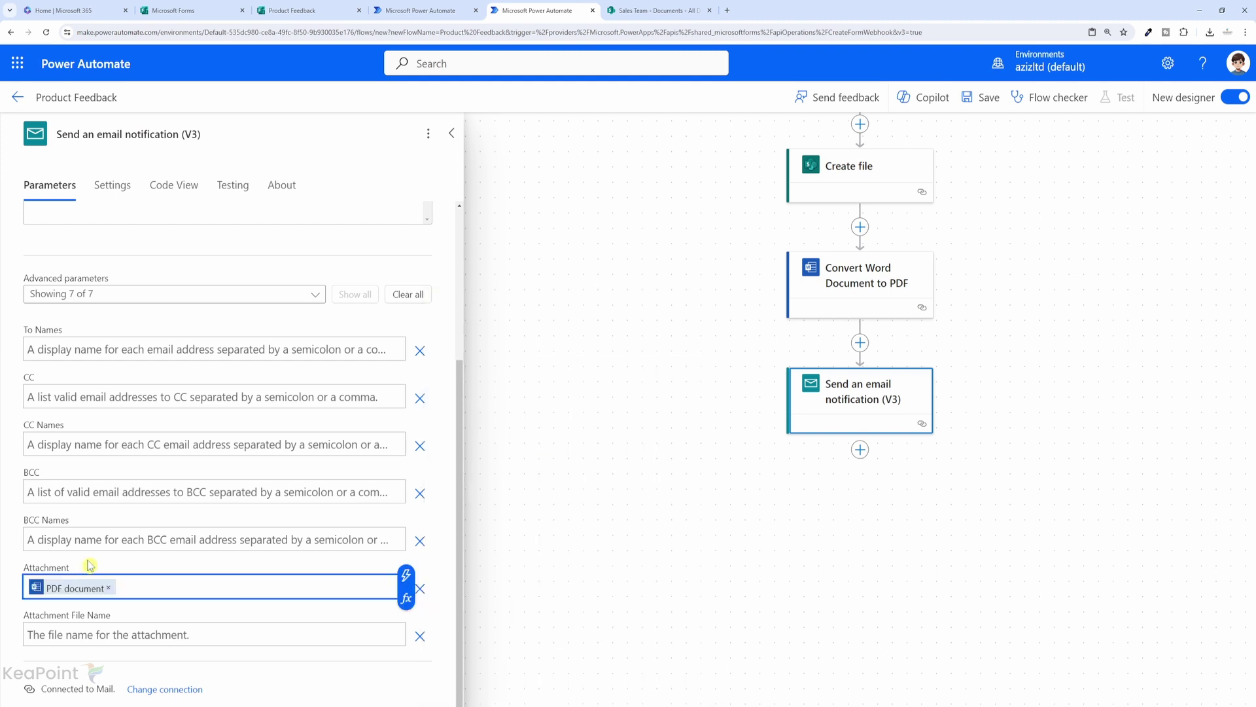
Name the attachment ProductResponse.pdf and save the flow.
{"action": "left_click", "coordinate": [104, 636]}
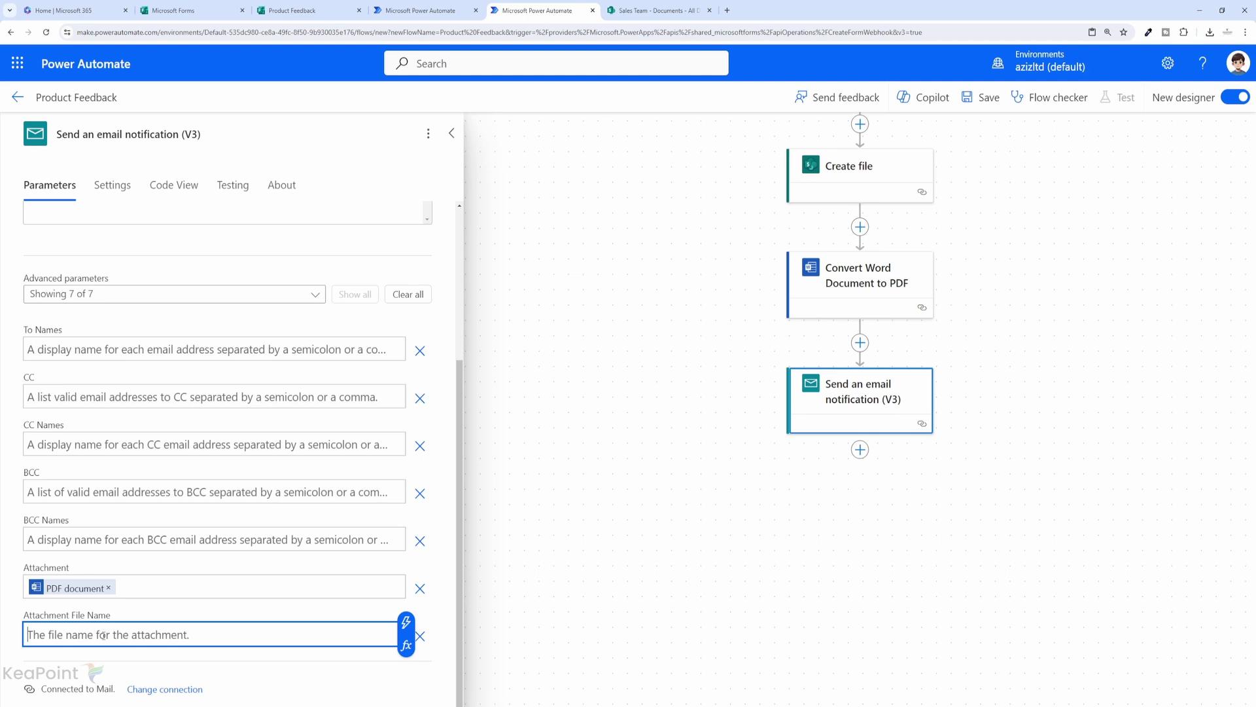
{"action": "type", "text": "ProductResponse.pdf"}
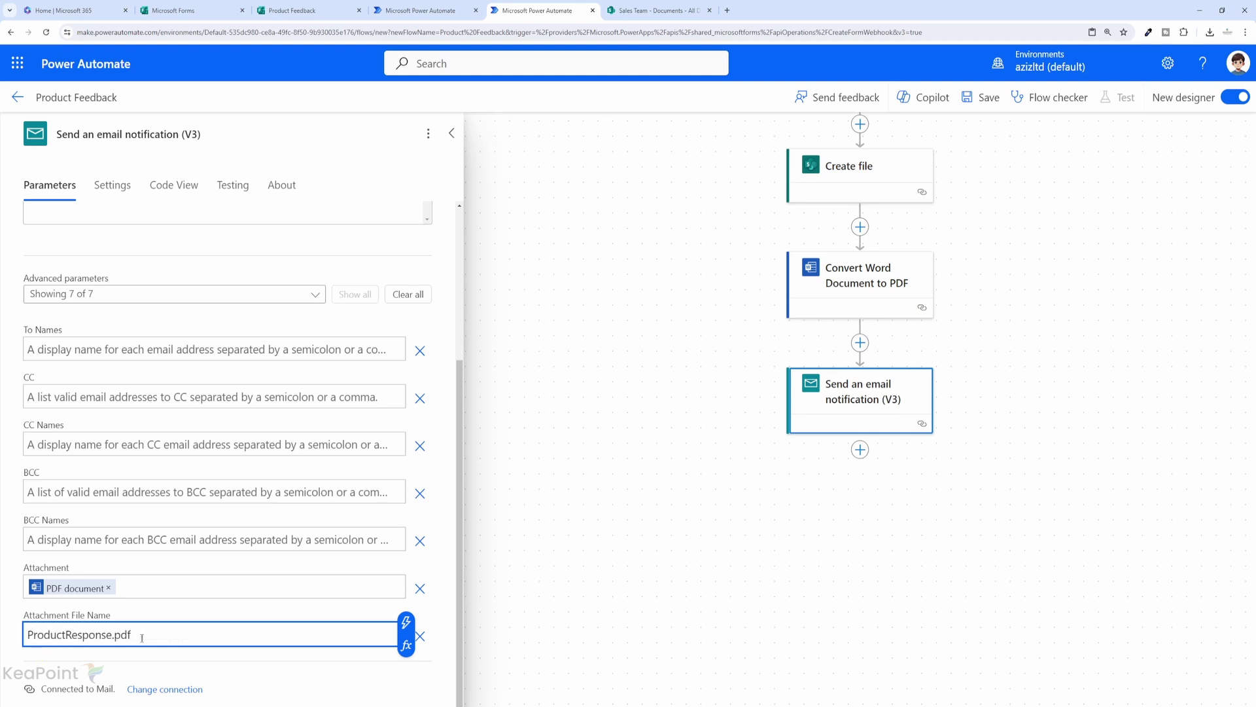
{"action": "left_click", "coordinate": [984, 96]}
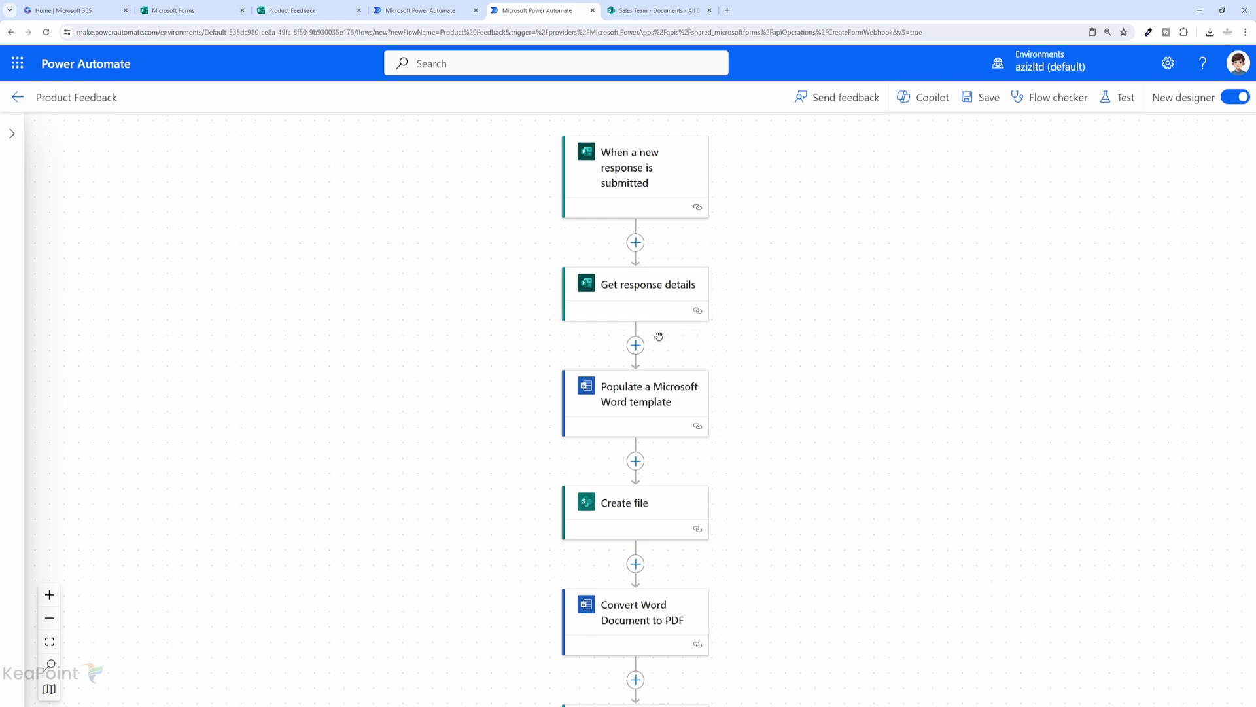
{"action": "scroll", "coordinate": [767, 465], "scroll_direction": "down", "scroll_amount": 1}
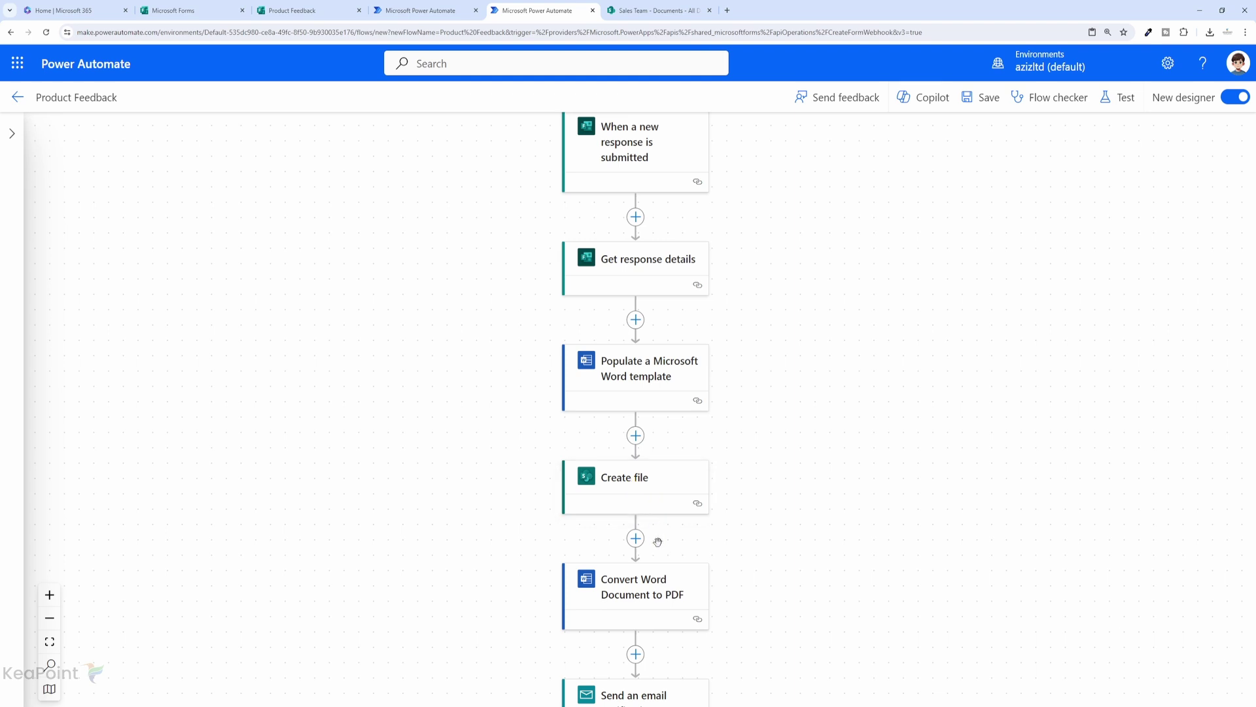
{"action": "scroll", "coordinate": [651, 597], "scroll_direction": "down", "scroll_amount": 2}
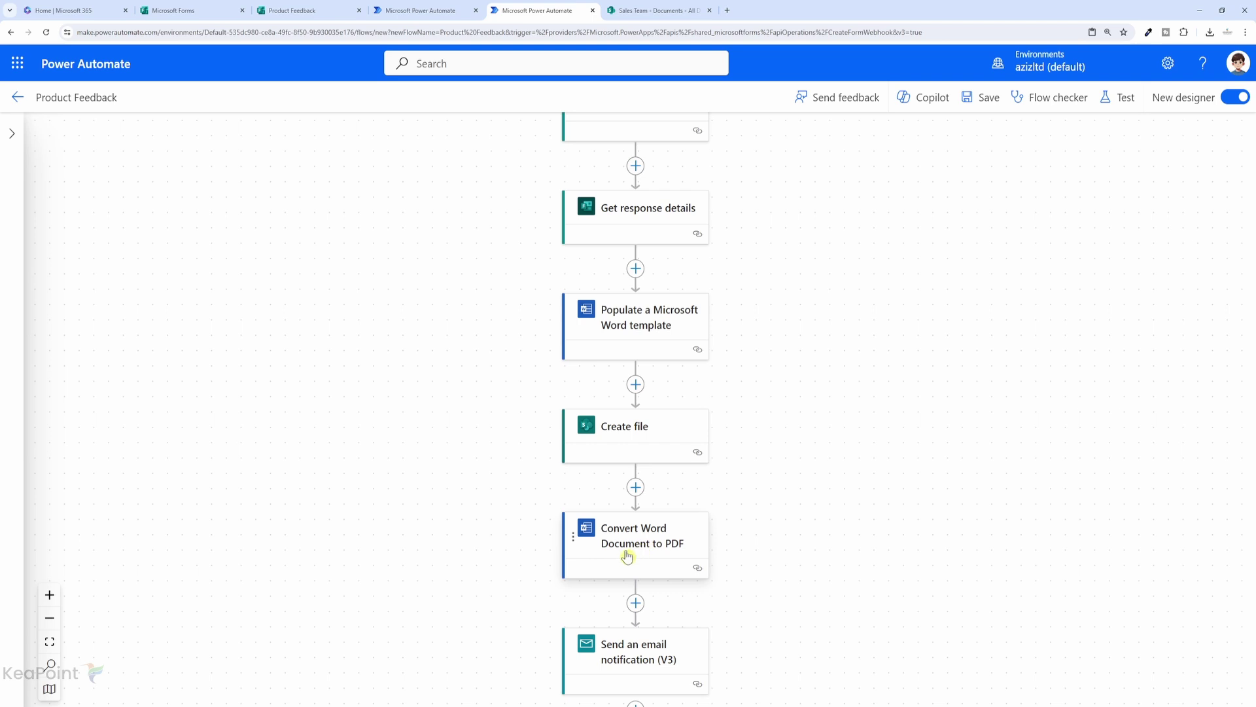
{"action": "scroll", "coordinate": [638, 540], "scroll_direction": "down", "scroll_amount": 1}
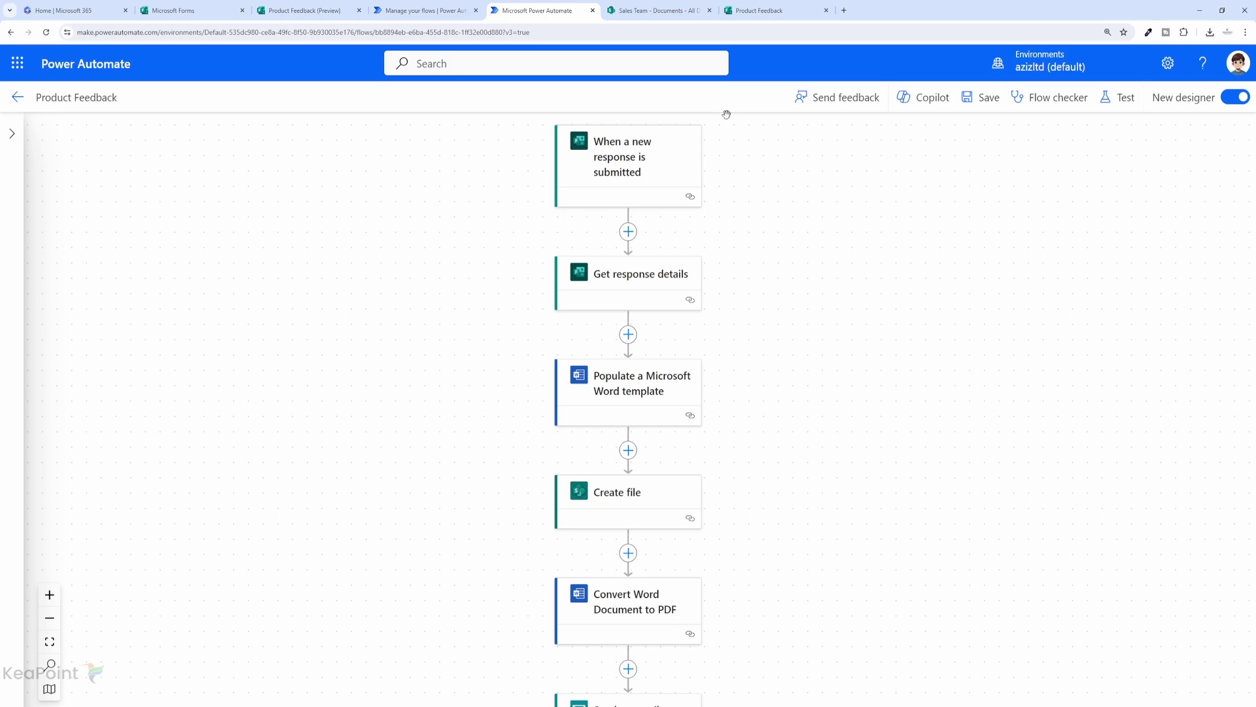
Submit the Product Feedback form with a 5-star rating, Yes recommendation, and comment 'This product looks awesome'.
{"action": "left_click", "coordinate": [759, 14]}
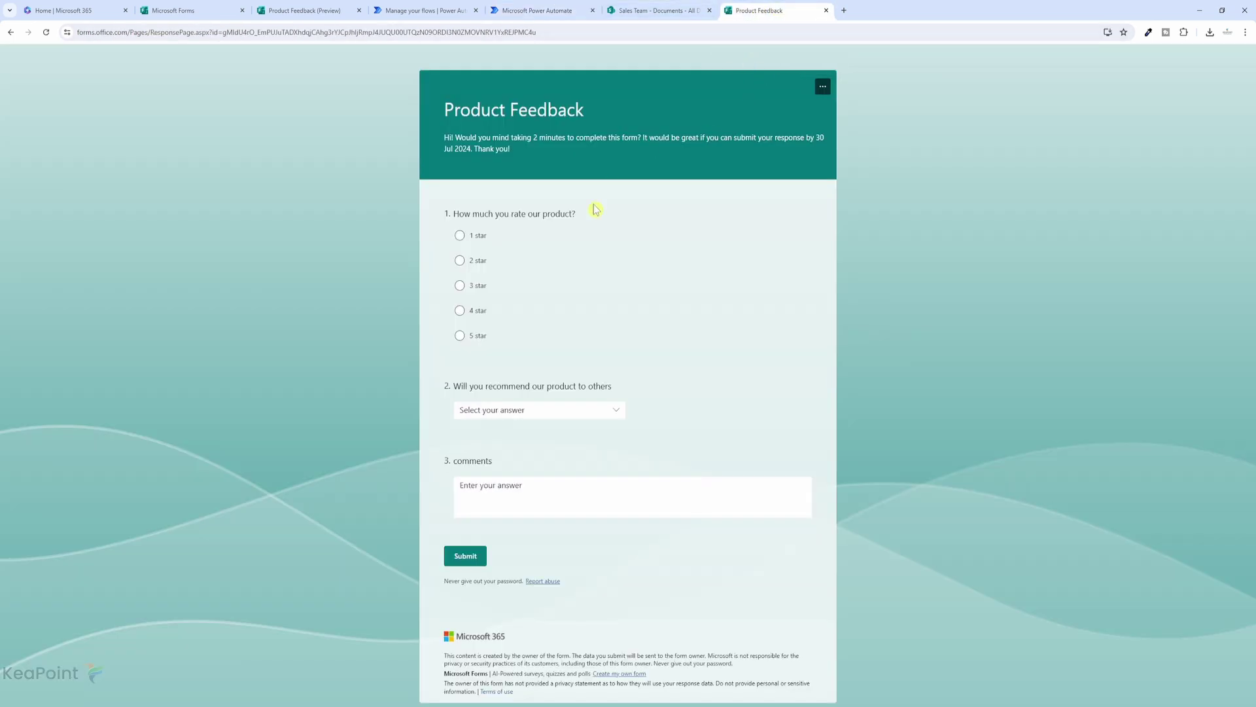
{"action": "left_click", "coordinate": [460, 339]}
{"action": "left_click", "coordinate": [518, 417]}
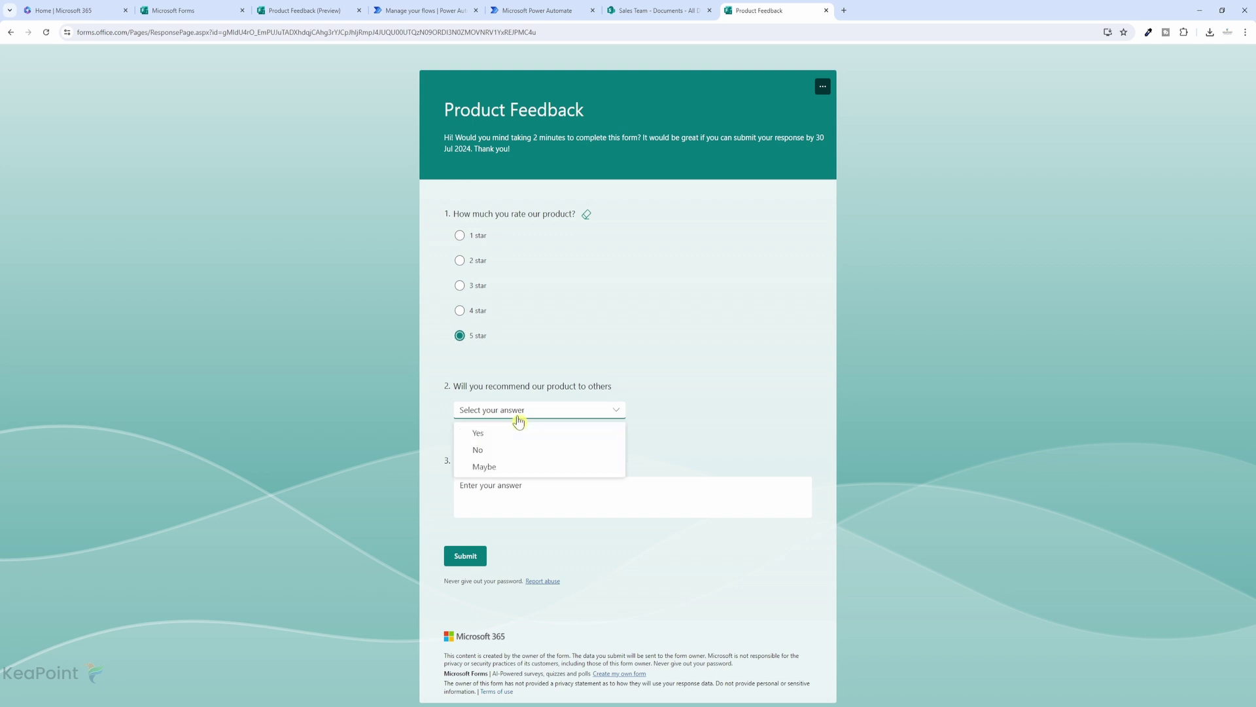
{"action": "left_click", "coordinate": [489, 433]}
{"action": "left_click", "coordinate": [503, 492]}
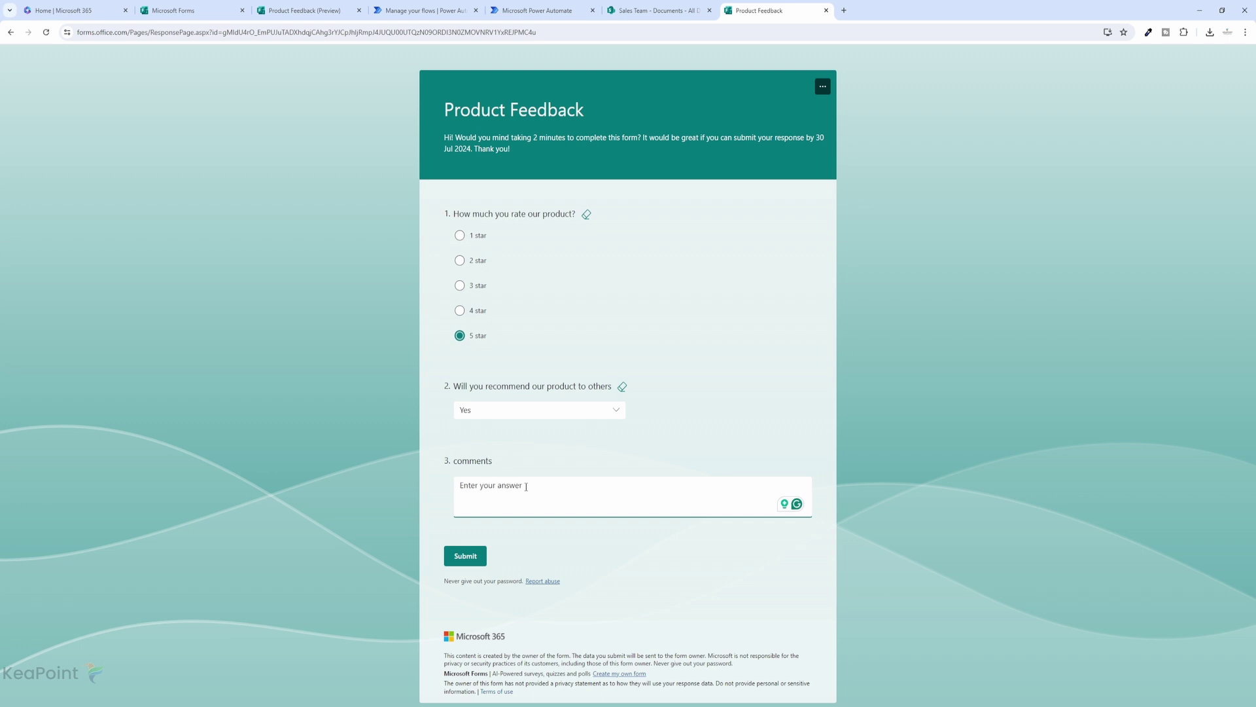
{"action": "type", "text": "This product looks awesome"}
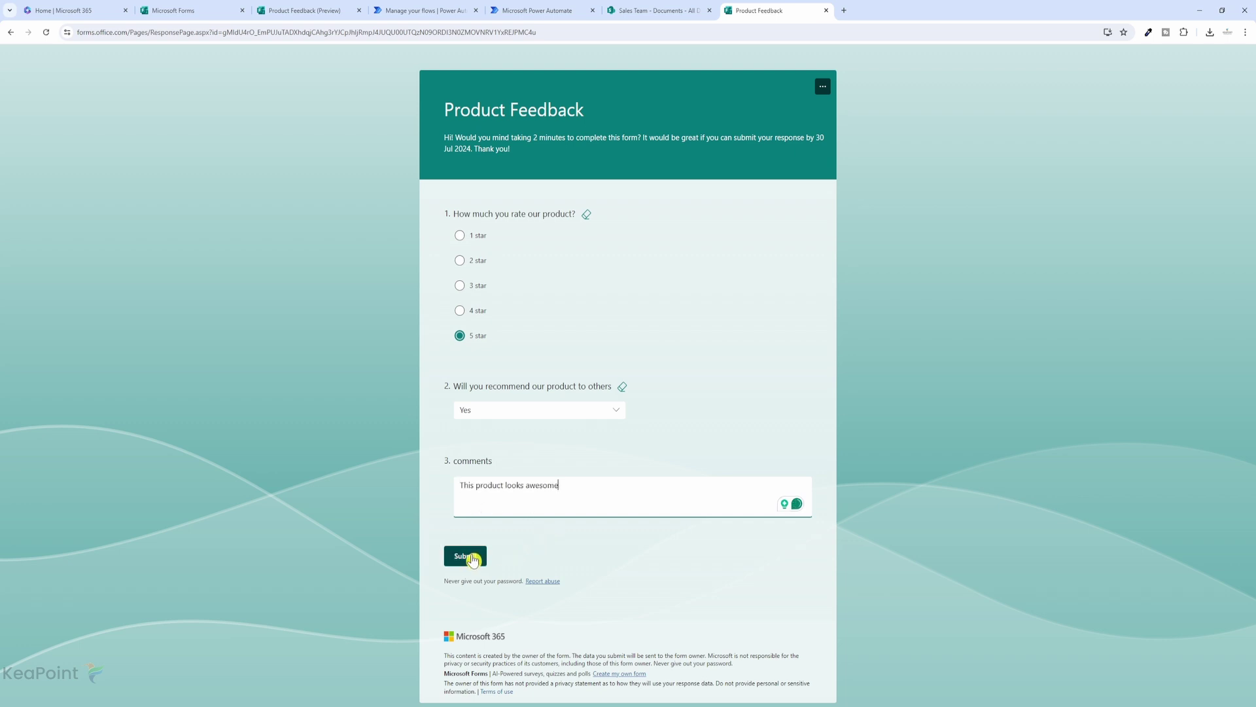
{"action": "left_click", "coordinate": [472, 559]}
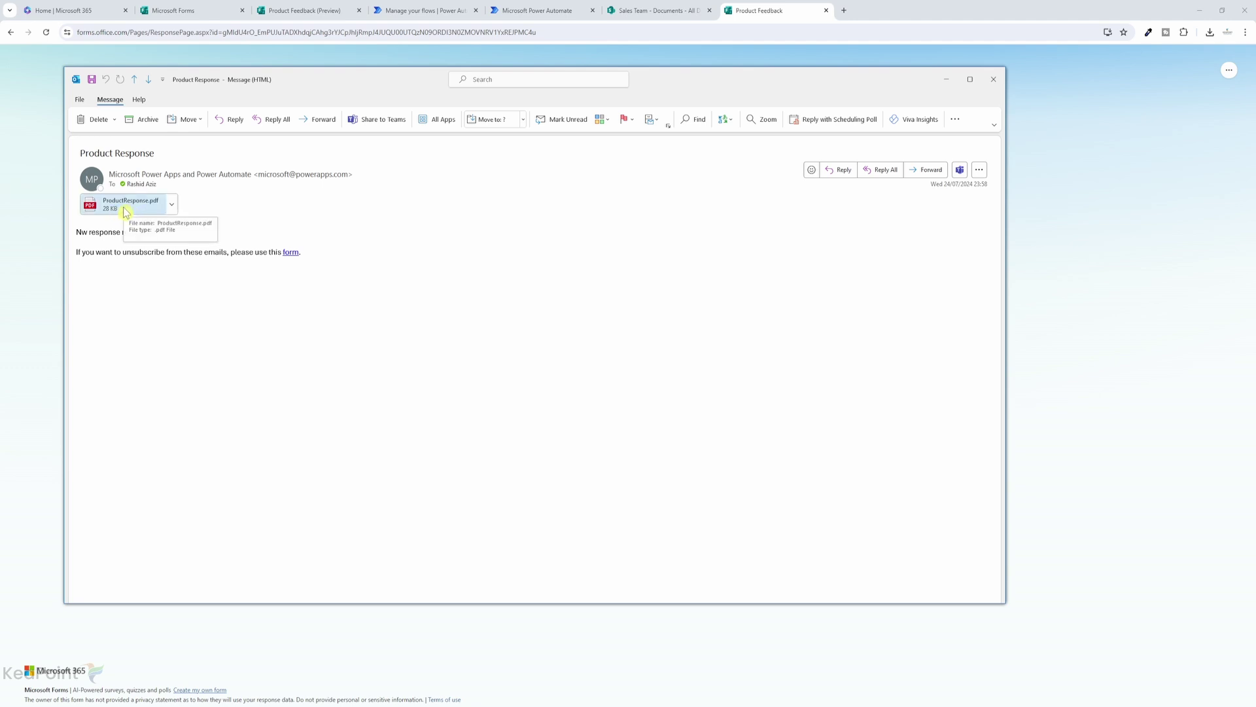
Open the ProductResponse.pdf attachment to review the feedback, then switch to the Sales Team Documents library.
{"action": "double_click", "coordinate": [127, 212]}
{"action": "left_click", "coordinate": [484, 359]}
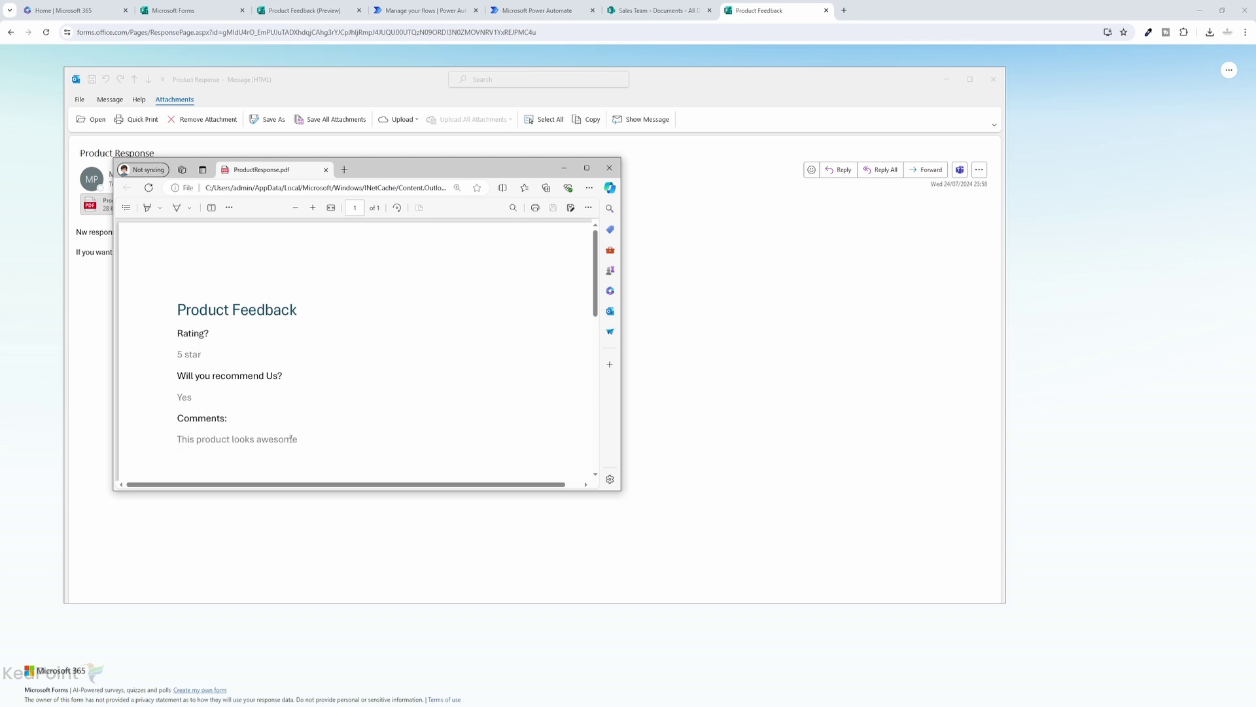
{"action": "left_click", "coordinate": [636, 12]}
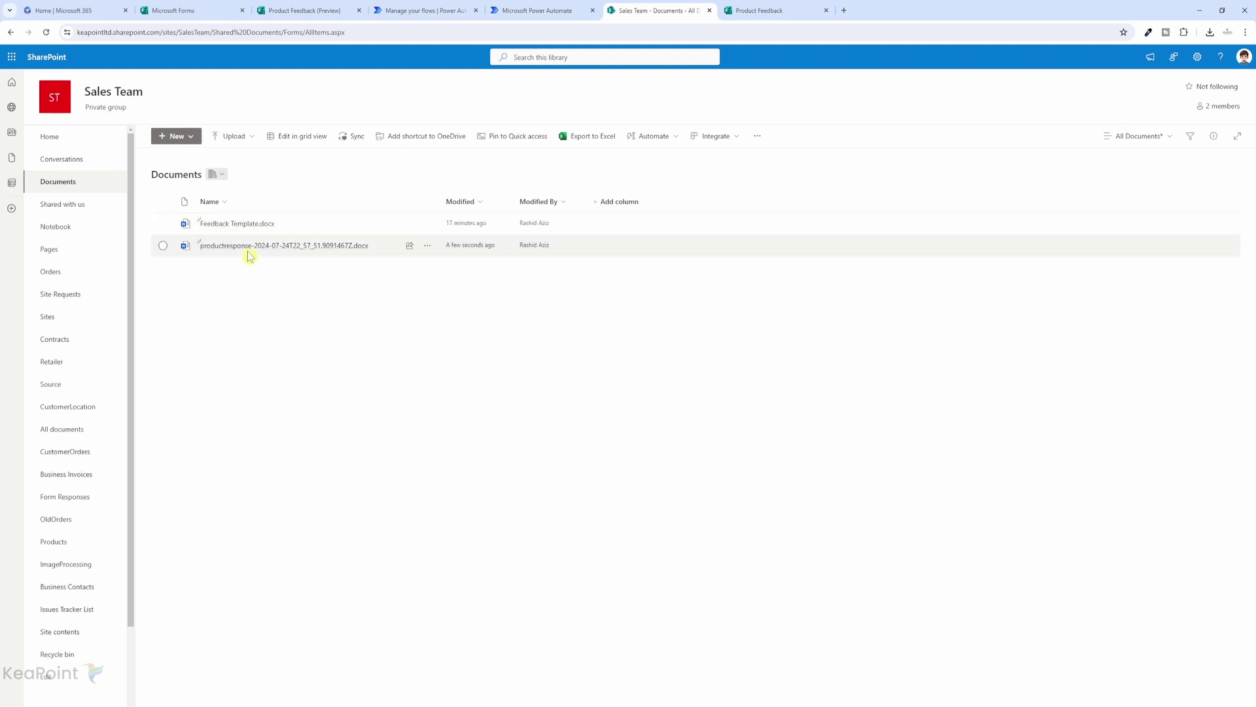
{"action": "mouse_move", "coordinate": [252, 254]}
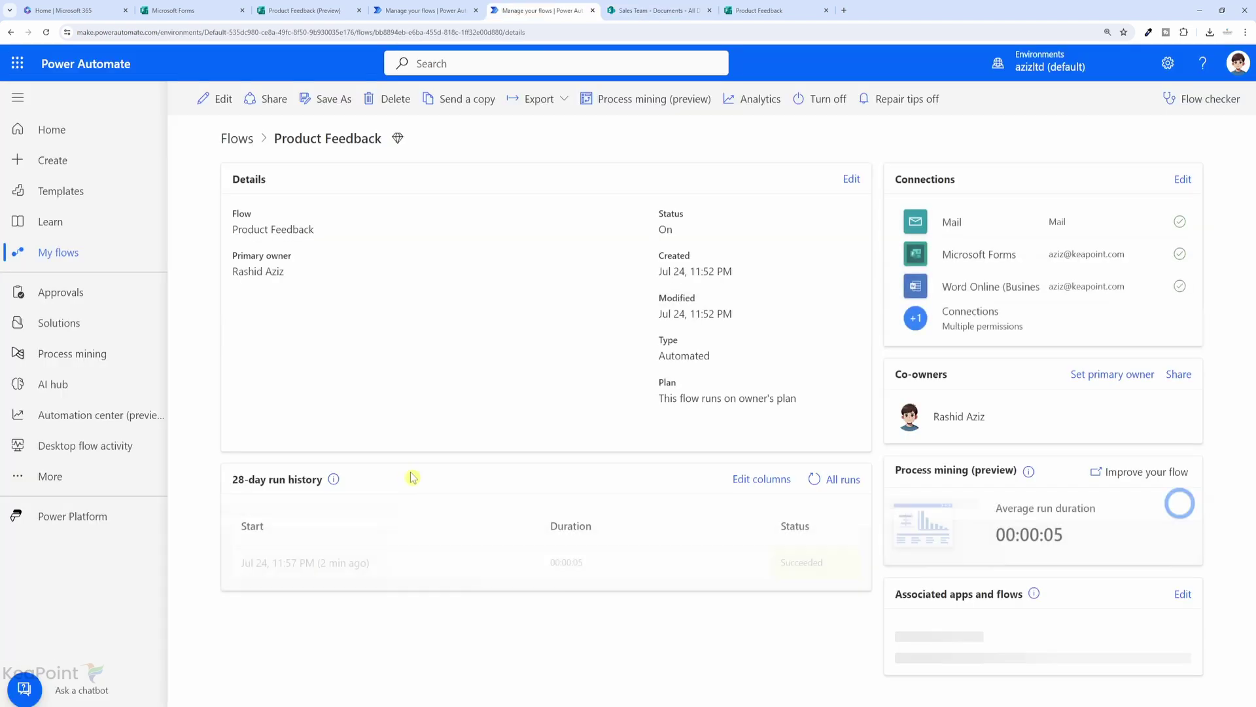
Open the latest run from the 28-day run history and confirm every step through Send an email notification (V3) succeeded.
{"action": "left_click", "coordinate": [323, 576]}
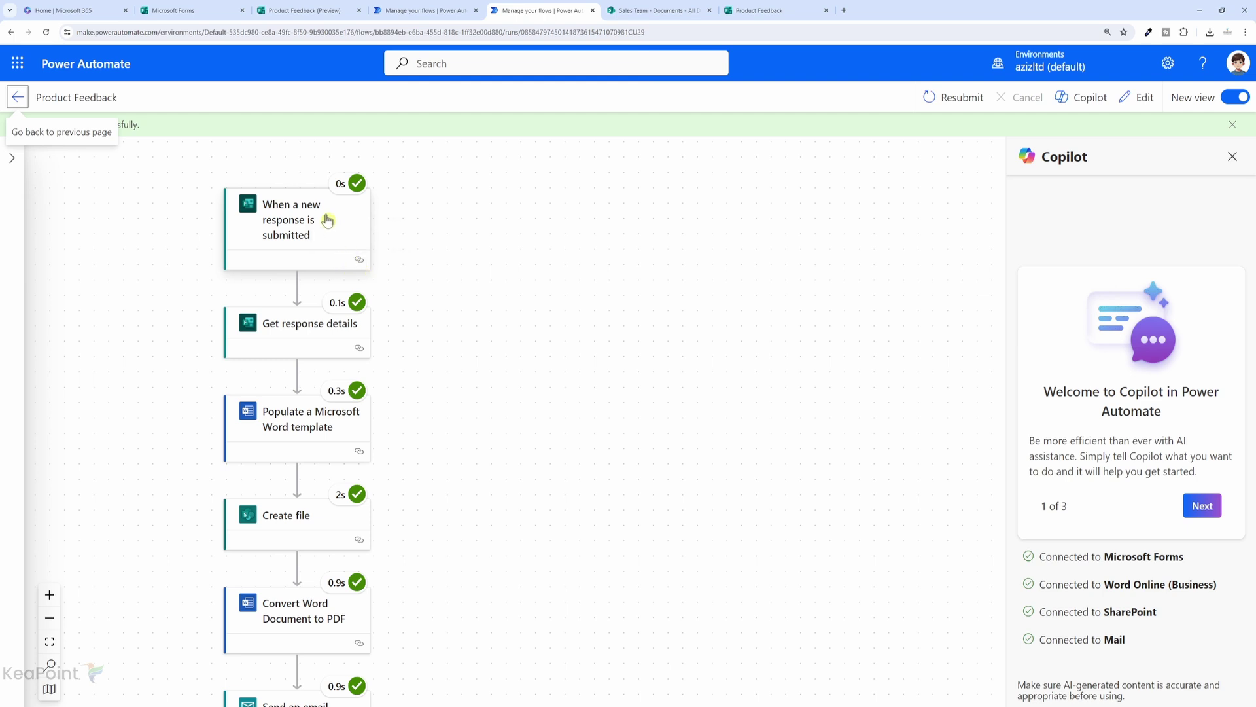
{"action": "scroll", "coordinate": [324, 217], "scroll_direction": "down", "scroll_amount": 1}
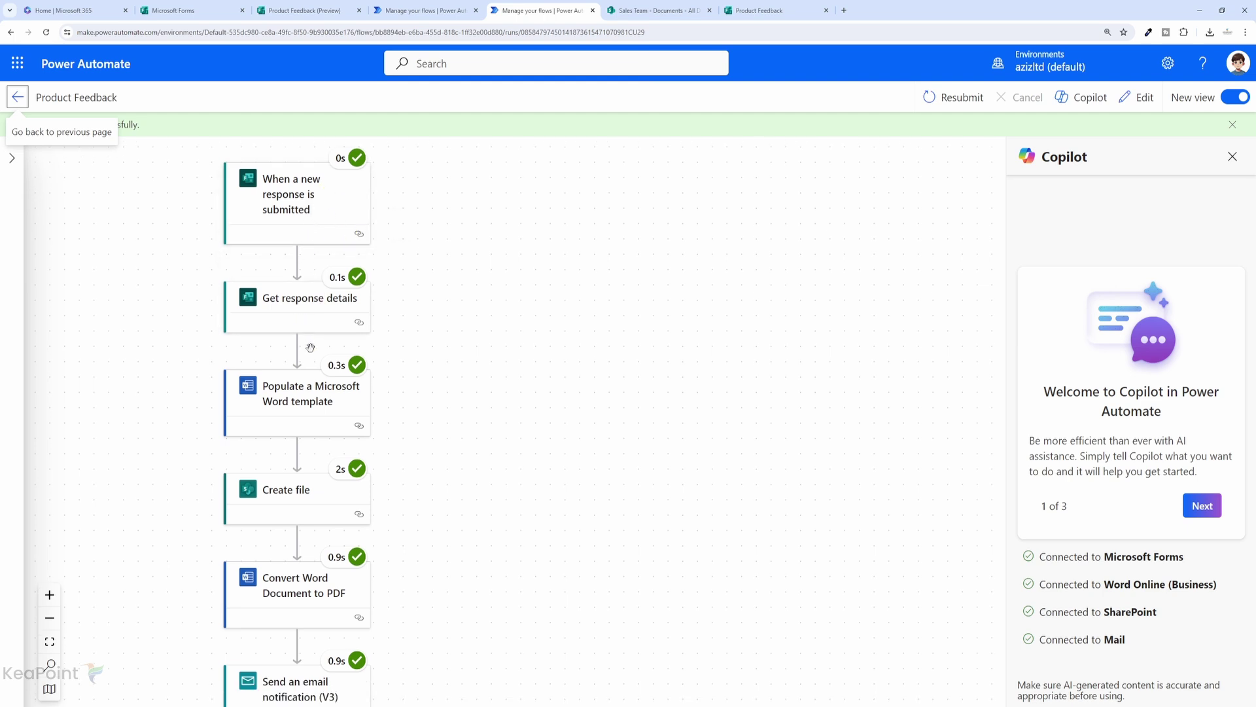
{"action": "scroll", "coordinate": [308, 413], "scroll_direction": "down", "scroll_amount": 1}
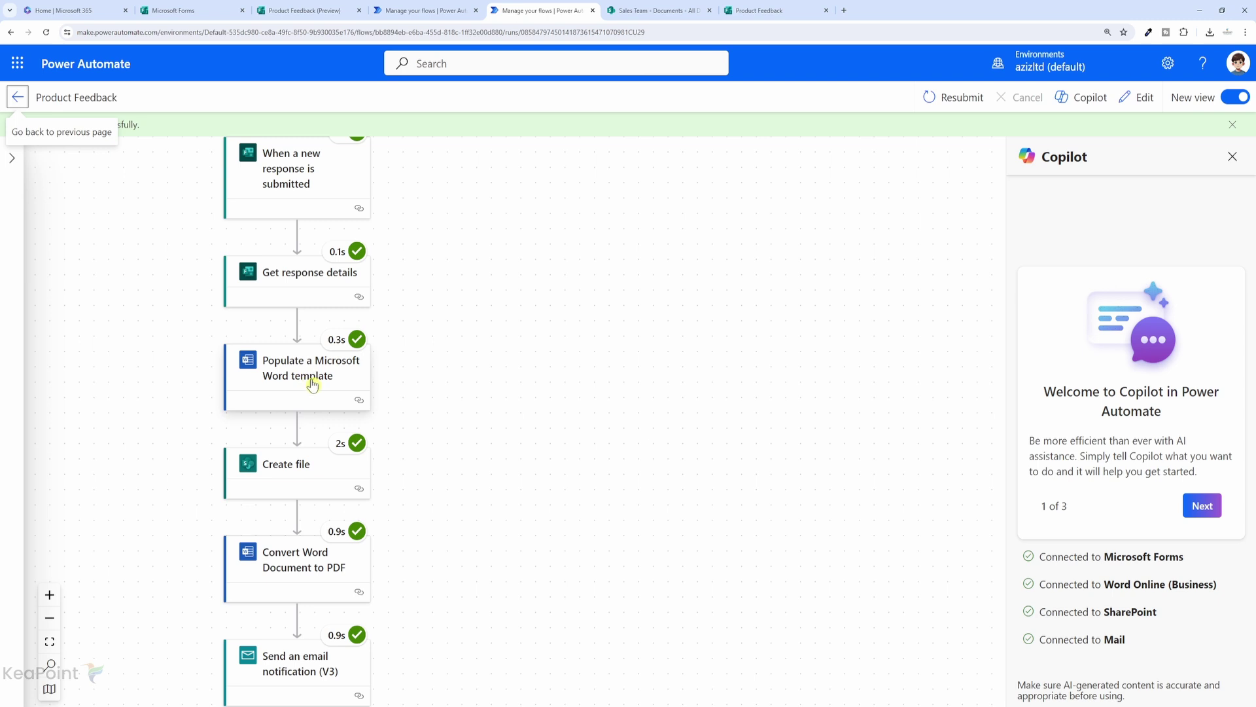
{"action": "scroll", "coordinate": [292, 439], "scroll_direction": "down", "scroll_amount": 1}
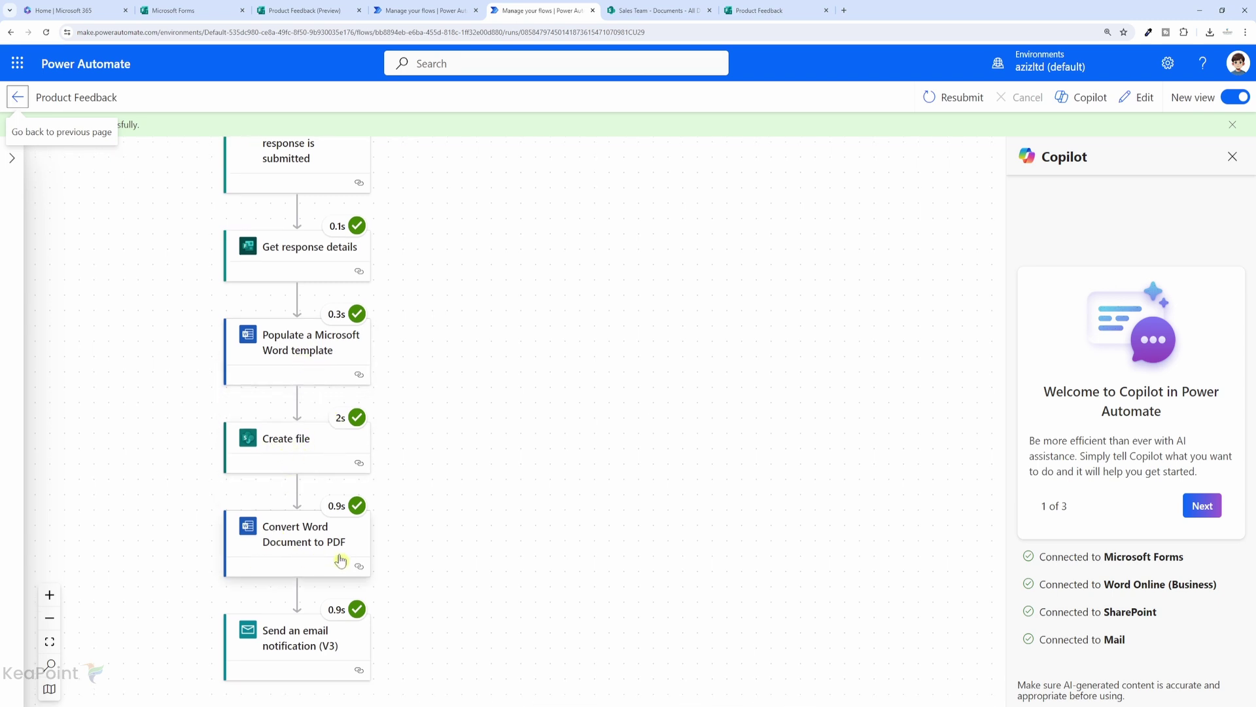
{"action": "scroll", "coordinate": [341, 560], "scroll_direction": "down", "scroll_amount": 2}
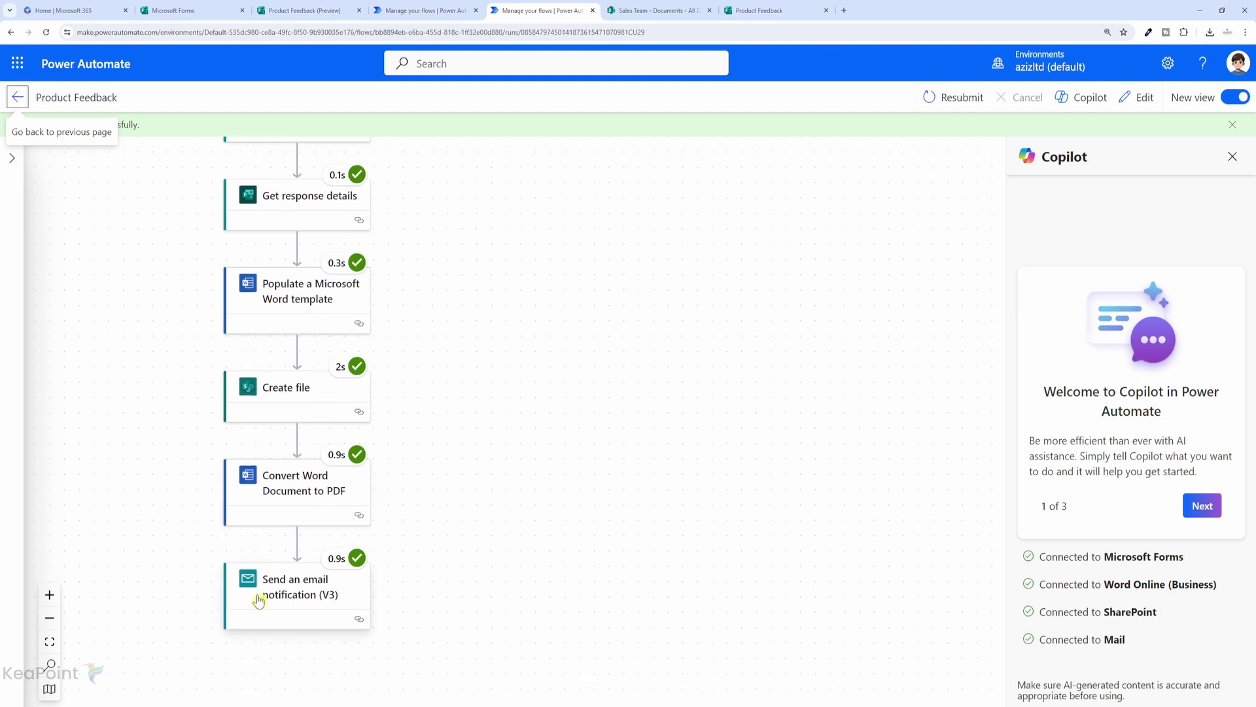